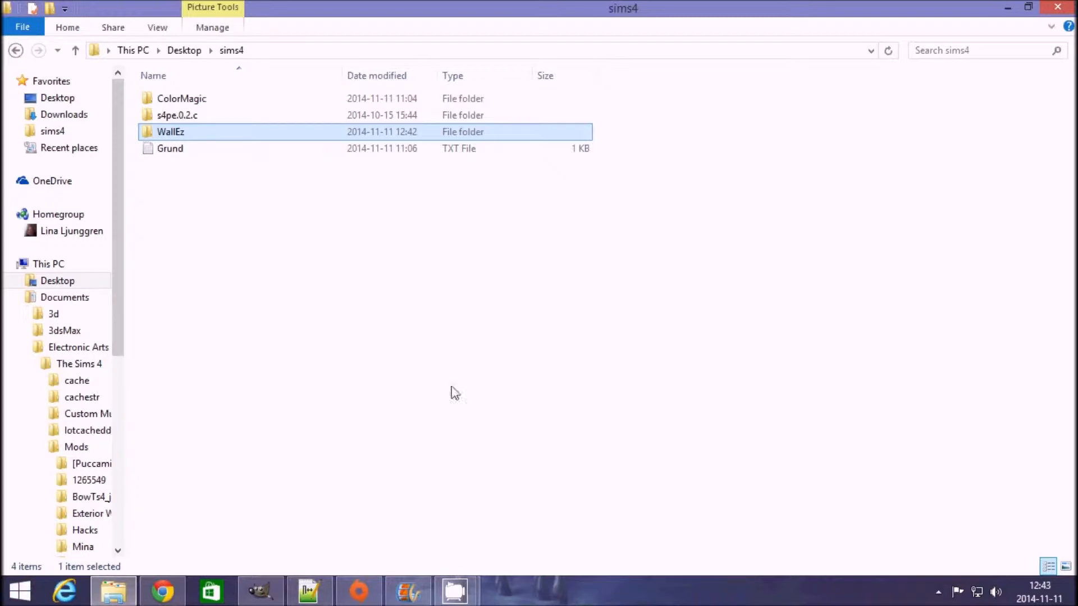
Step: Open the WallEz folder to examine its files, and switch to Notepad++ to view the Grund.txt wall template
double_click(194, 131)
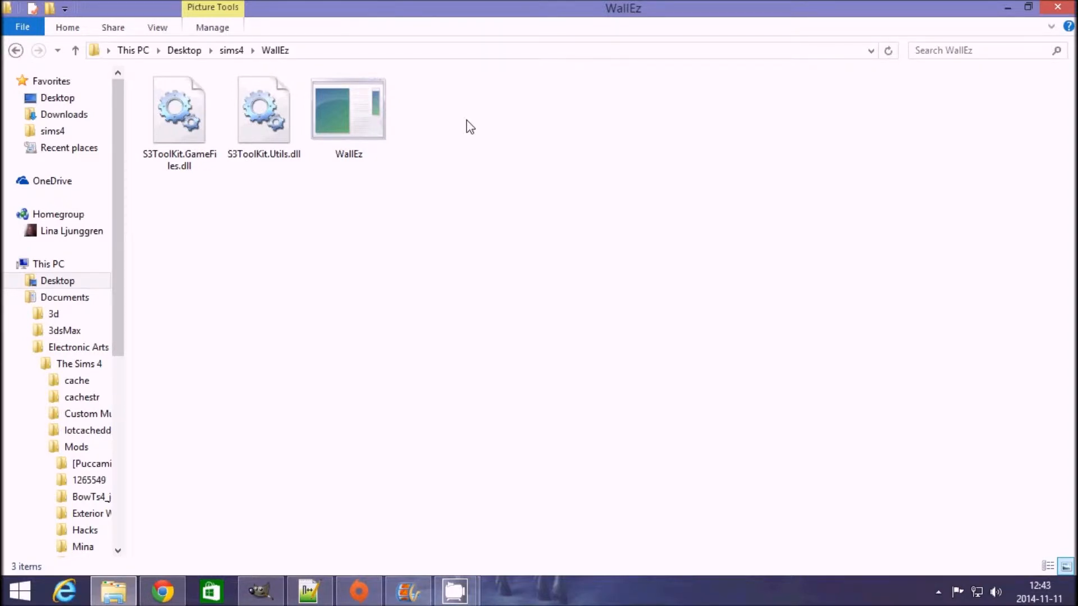
double_click(320, 123)
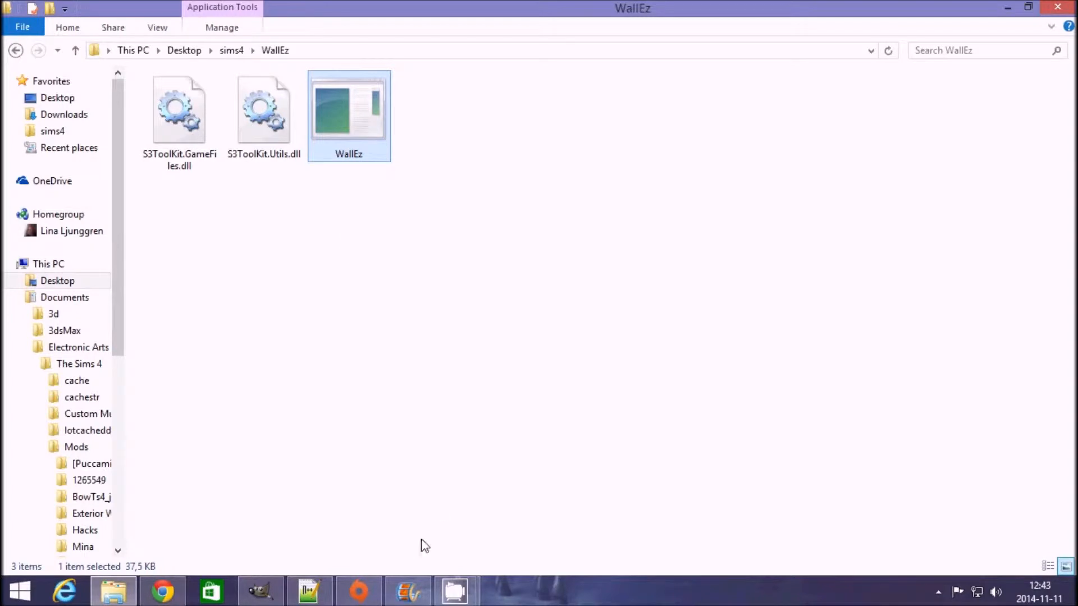
click(309, 592)
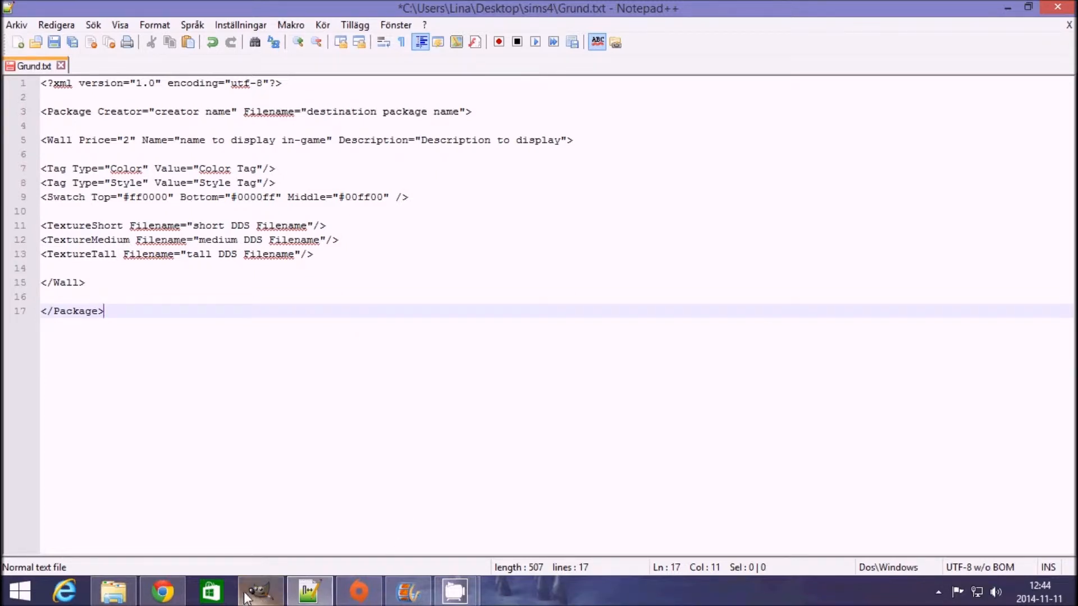
Step: Minimize the open windows to clear the desktop and switch to GIMP
click(1008, 9)
click(1008, 9)
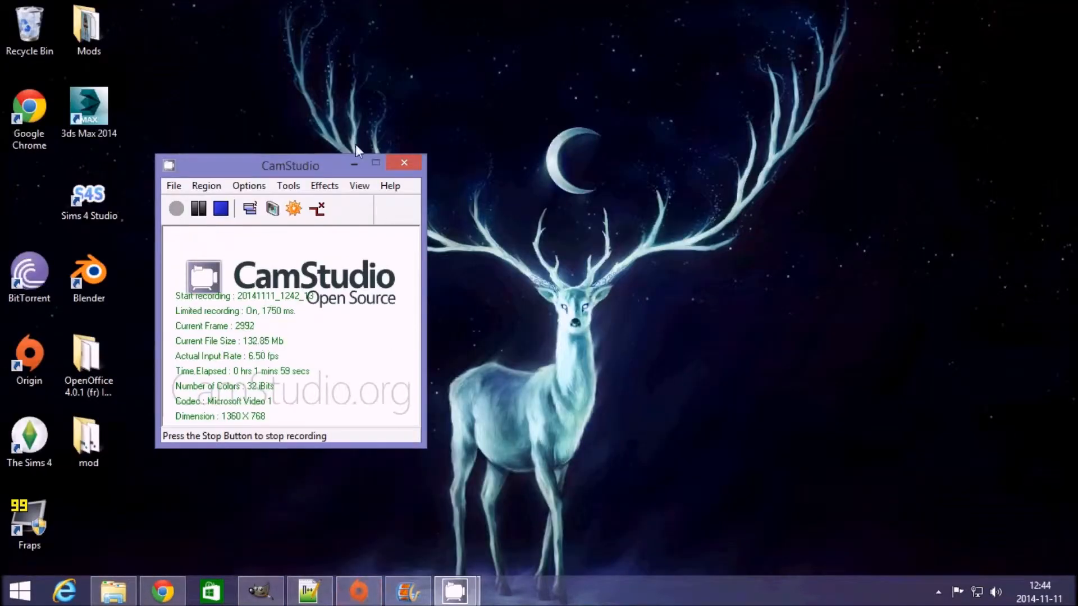
click(355, 164)
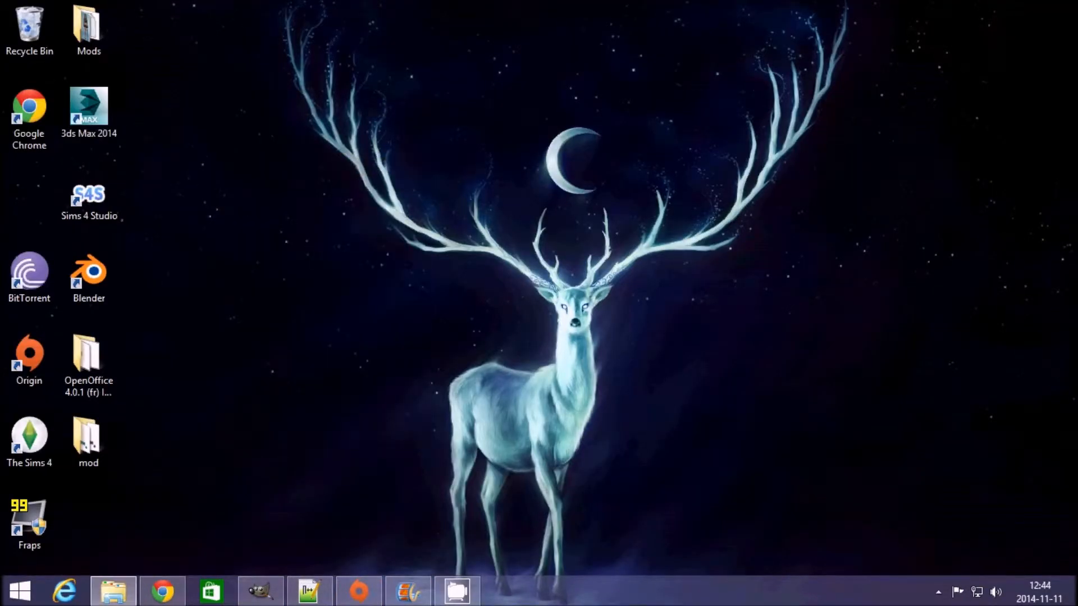
click(262, 591)
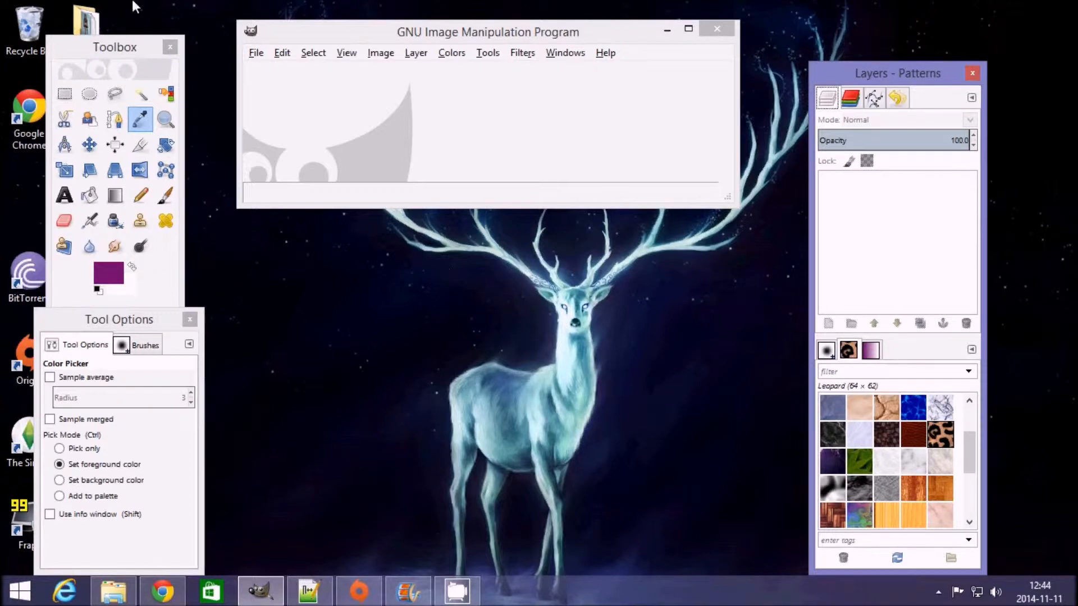
Step: Create a new 256 × 512 px image from the SmalWall template
click(256, 55)
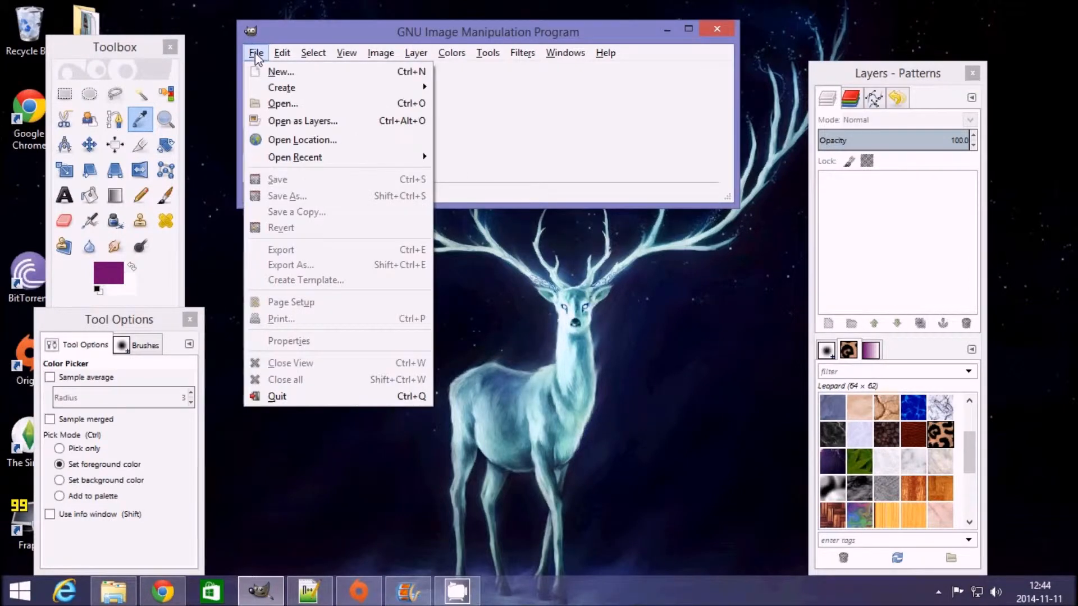
click(277, 73)
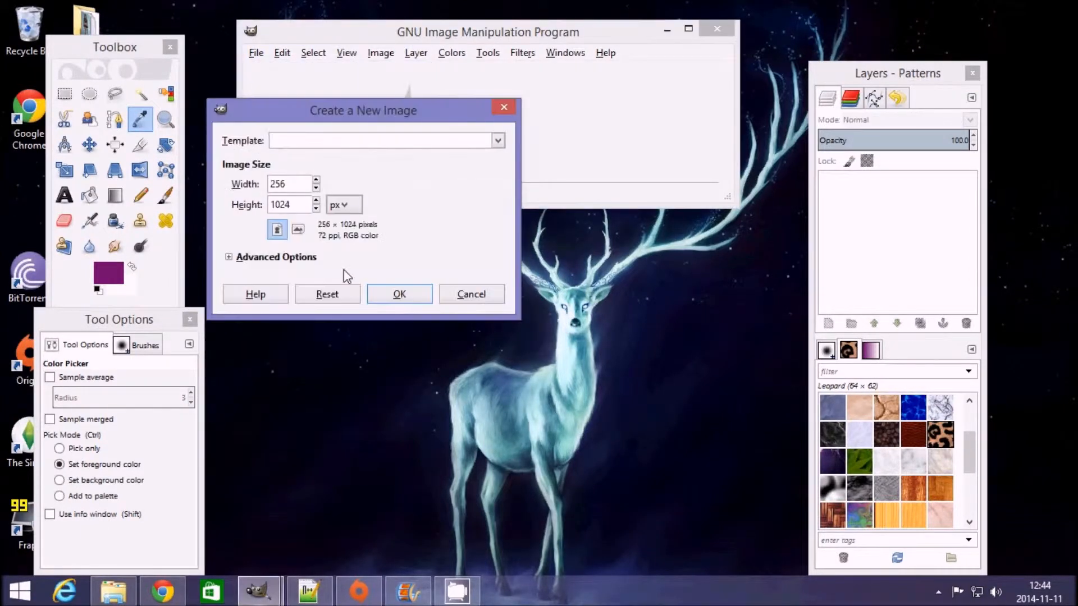
click(426, 145)
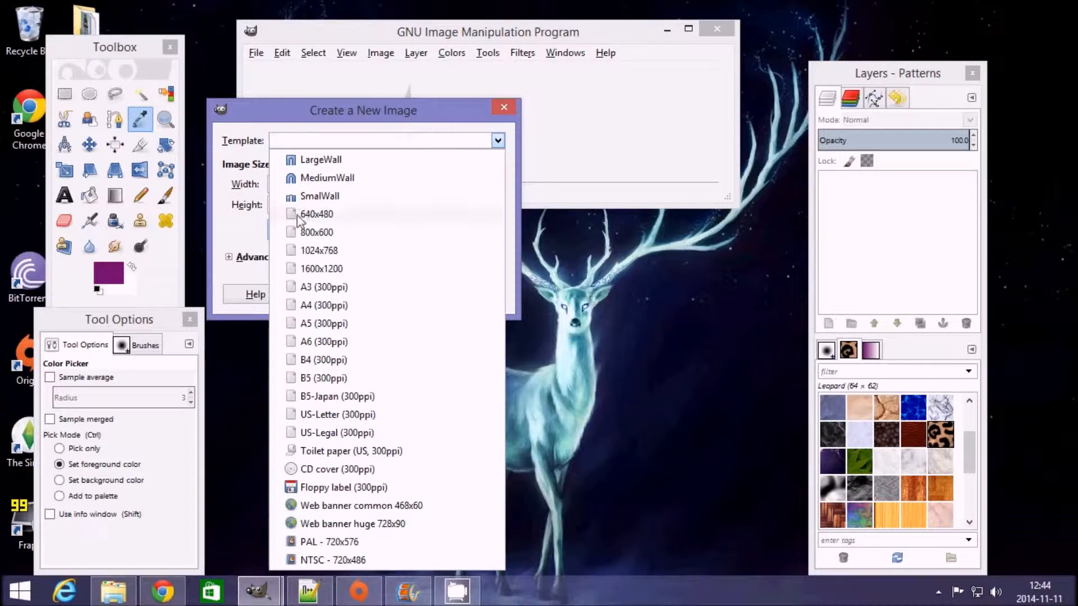
click(311, 198)
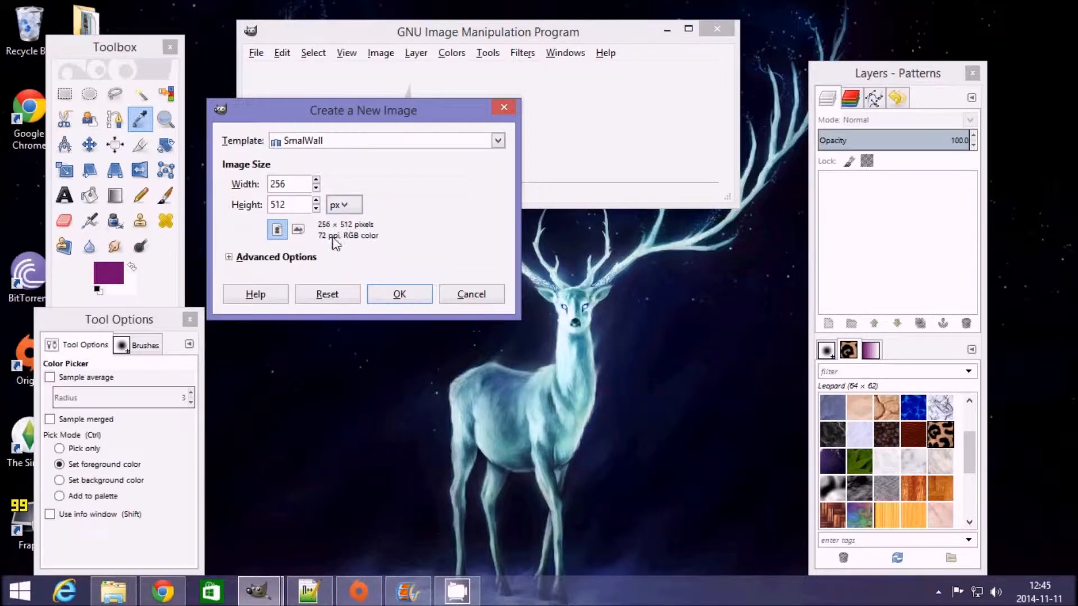
click(402, 295)
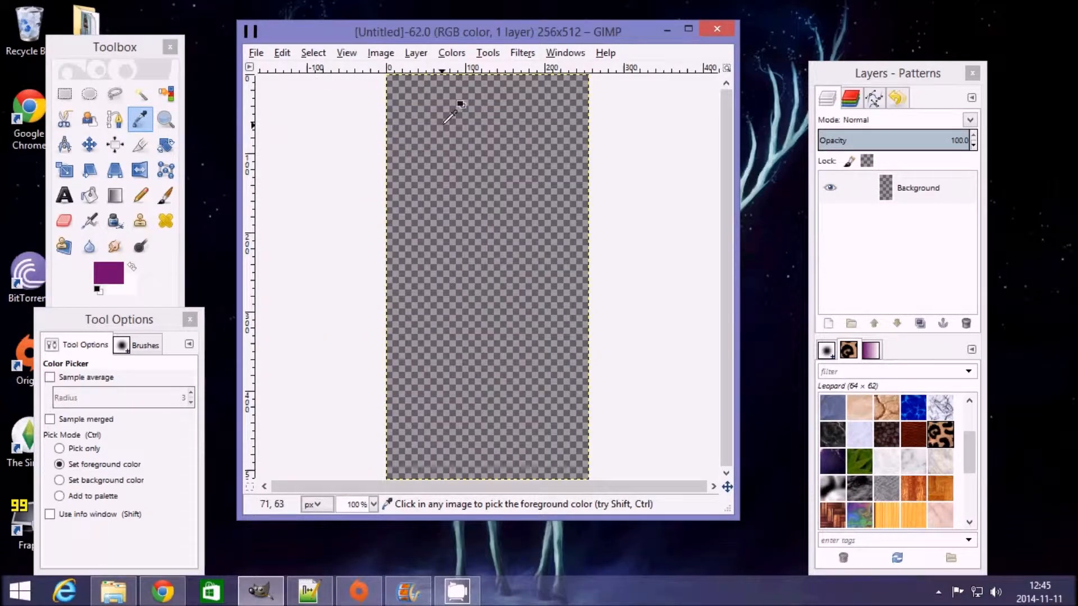
Step: Create a second new image, 256 × 768 px, from the MediumWall template and place its window beside the first image
click(255, 53)
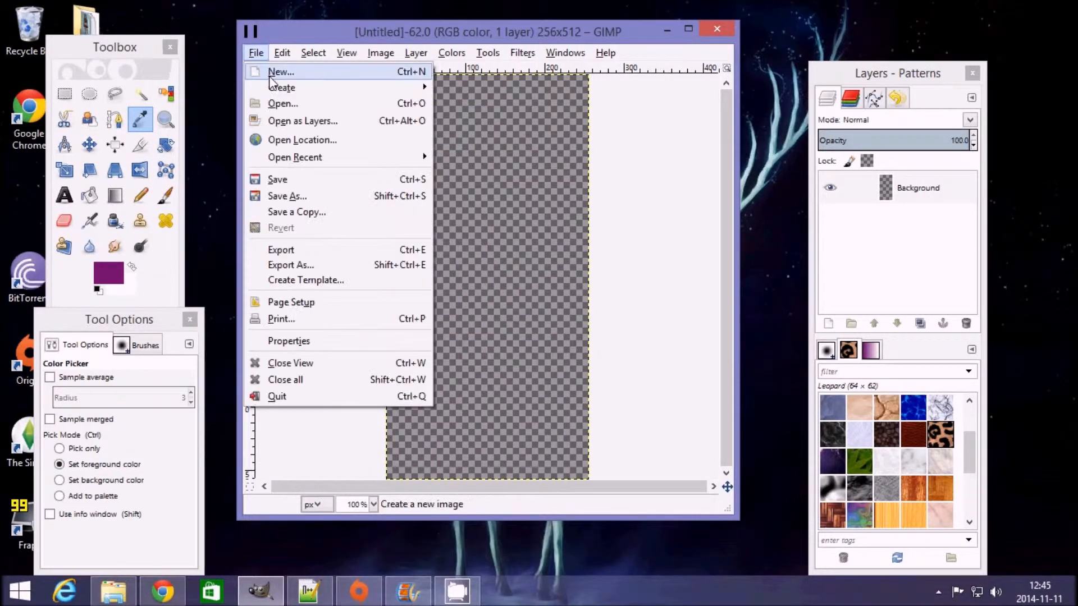
click(337, 71)
click(353, 142)
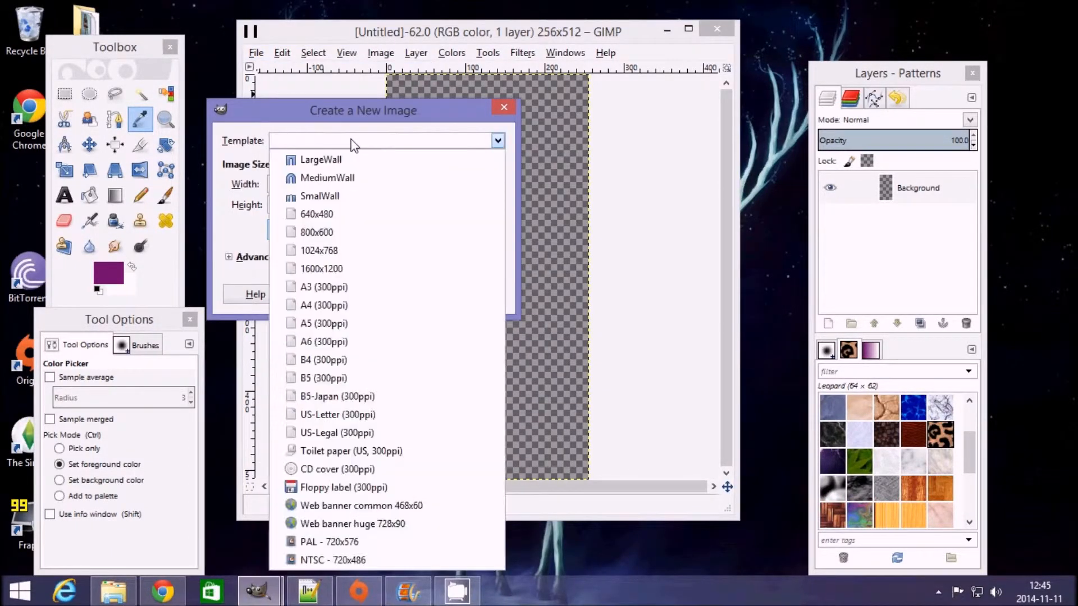
click(329, 176)
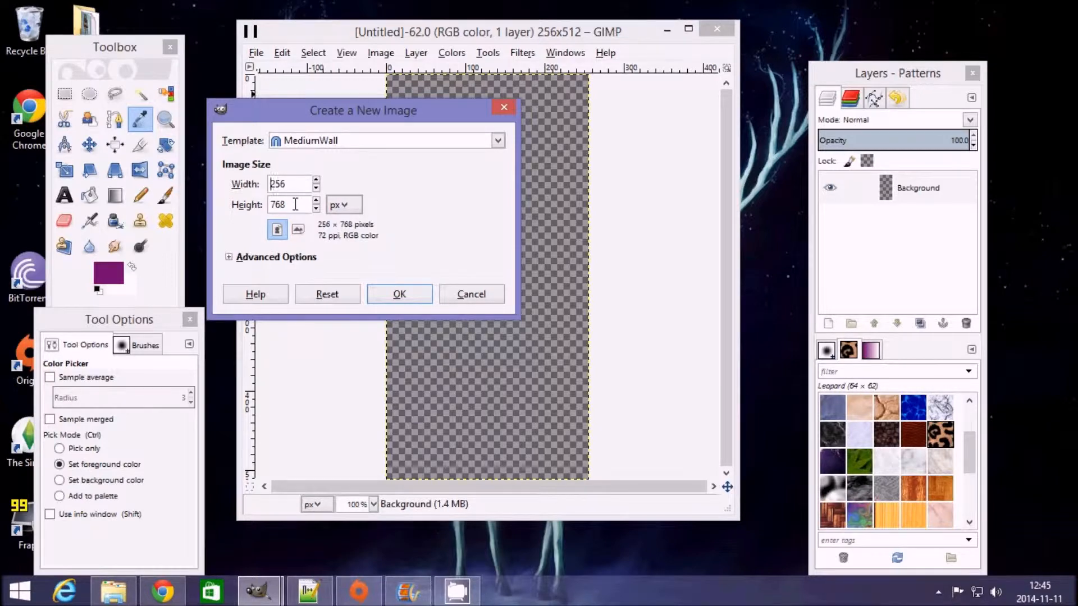
click(417, 295)
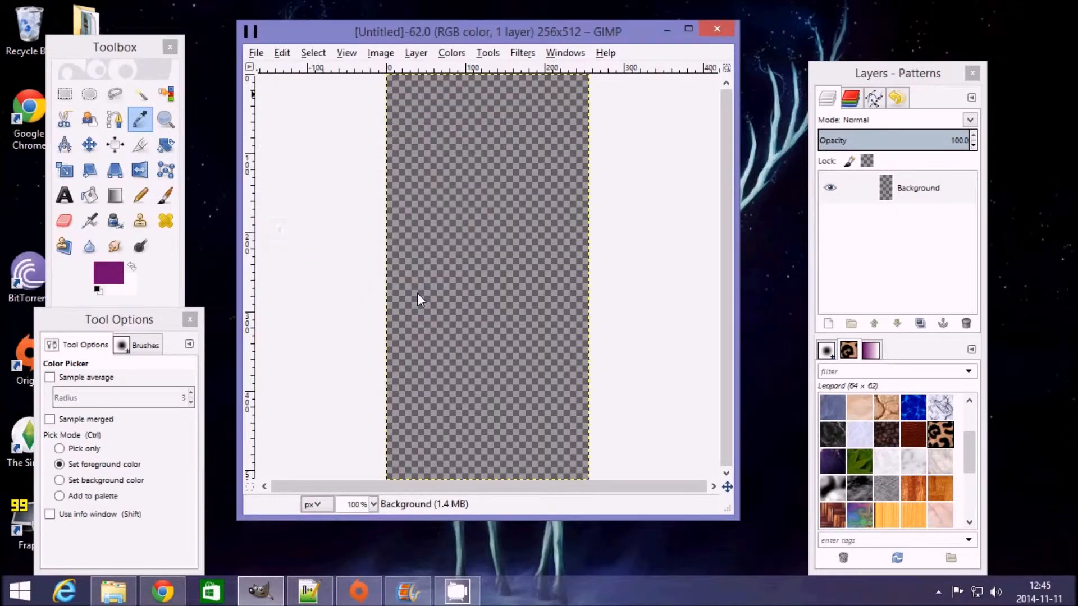
drag(193, 12, 528, 38)
Step: Create a third new image, 256 × 1024 px, from the LargeWall template and maximize its window
click(374, 59)
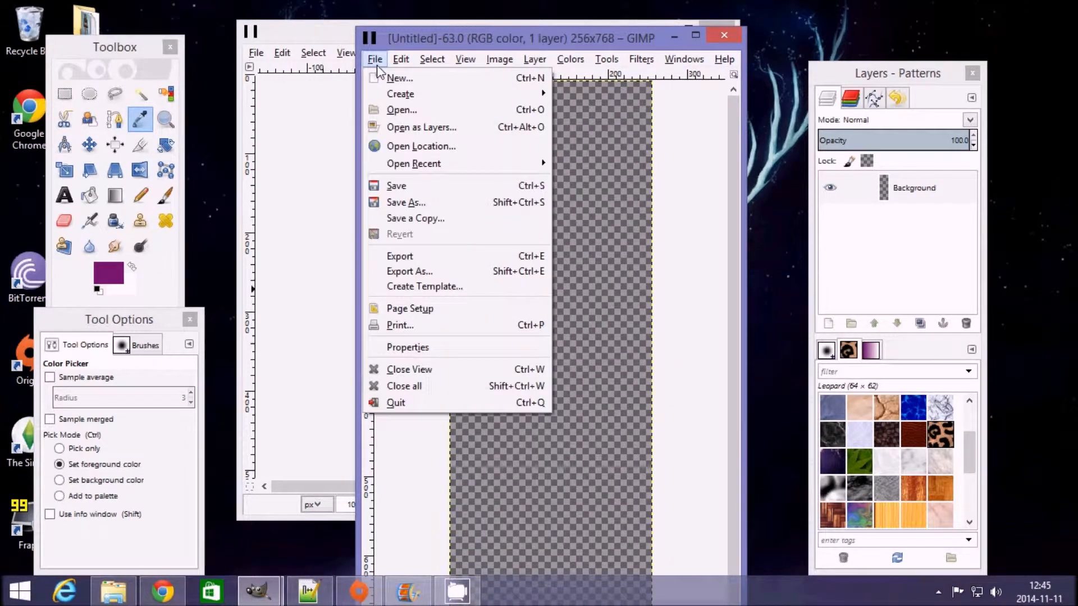
click(409, 78)
click(337, 141)
click(337, 142)
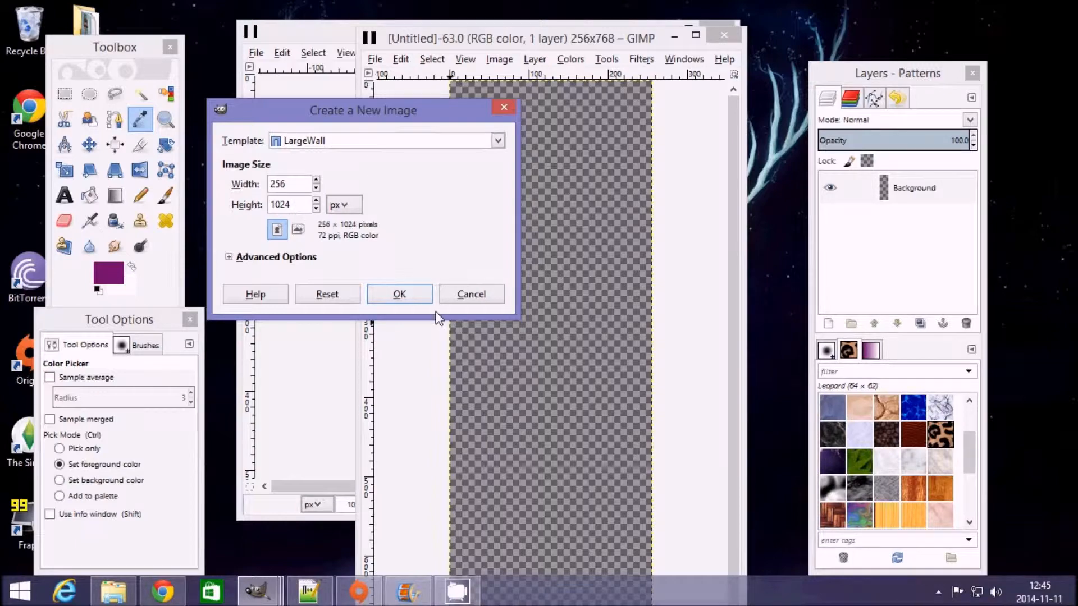
click(399, 294)
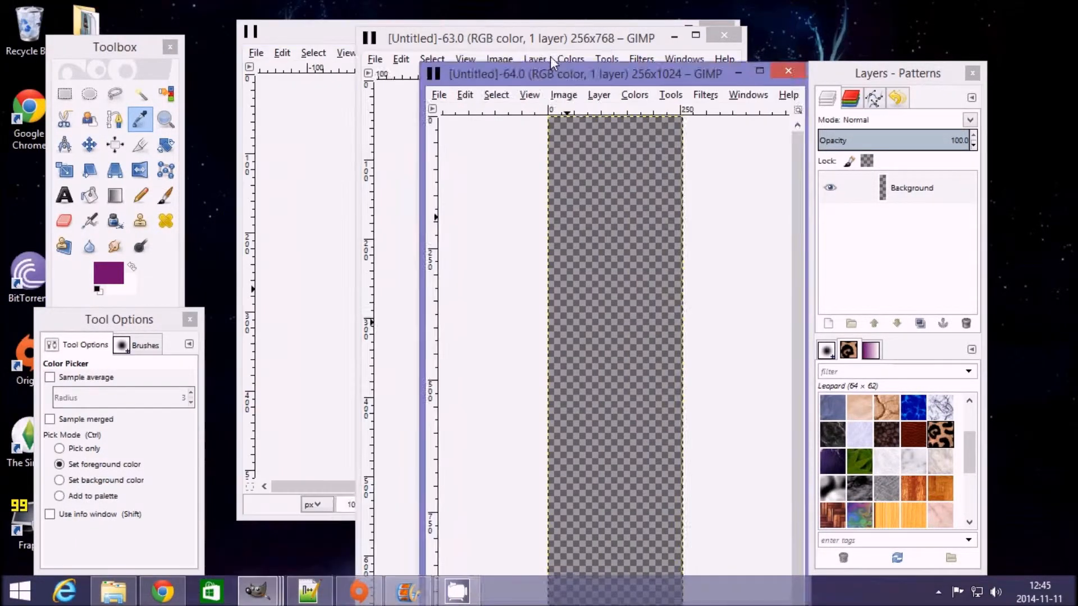
drag(552, 63, 646, 2)
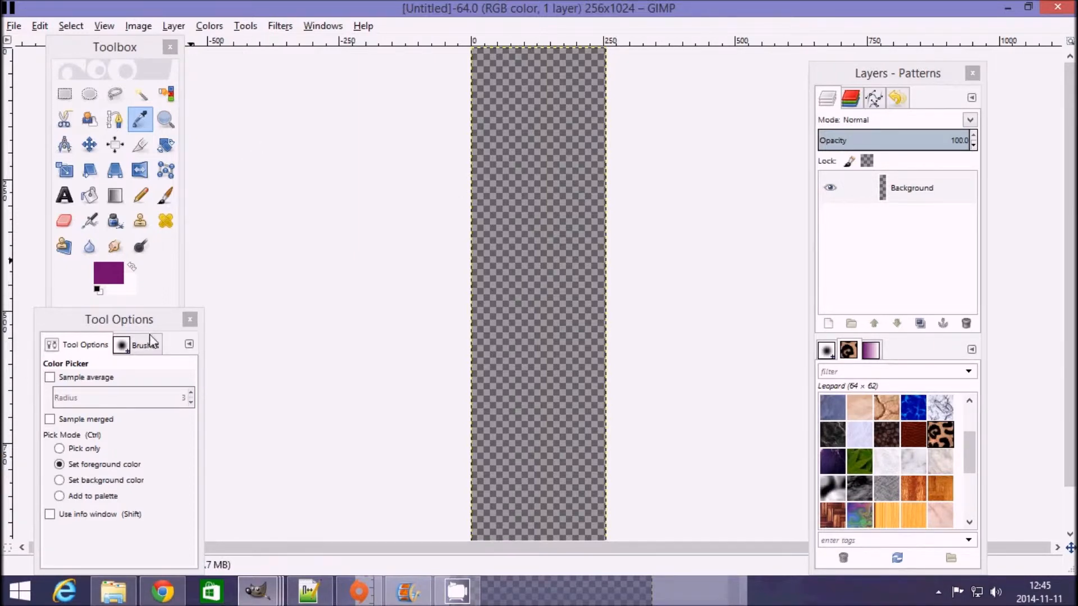
Step: Fill the 256 × 1024 image with the Leopard pattern using Bucket Fill set to pattern fill
click(90, 198)
click(89, 198)
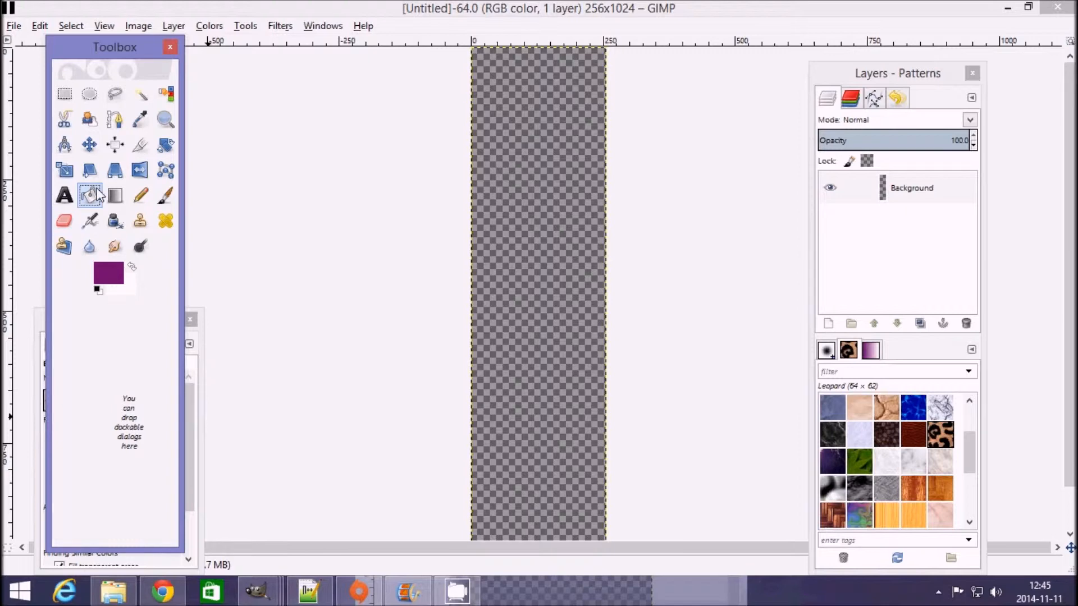
click(193, 379)
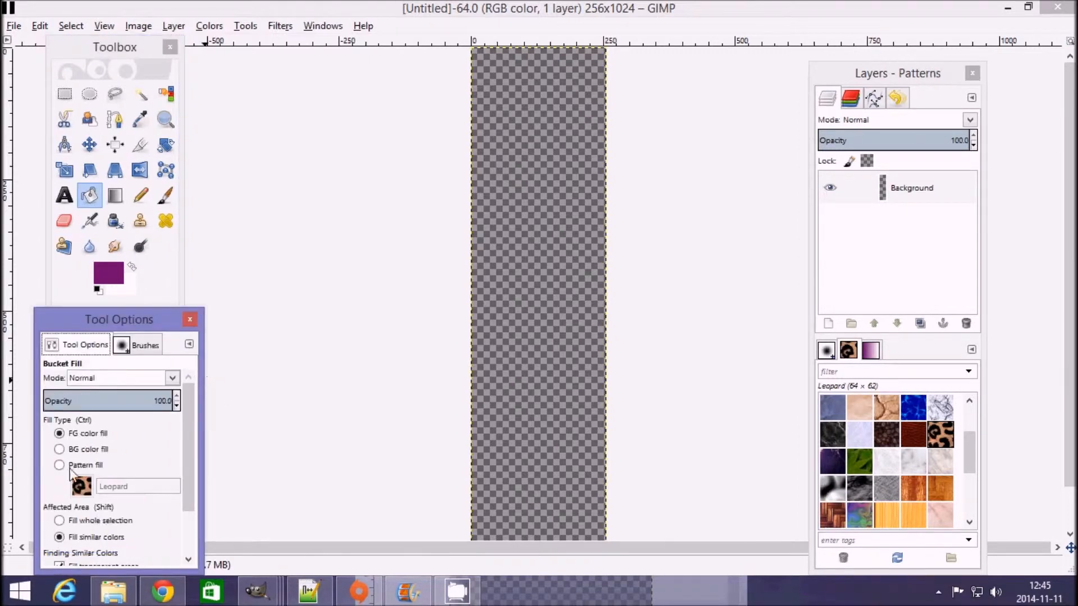
click(60, 465)
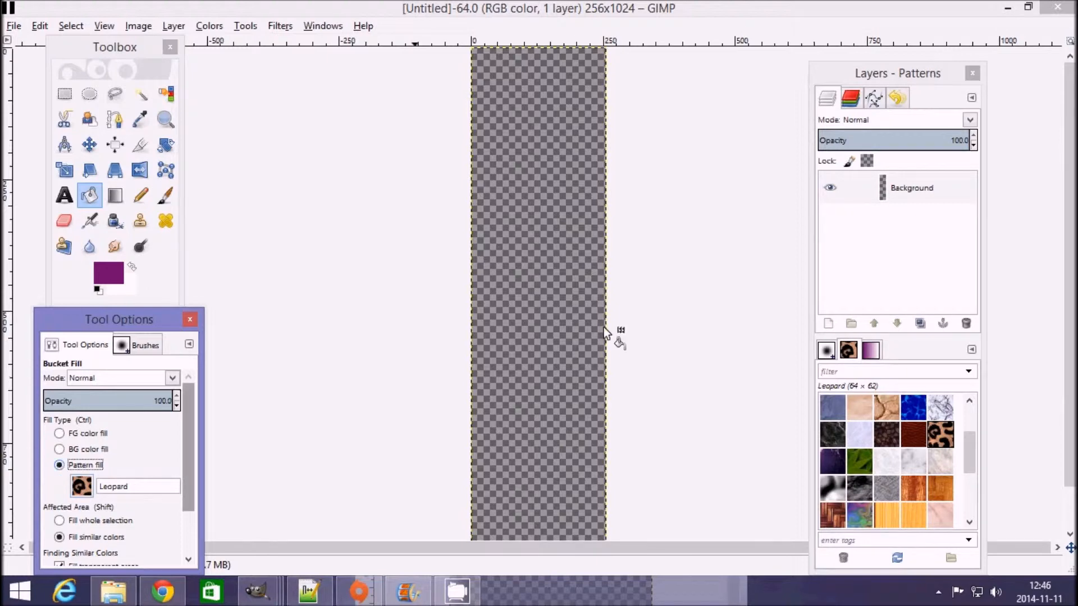
click(559, 237)
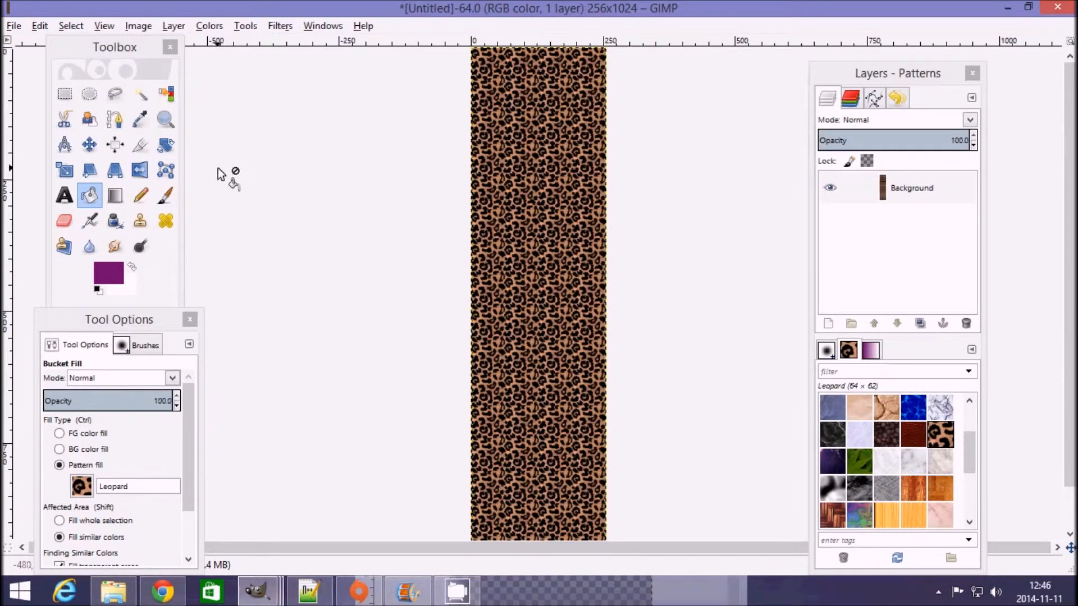
Step: Export the leopard image to the WallEz folder under the name leo03.dds
click(14, 26)
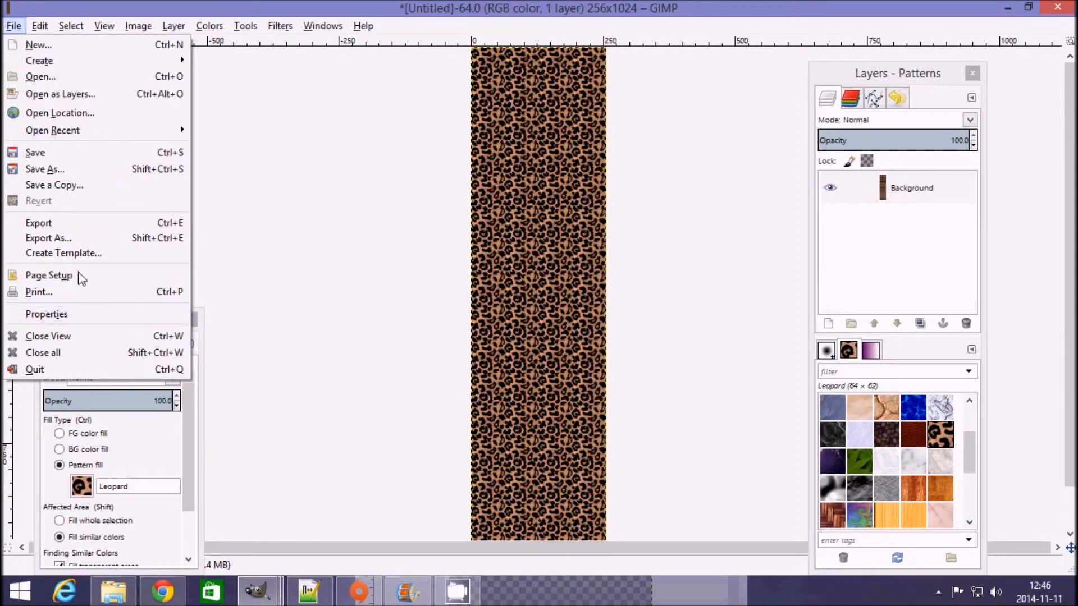
click(65, 236)
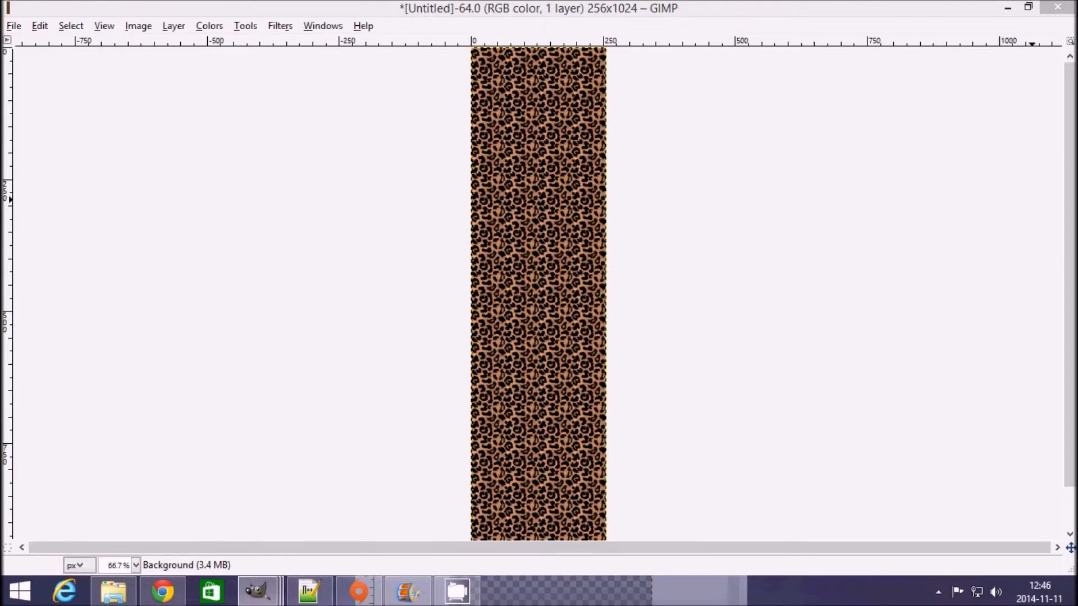
drag(719, 188, 153, 11)
drag(308, 79, 374, 54)
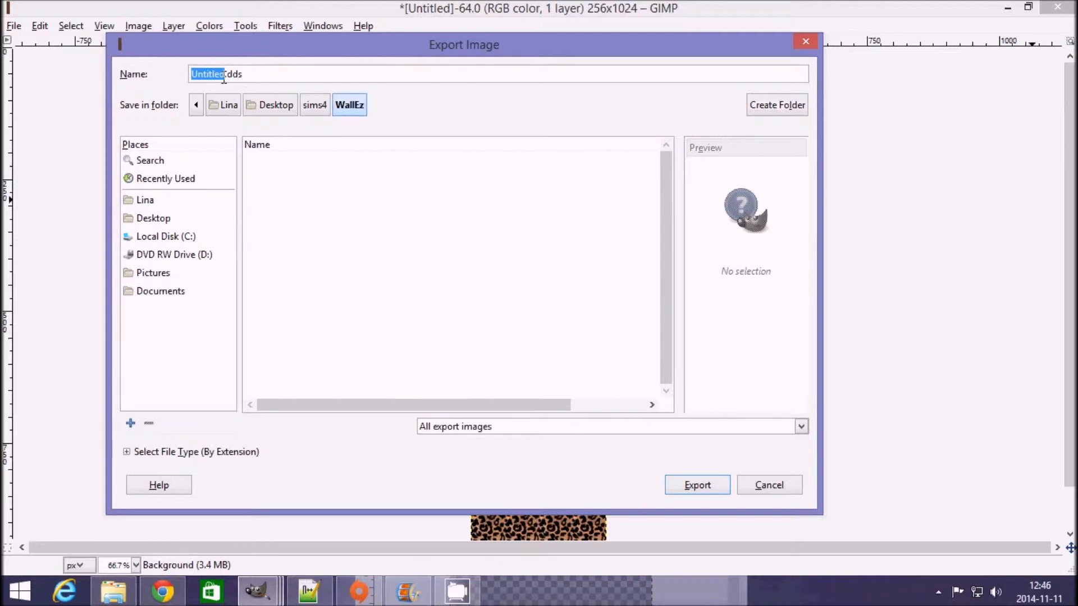
text(leo01)
key(BackSpace)
text(3)
click(710, 487)
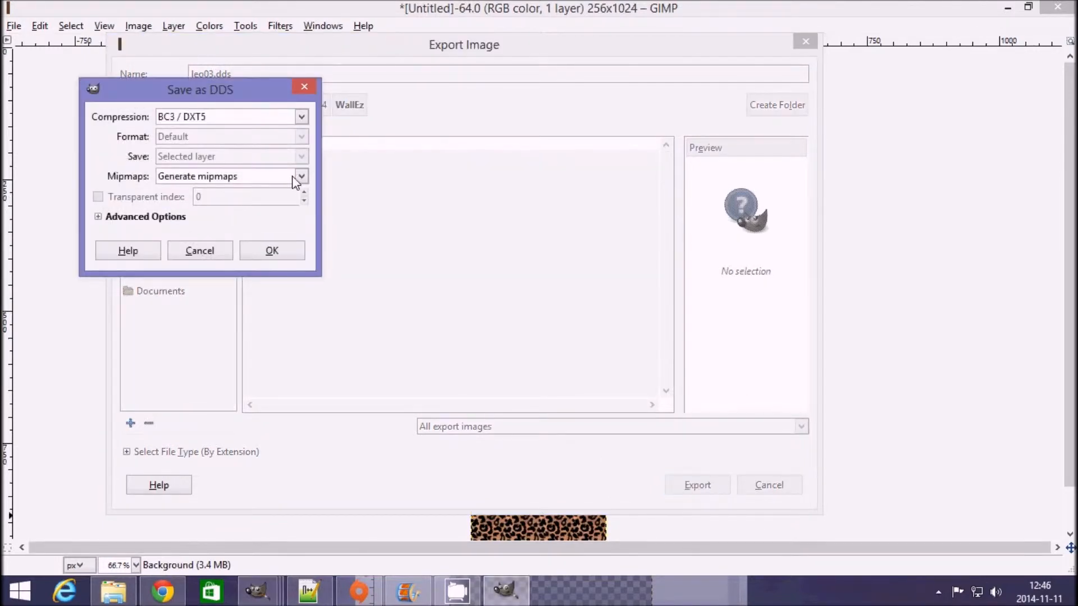
Step: Save the DDS file with BC3 / DXT5 compression and generated mipmaps
click(245, 116)
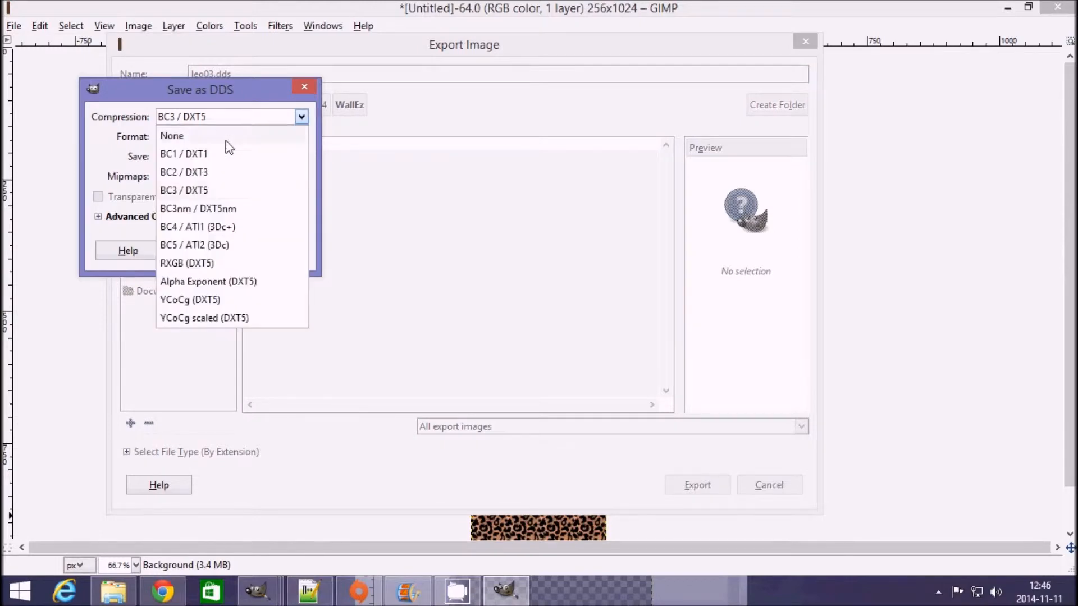
click(206, 194)
click(174, 181)
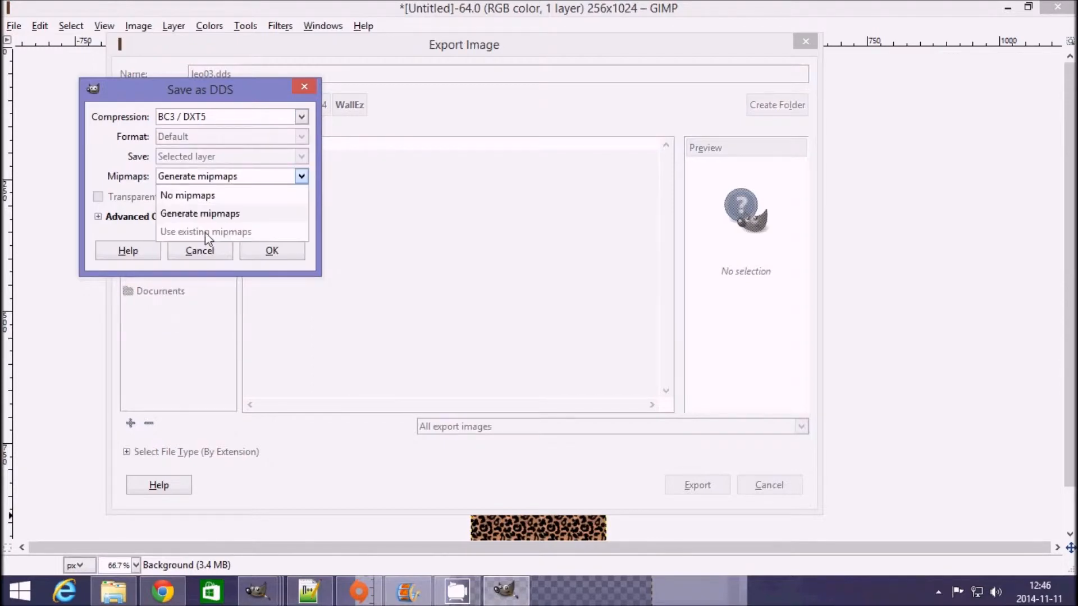
click(209, 214)
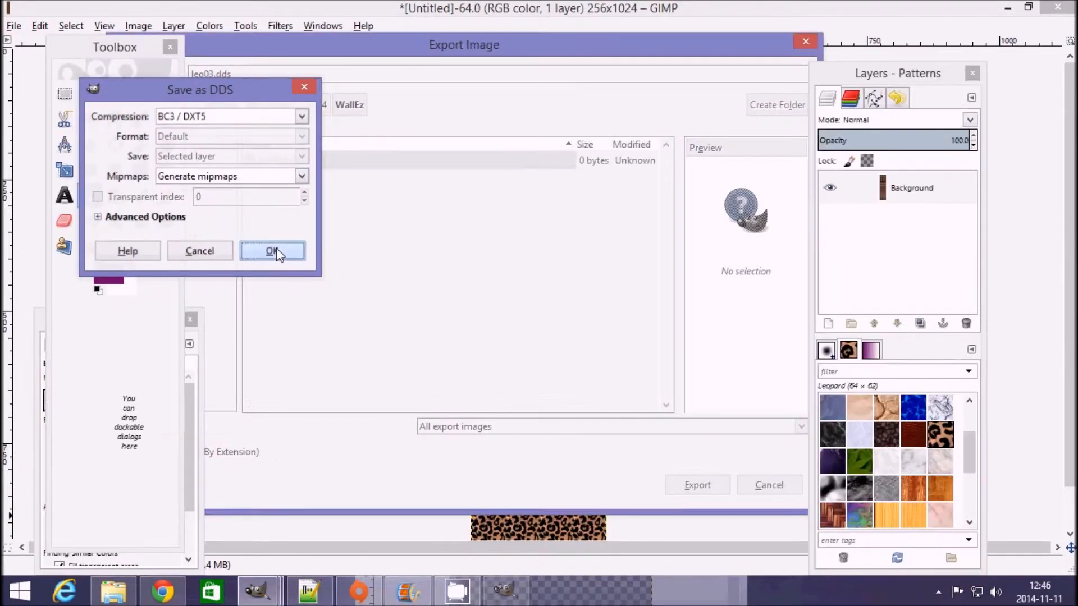
click(272, 250)
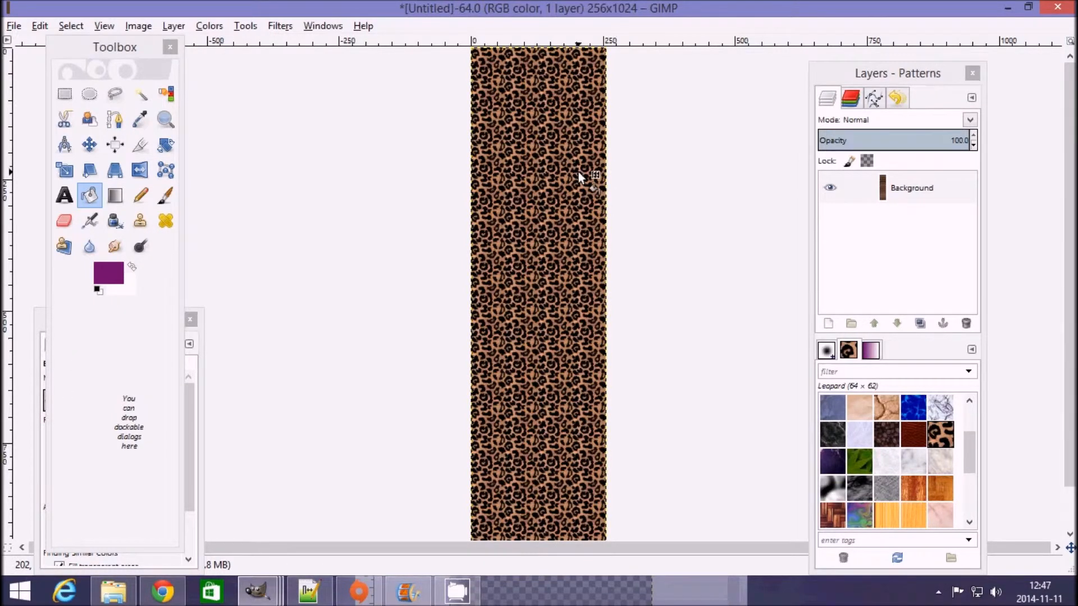
Step: Copy the leopard texture from the 256 × 1024 image and paste it into the 256 × 768 image as a new layer
key(ctrl+c)
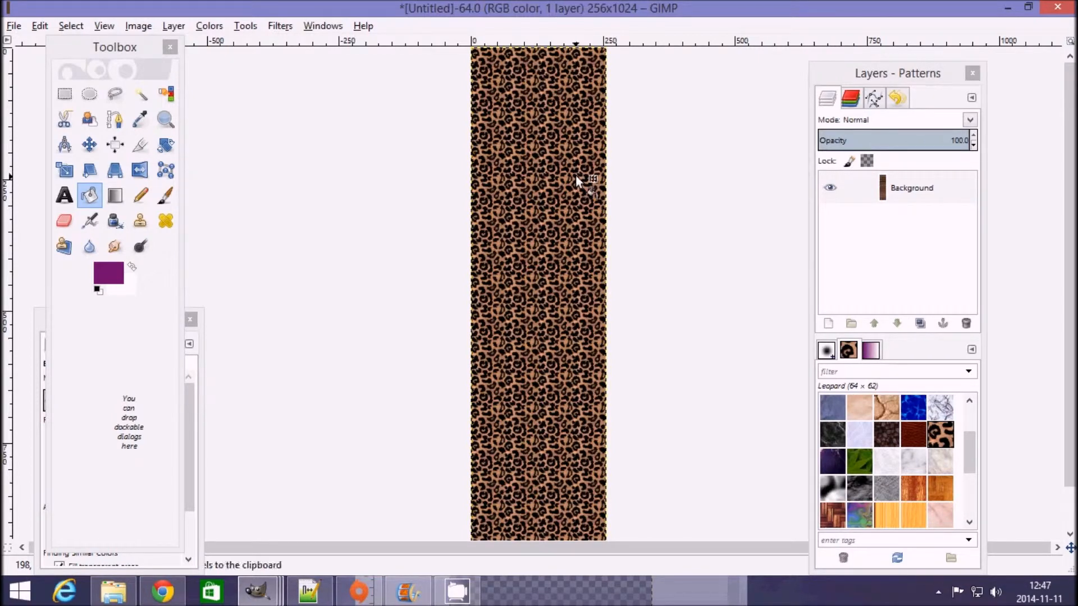
click(1007, 9)
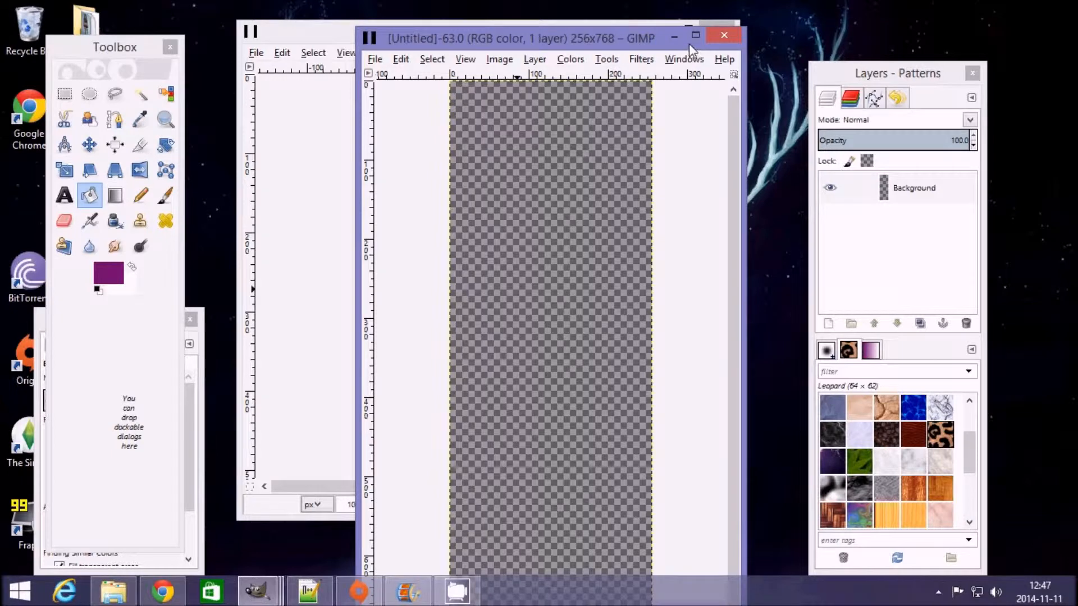
key(ctrl+v)
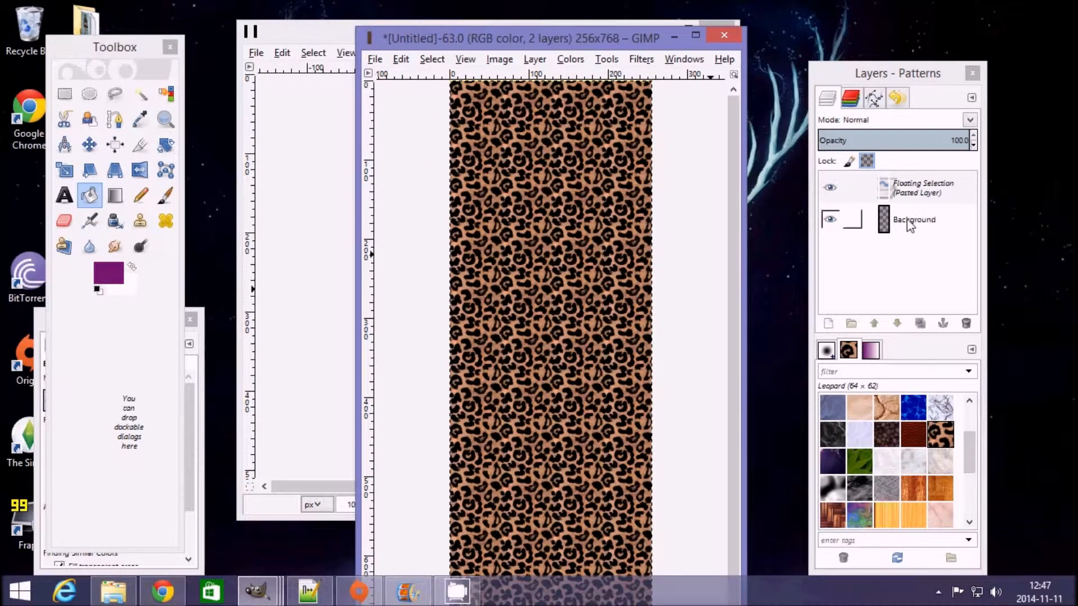
click(829, 324)
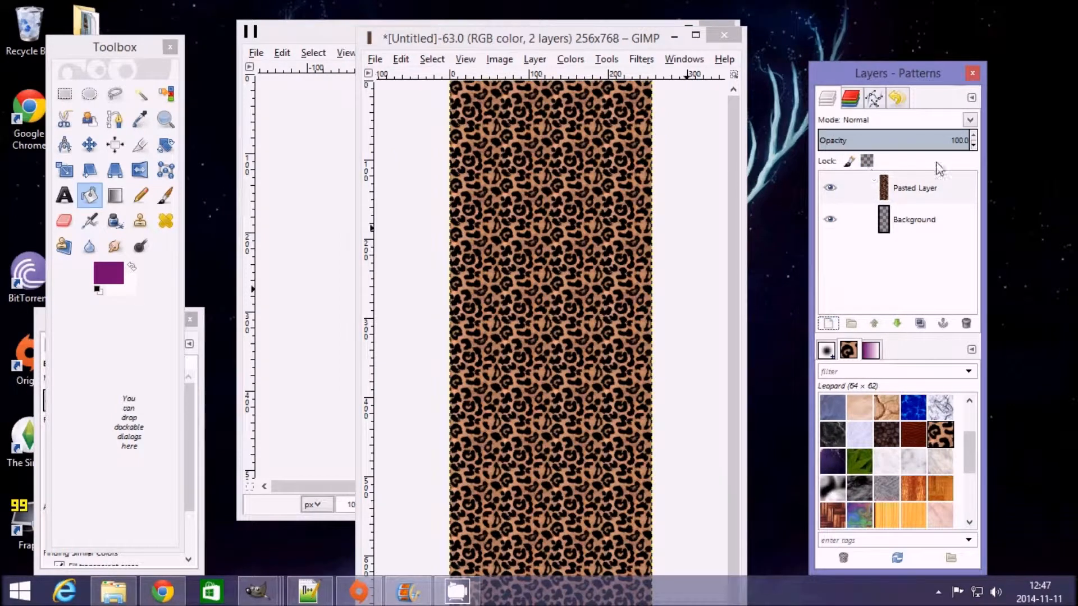
Step: Fit the pasted leopard layer to the size of the 256 × 768 image with Layer to Image Size
click(696, 35)
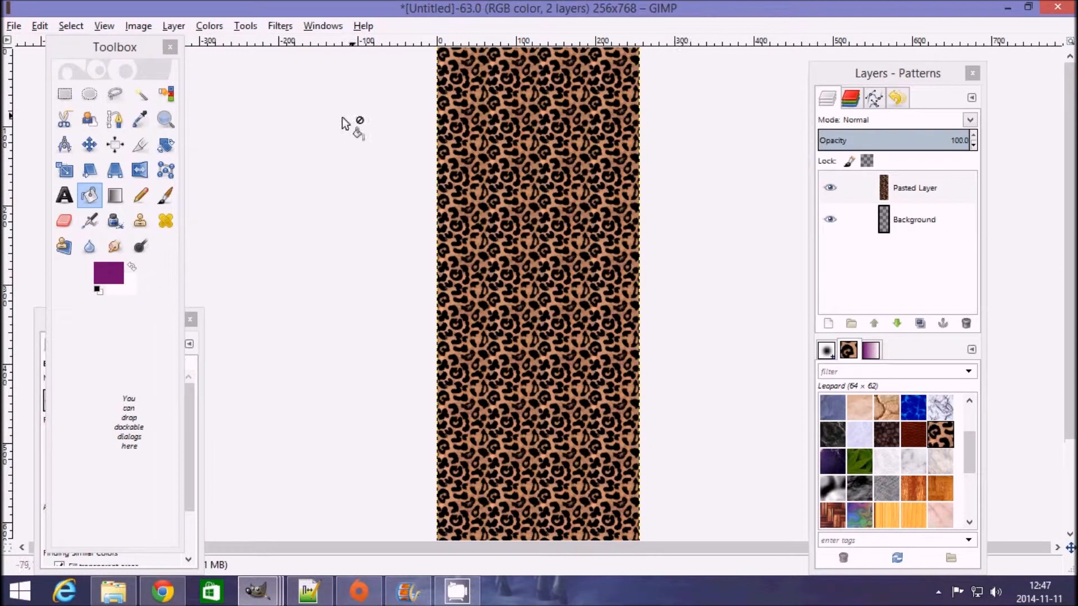
click(164, 117)
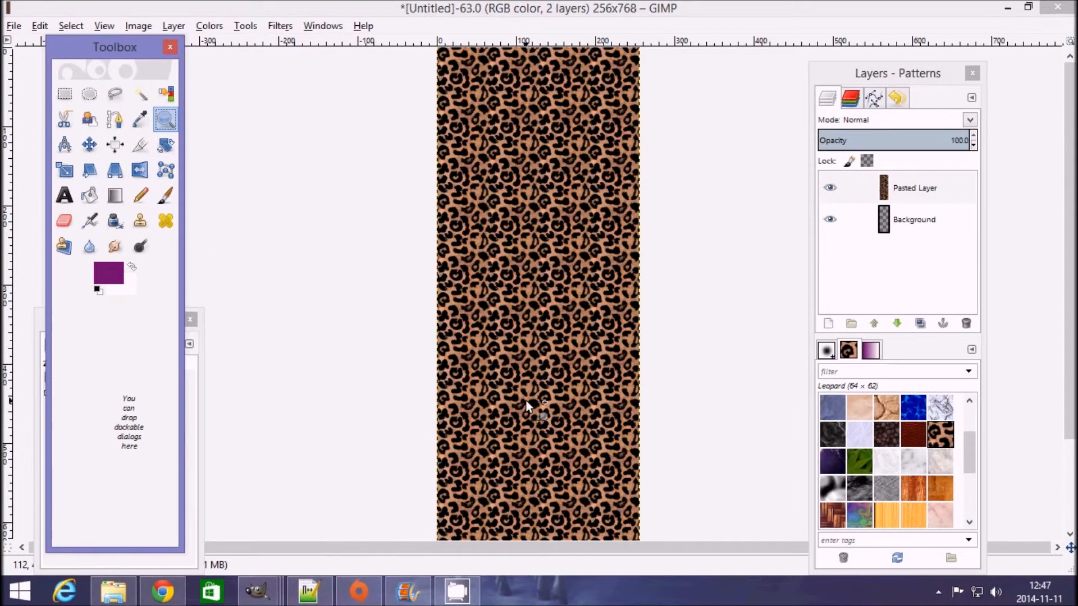
click(536, 412)
click(541, 325)
click(541, 325)
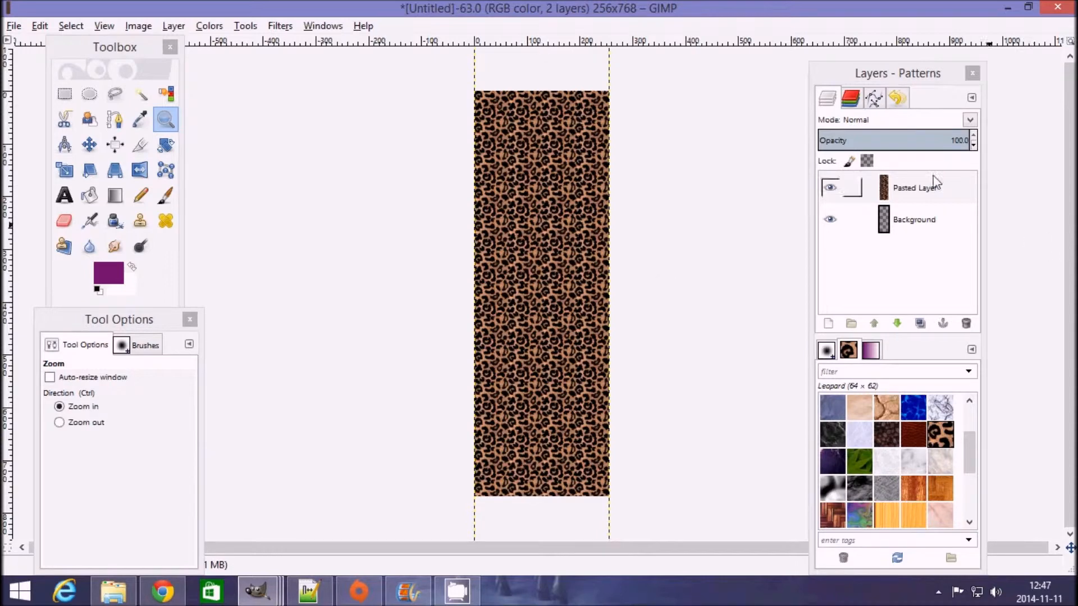
click(927, 193)
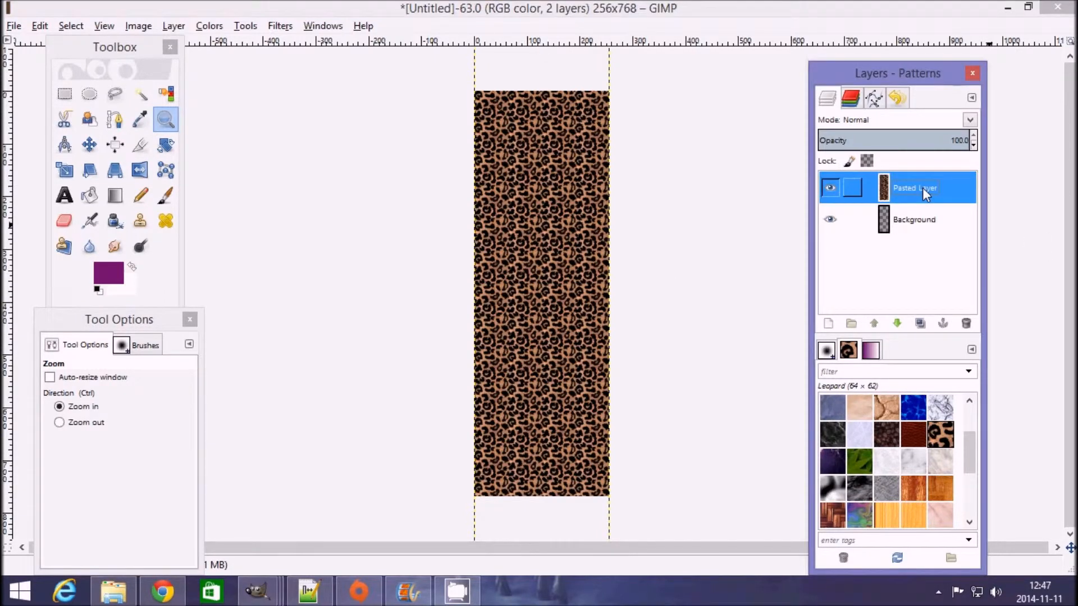
right_click(922, 188)
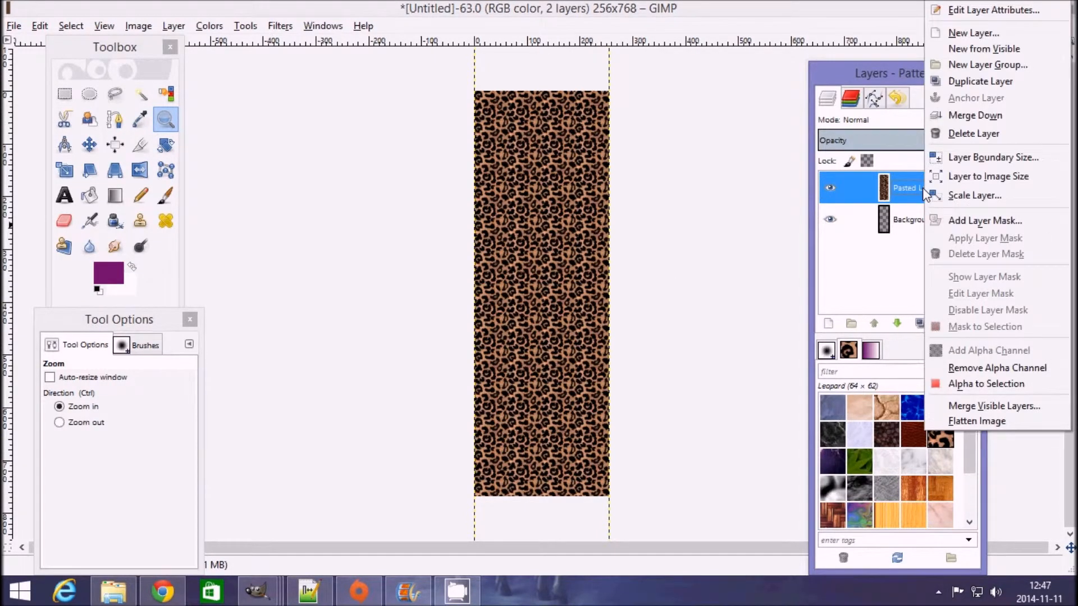
click(954, 176)
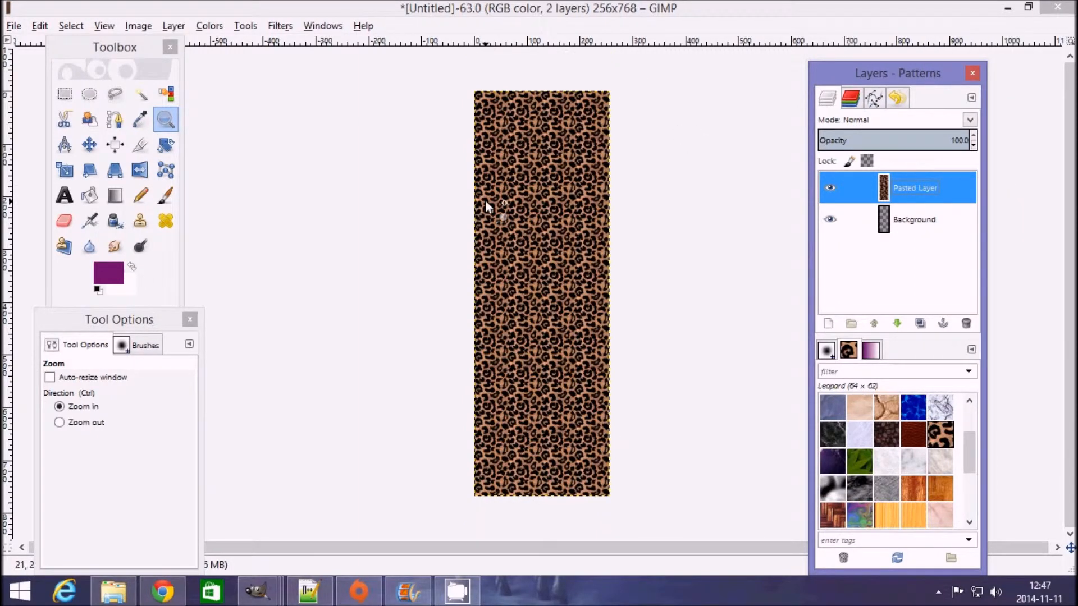
Step: Merge the visible layers of the 256 × 768 image, with the merged layer expanded as necessary
right_click(925, 191)
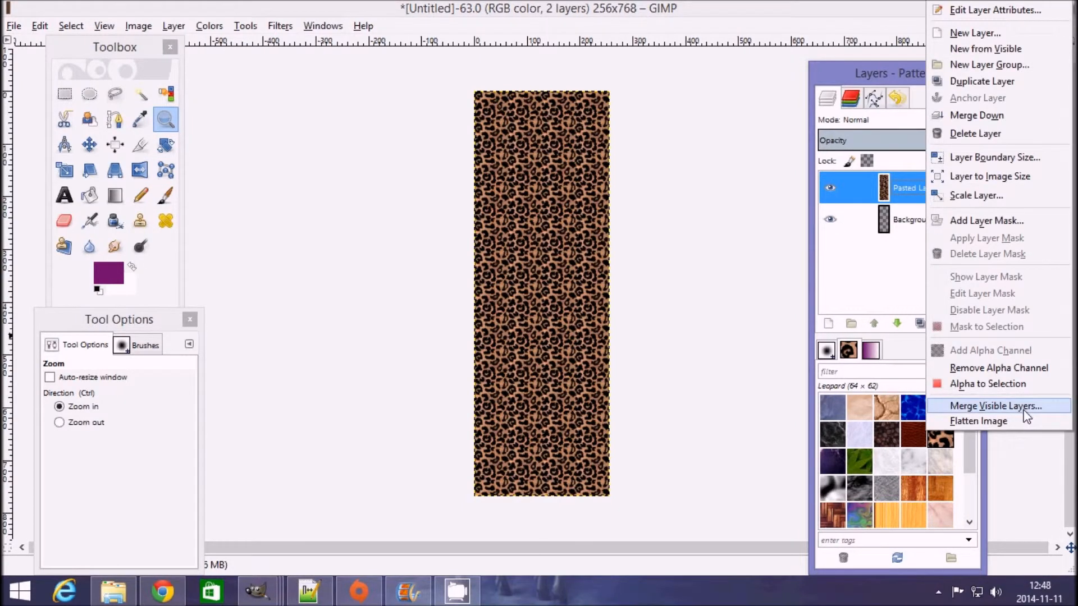
click(1014, 406)
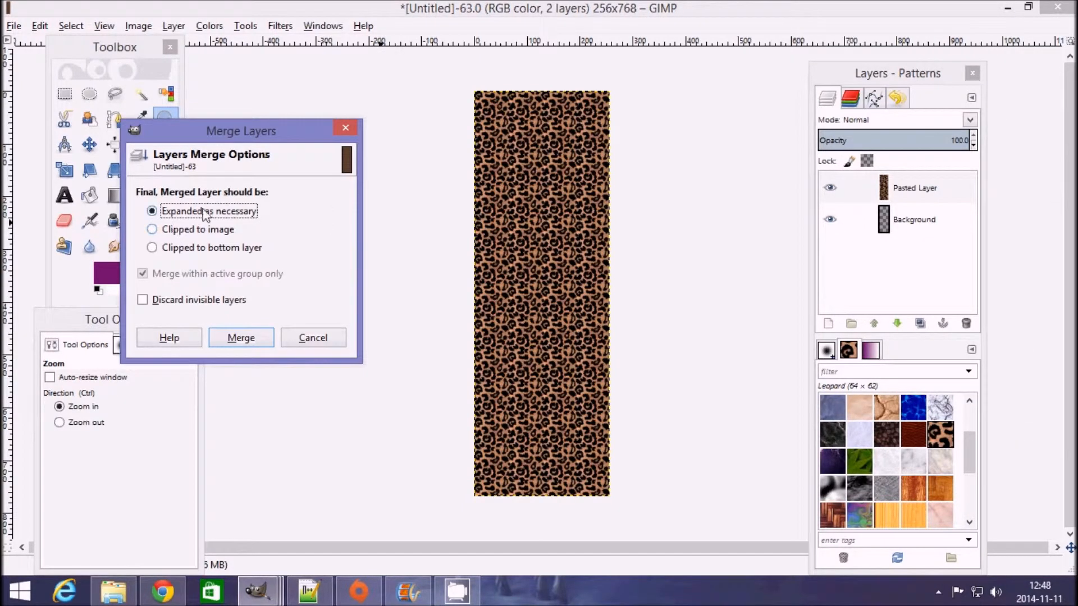
click(251, 338)
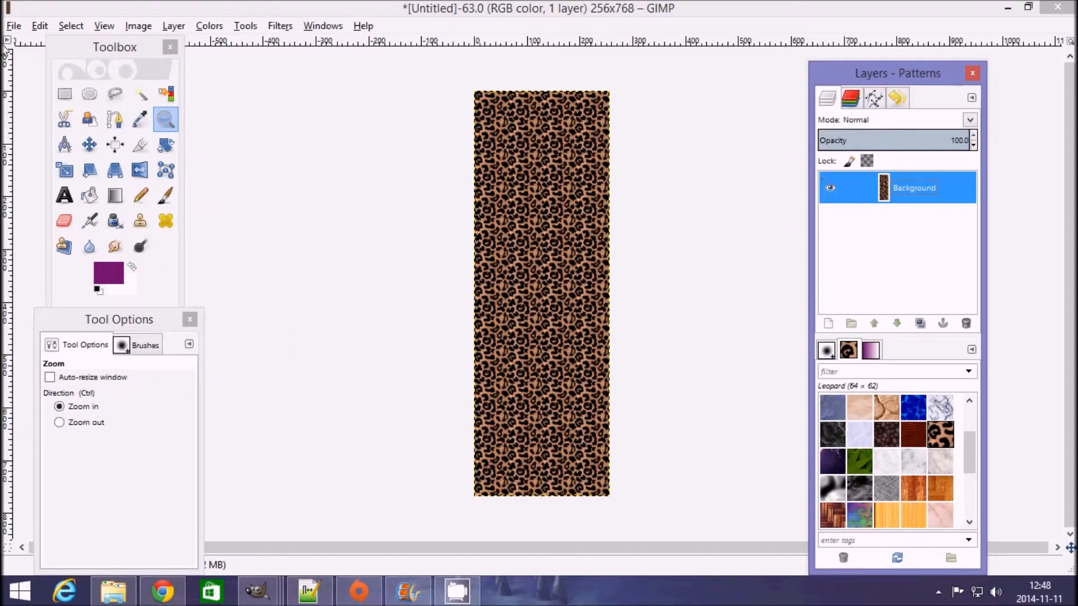
Step: Export the 256 × 768 leopard image to the WallEz folder as leo02.dds with BC3 / DXT5 compression and generated mipmaps
click(19, 28)
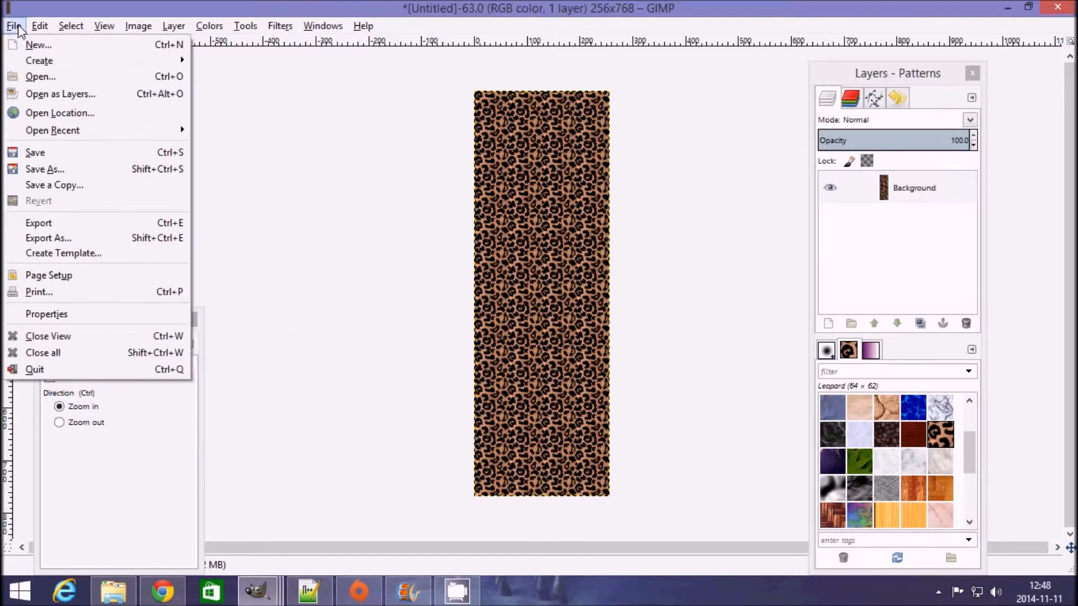
click(121, 241)
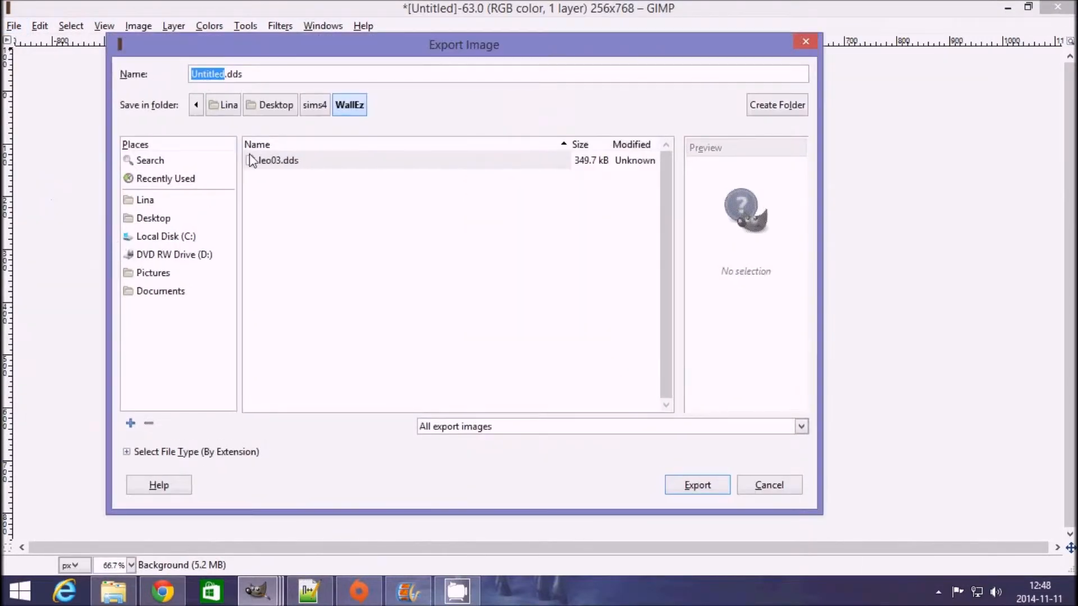
click(273, 161)
click(215, 76)
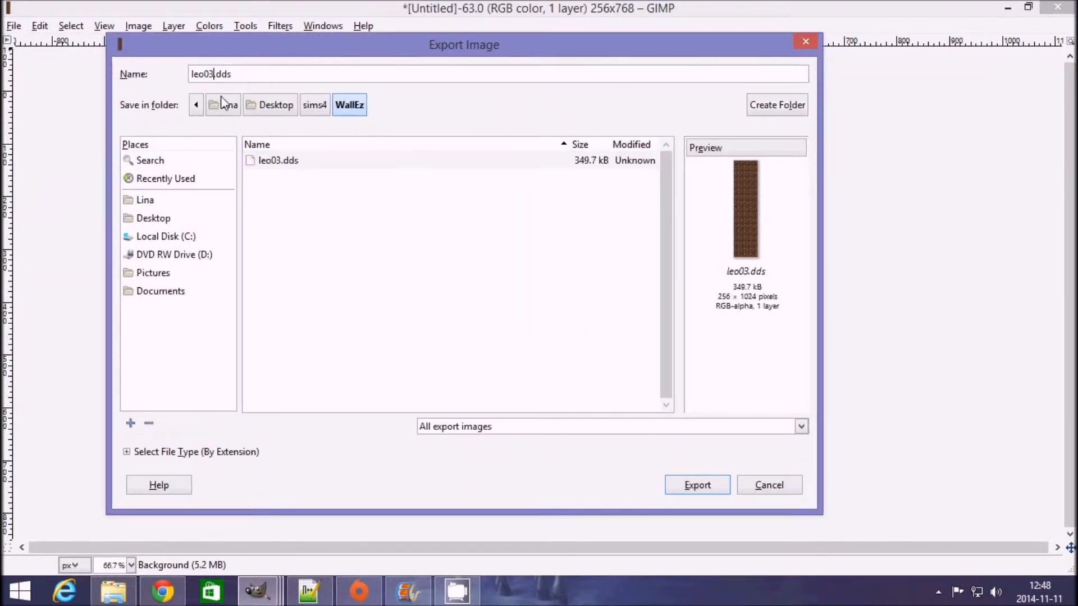
key(BackSpace)
text(2)
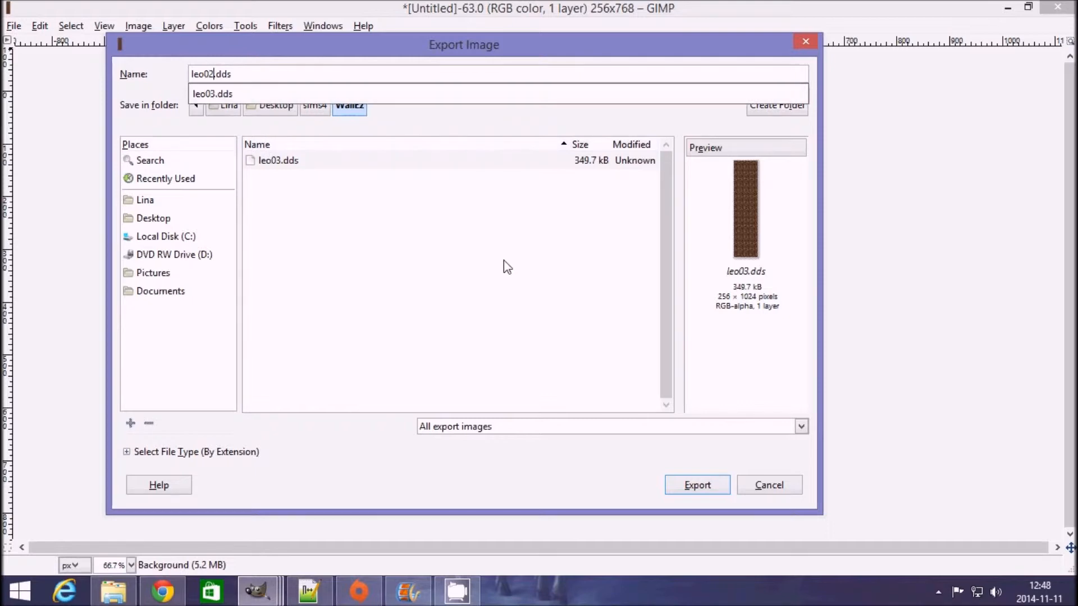
click(706, 486)
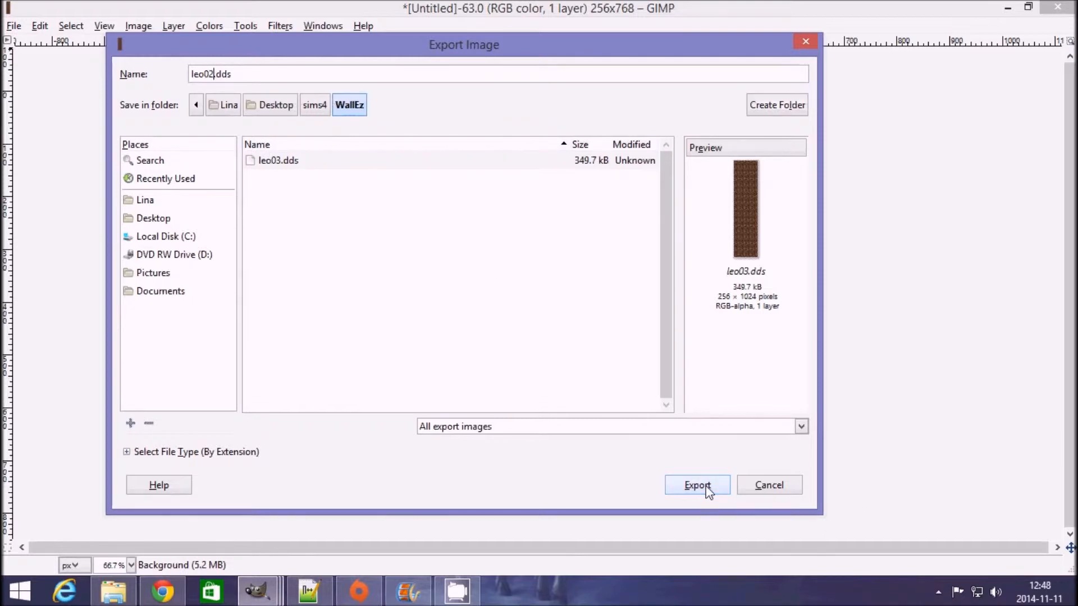
click(707, 486)
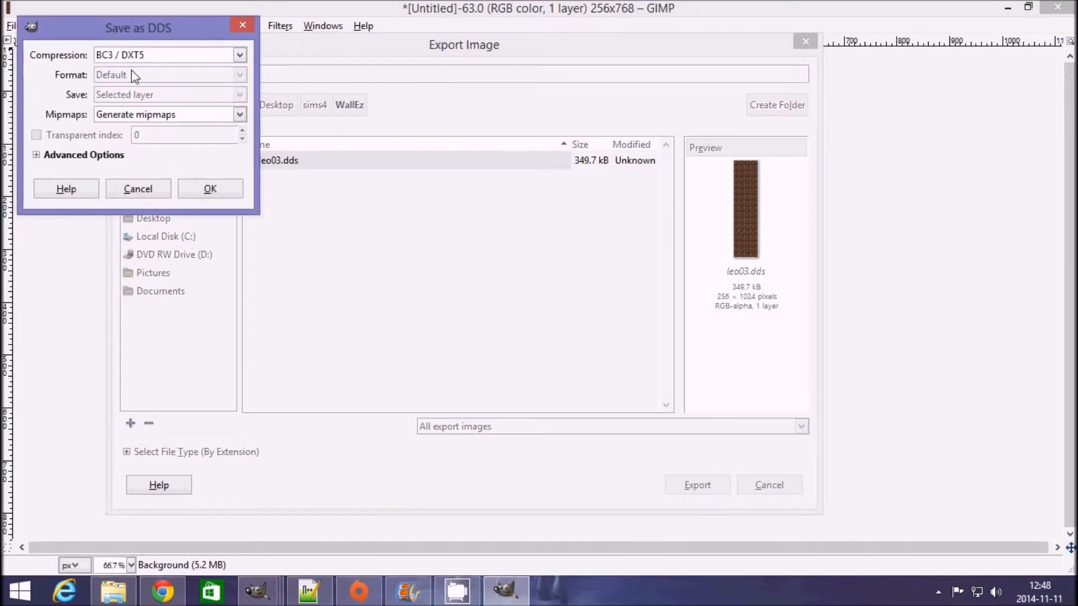
click(229, 195)
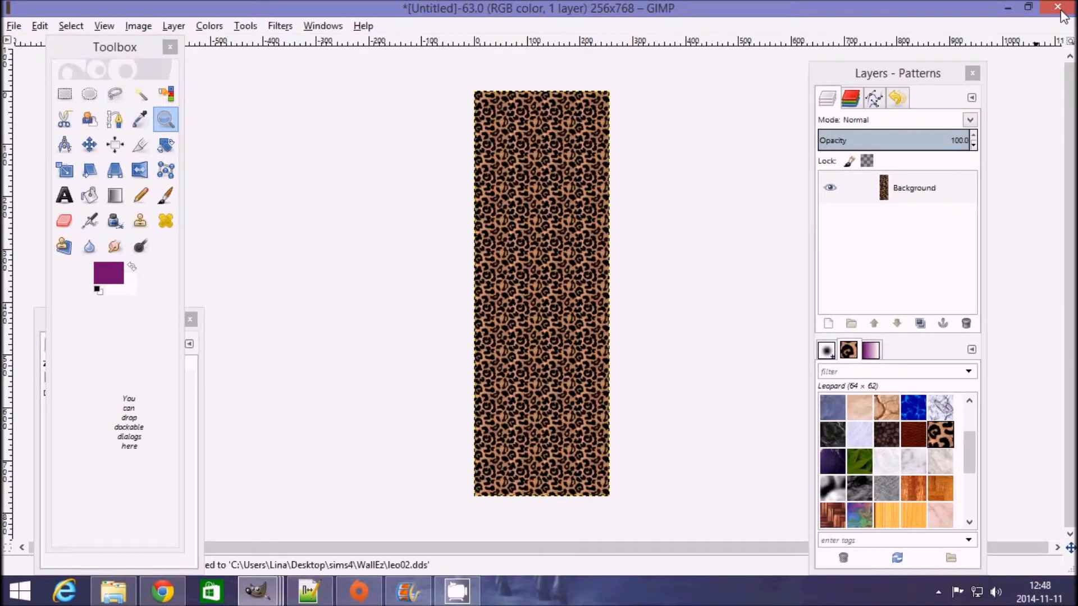
Step: Switch to the 256 × 512 image and fill it with the Leopard pattern using Bucket Fill
click(1007, 7)
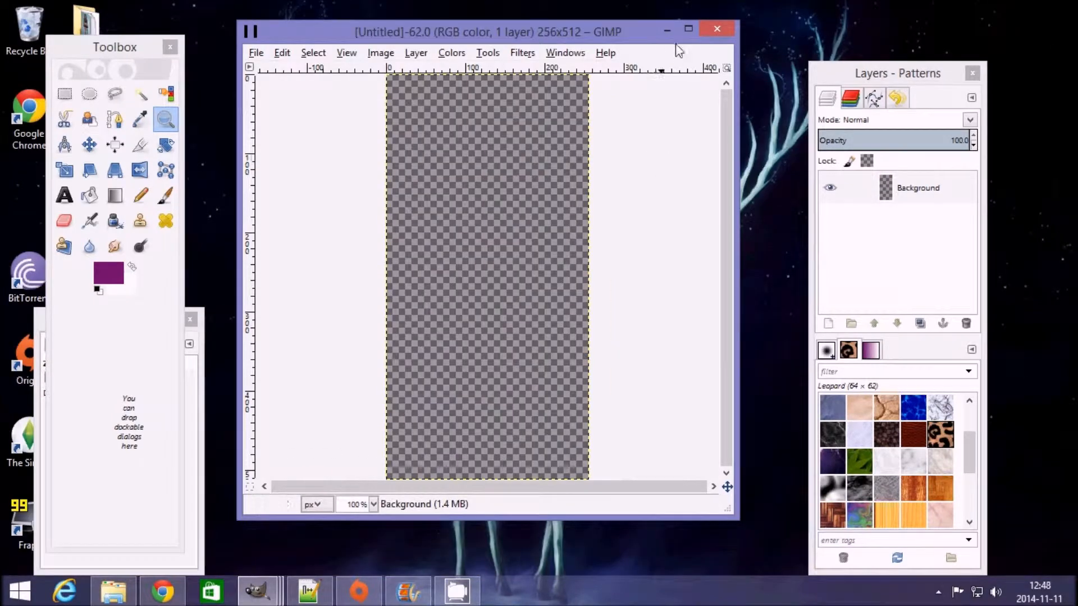
click(688, 29)
click(90, 195)
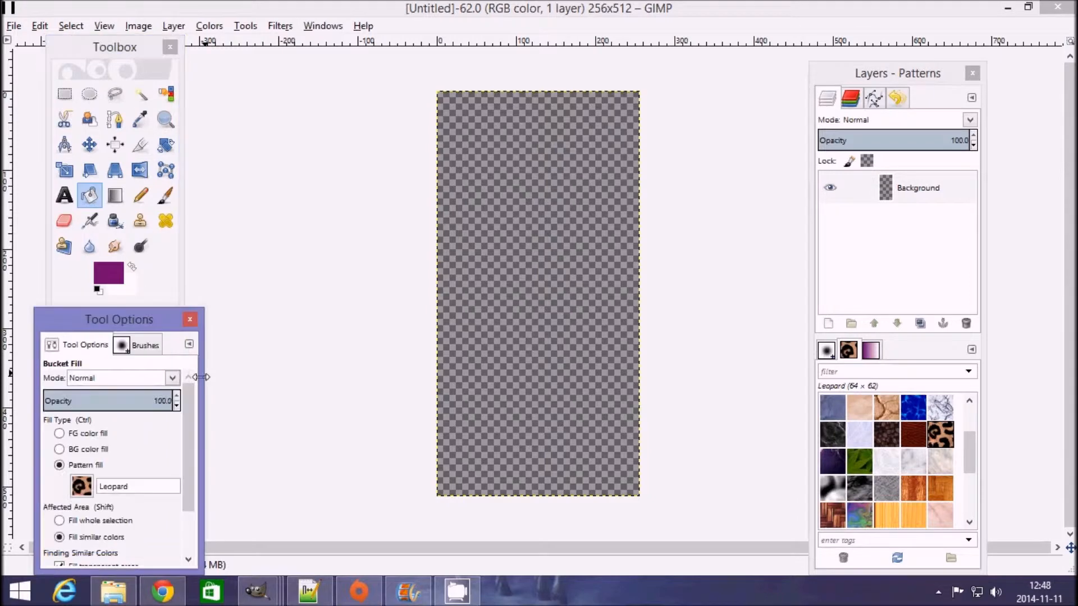
click(584, 256)
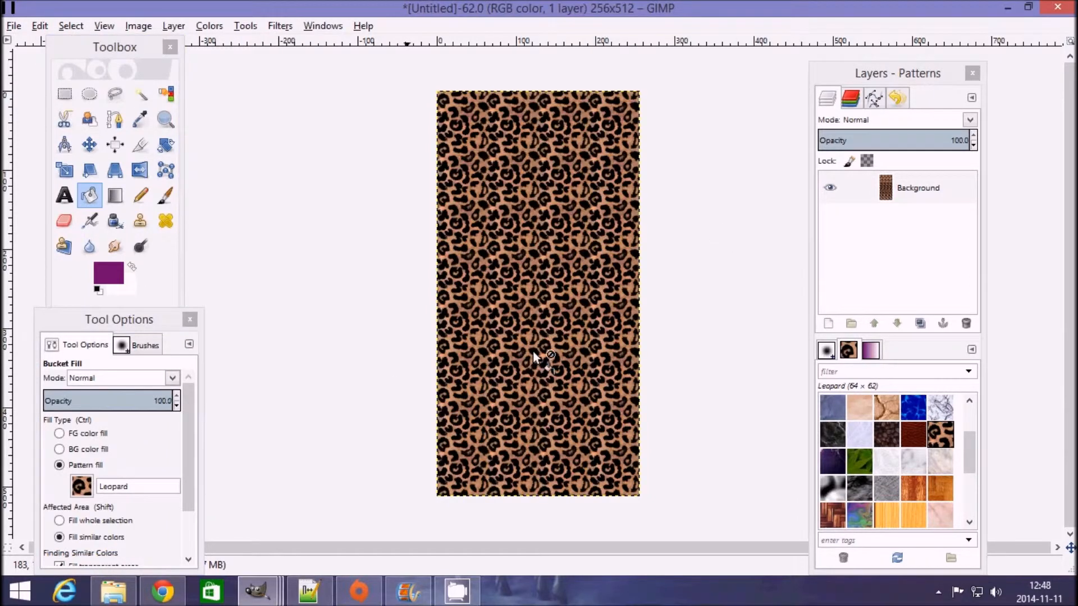
Step: Export the 256 × 512 leopard image to the WallEz folder under the name leo01.dds
click(14, 26)
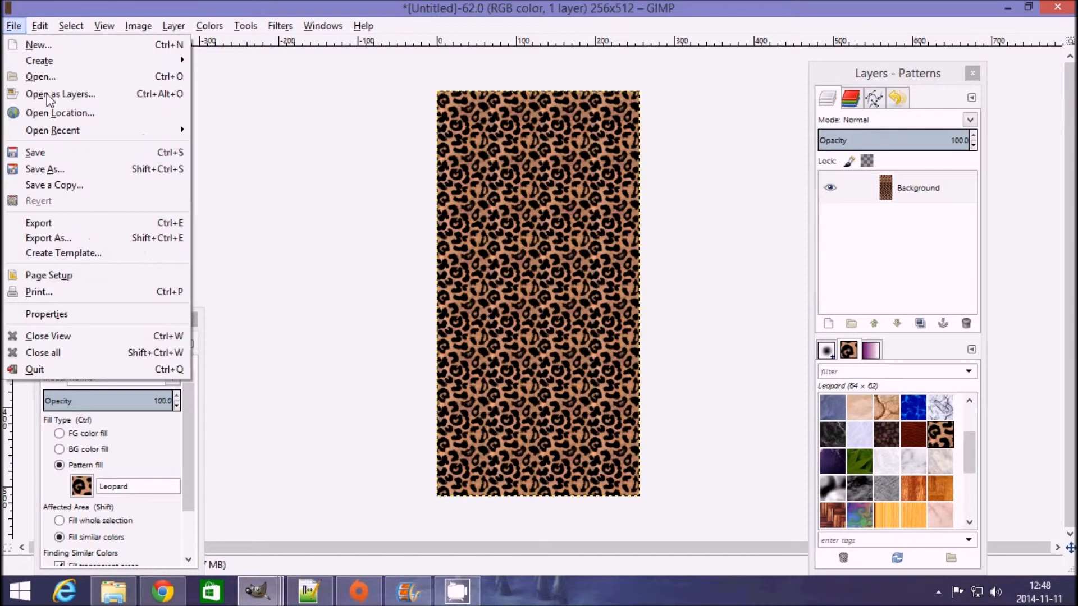
click(101, 243)
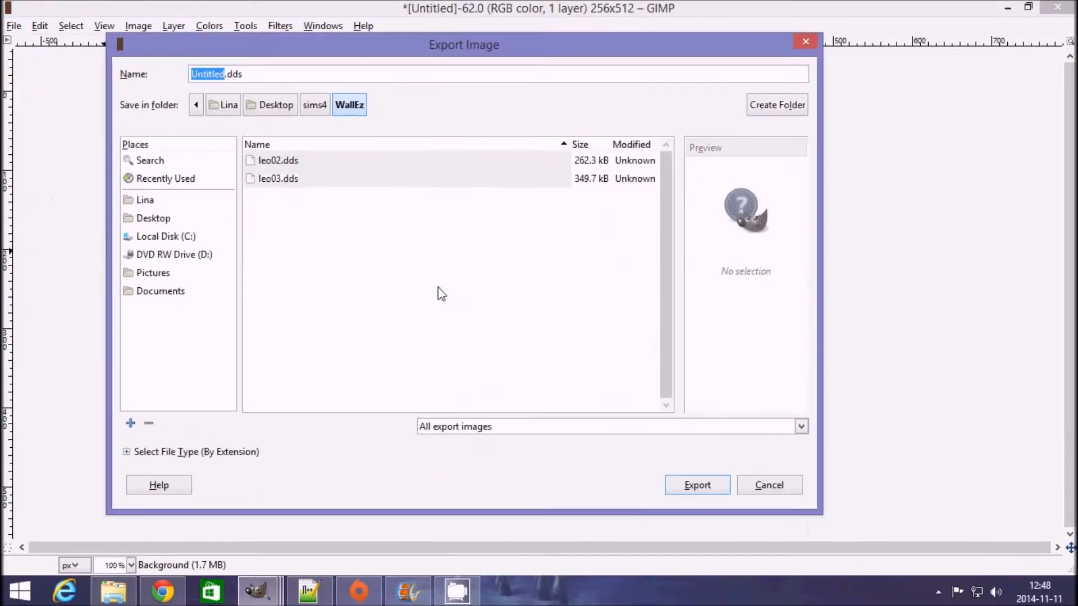
click(266, 180)
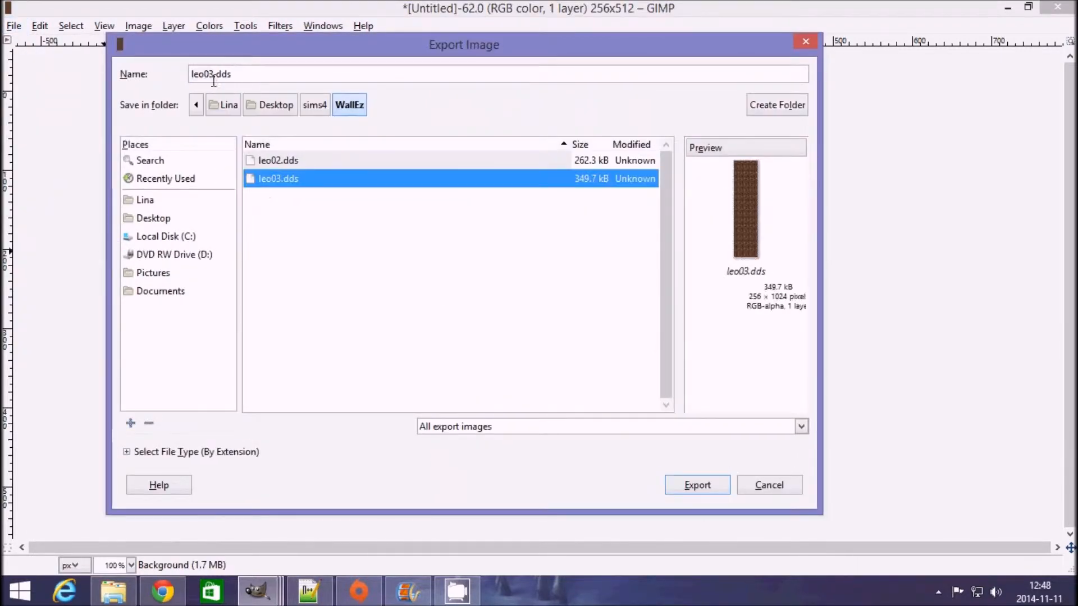
click(214, 74)
click(214, 74)
key(BackSpace)
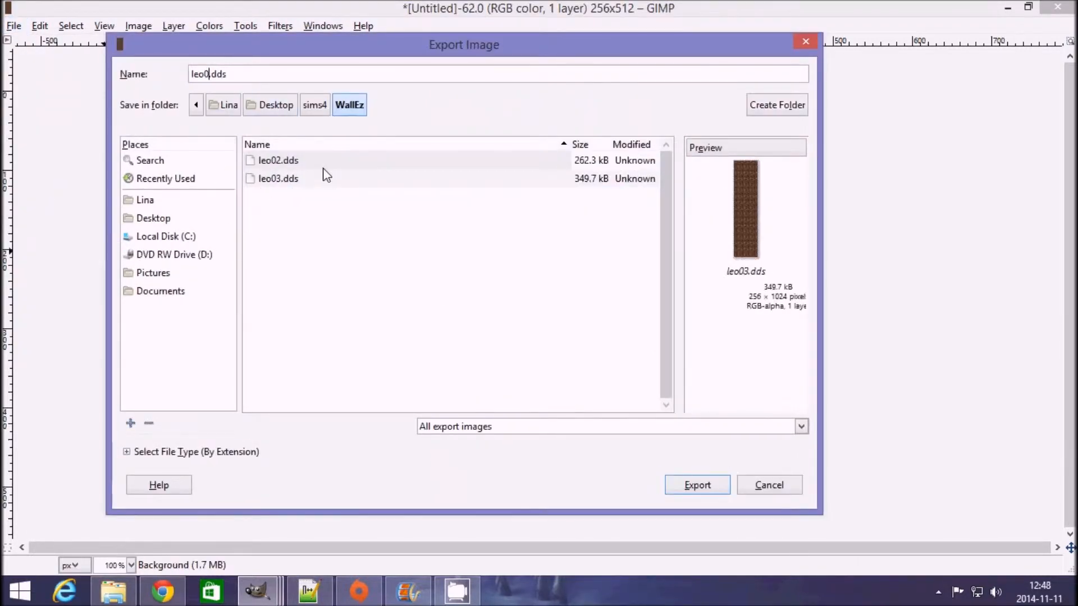
text(1)
key(Return)
click(249, 231)
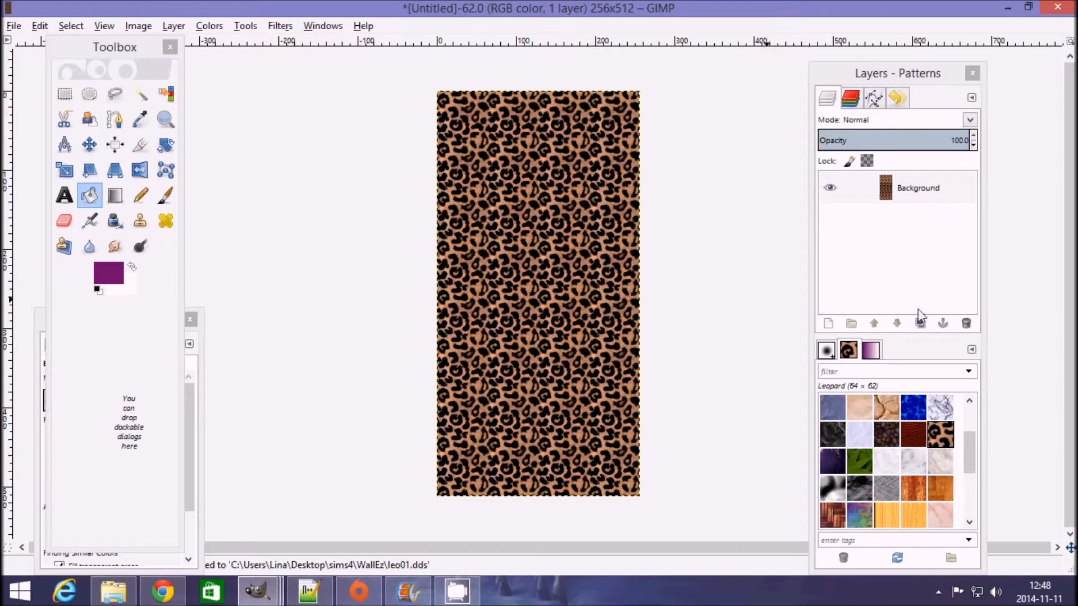
Step: Add a transparent layer named color above the leopard background and bucket-fill it with the purple foreground color 700b68
click(831, 325)
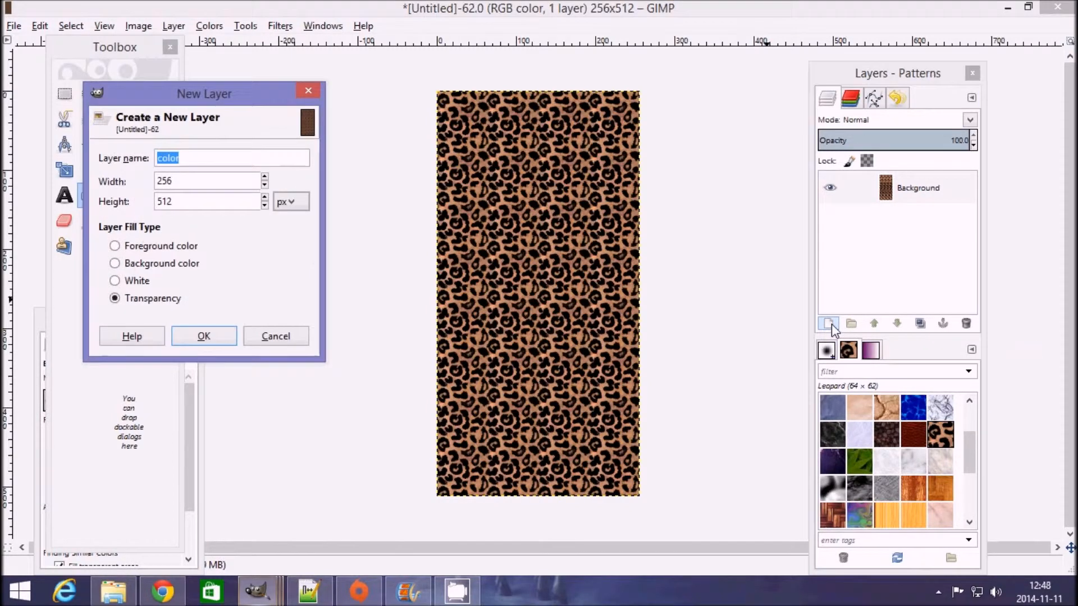
click(204, 336)
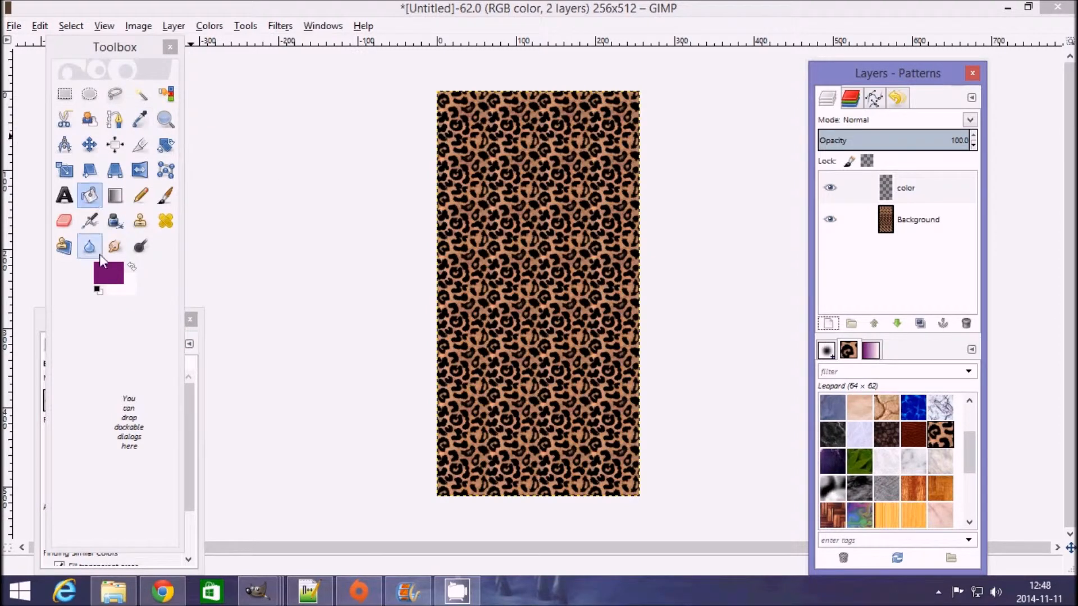
click(201, 380)
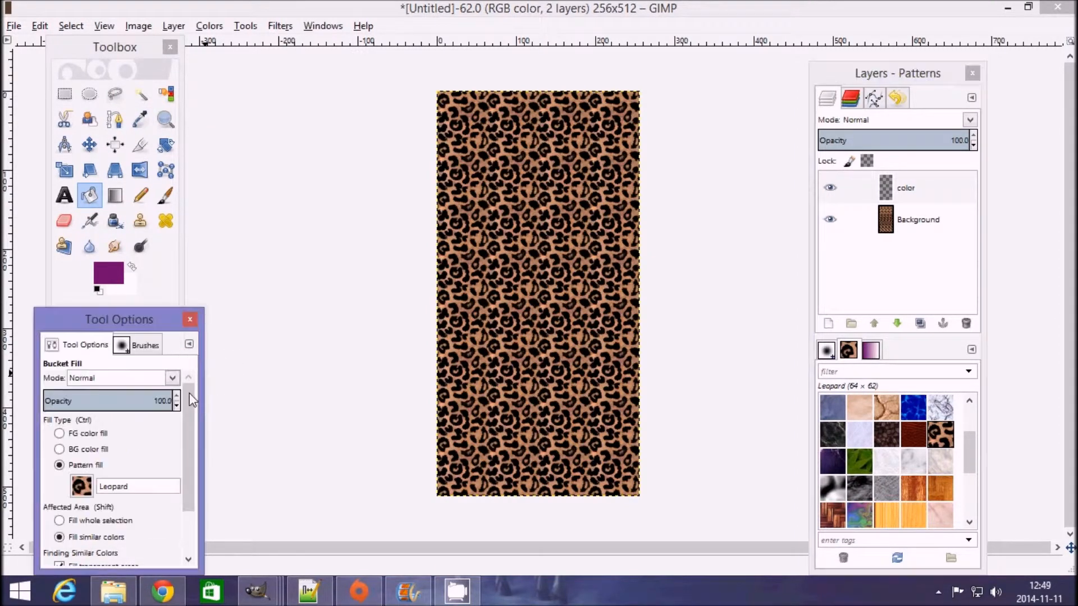
click(59, 434)
click(115, 281)
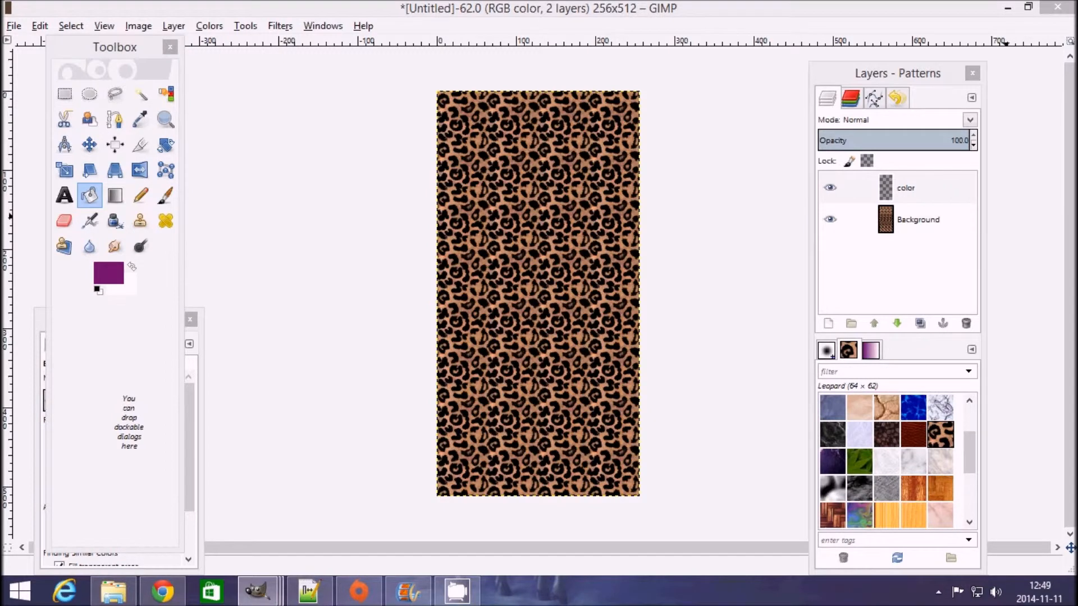
drag(1059, 213, 373, 73)
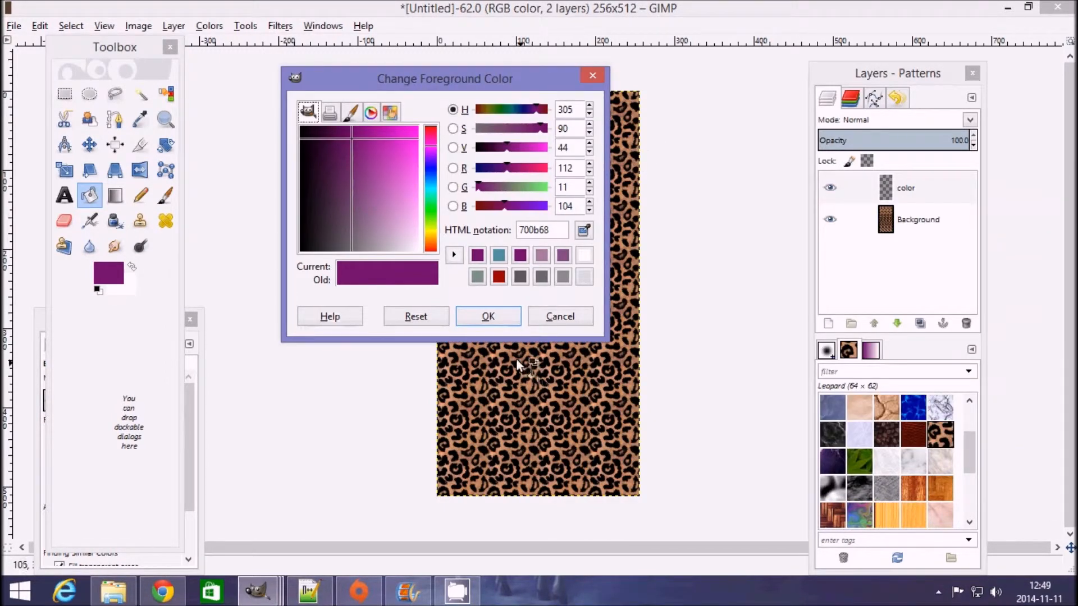
click(493, 317)
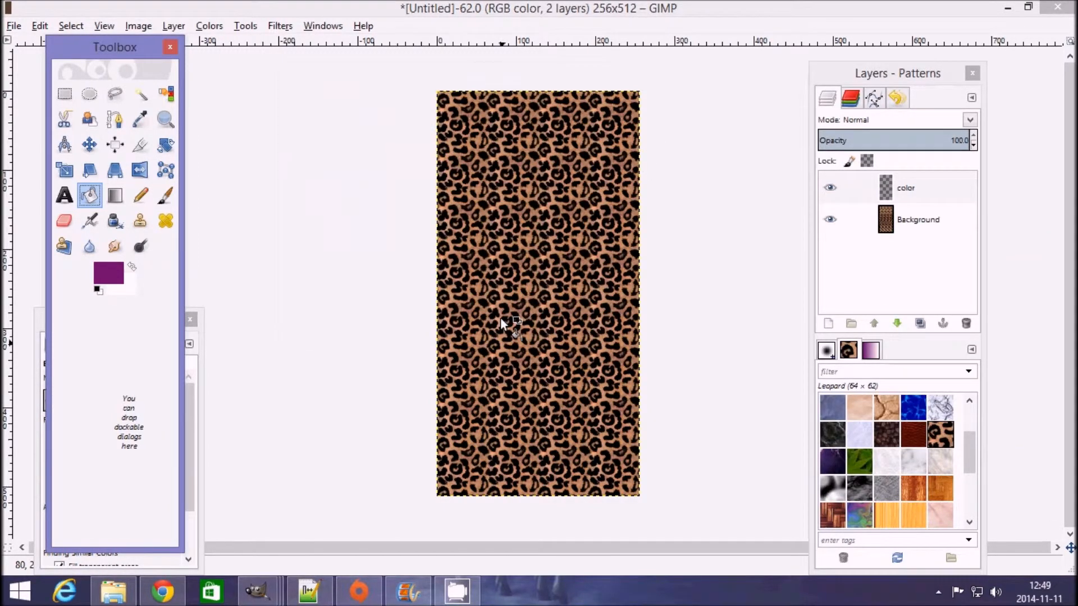
click(943, 201)
click(560, 334)
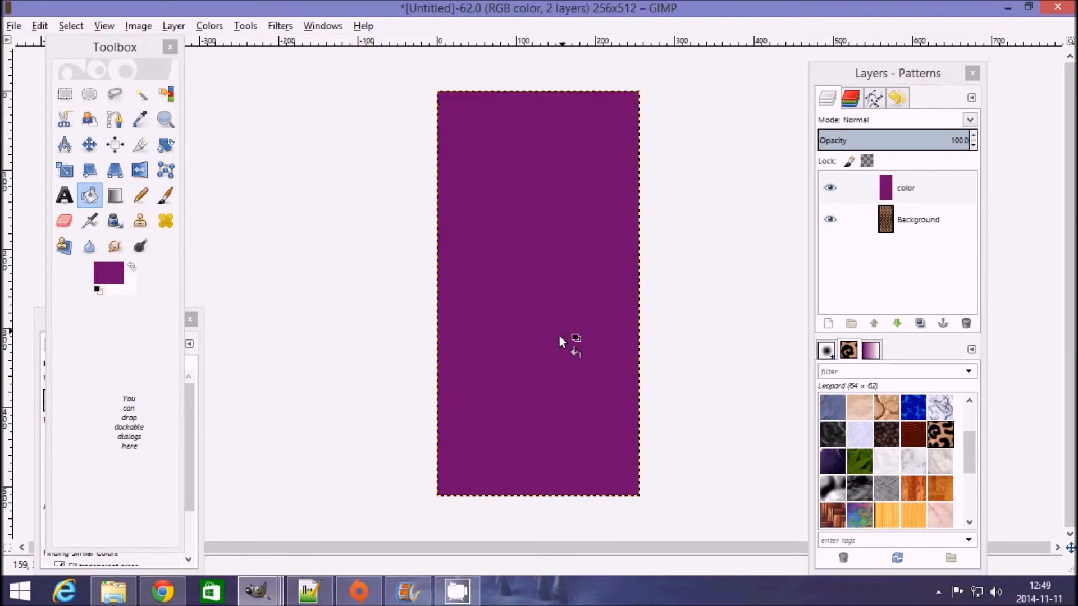
Step: Set the purple color layer's blend mode to Darken only
click(946, 202)
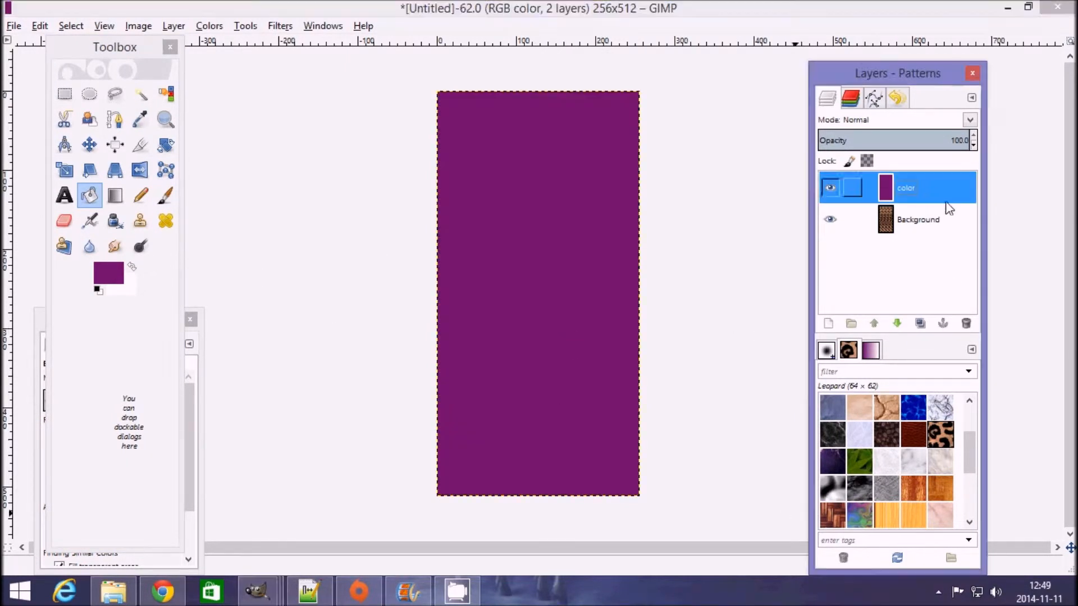
click(970, 119)
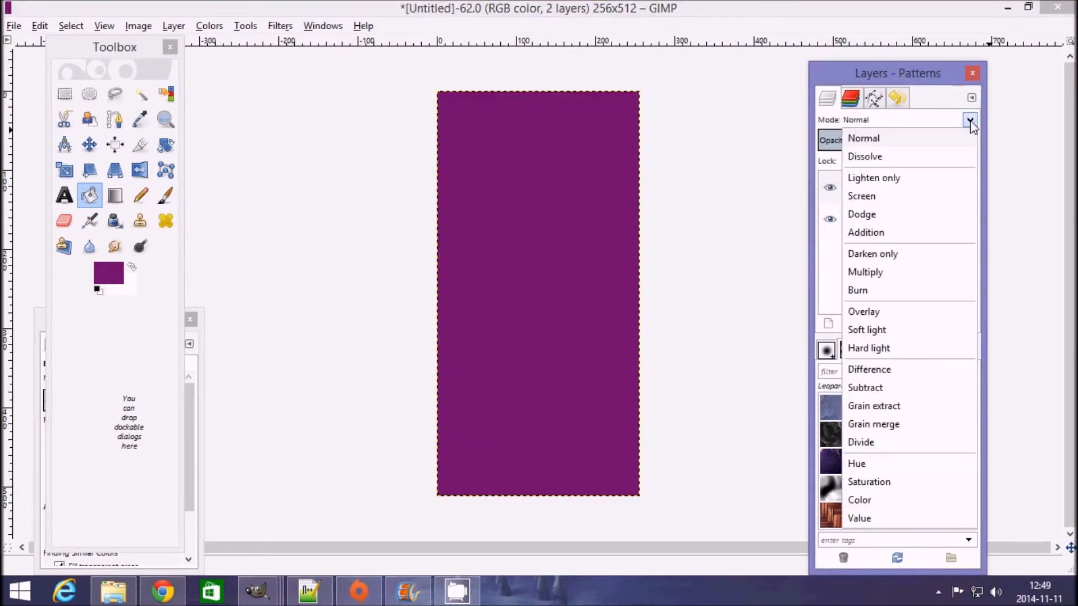
click(902, 259)
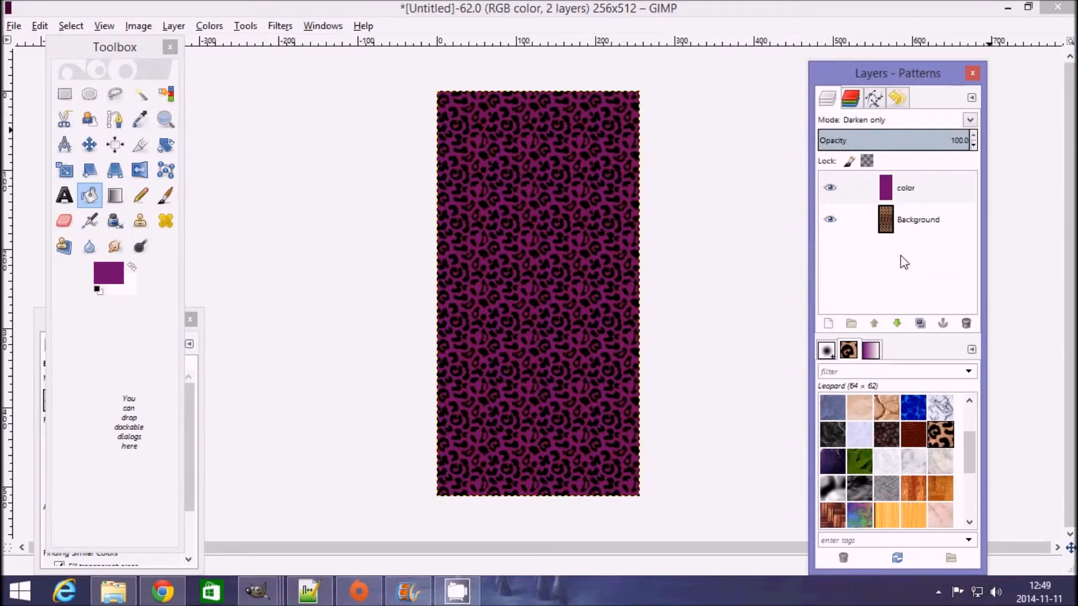
Step: Merge the visible layers of the 256 × 512 image, with the merged layer expanded as necessary
right_click(907, 189)
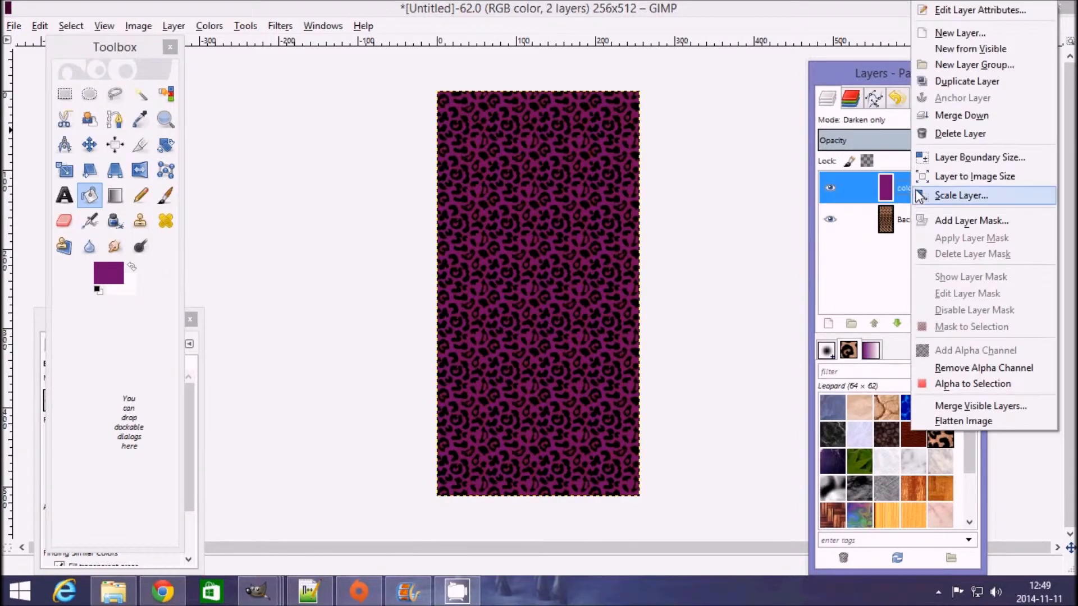
click(1008, 408)
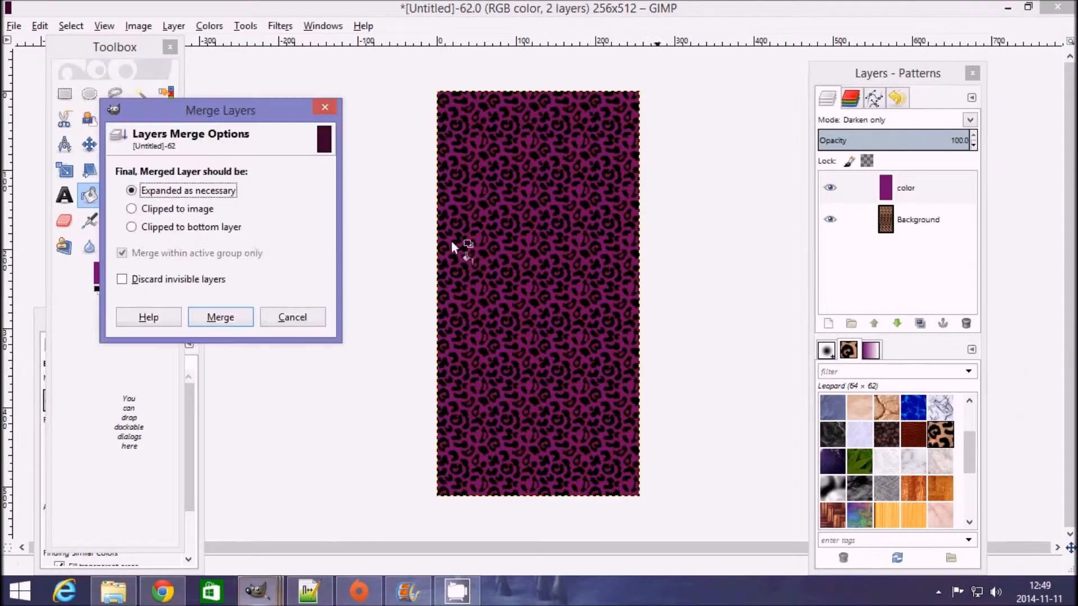
click(220, 316)
Step: Export the purple 256 × 512 leopard image to the WallEz folder under the name leo11.dds
click(17, 28)
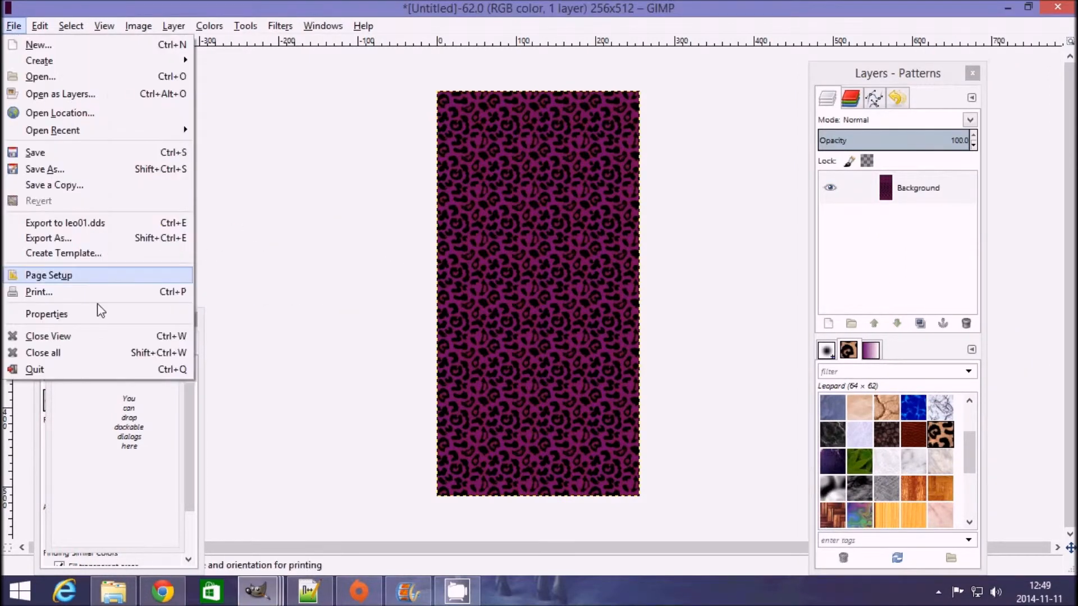
click(65, 238)
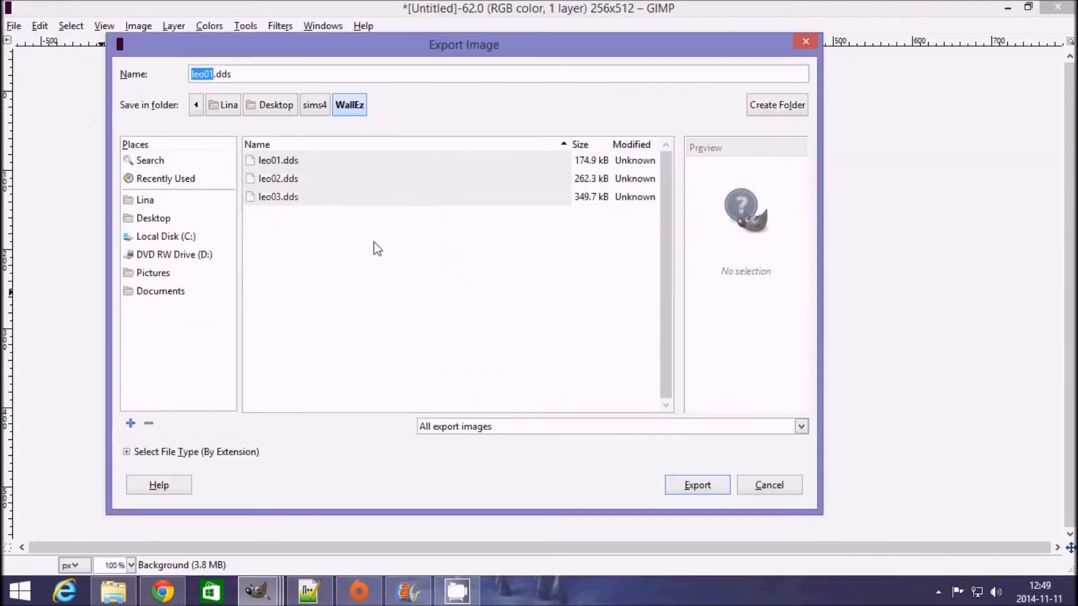
click(210, 75)
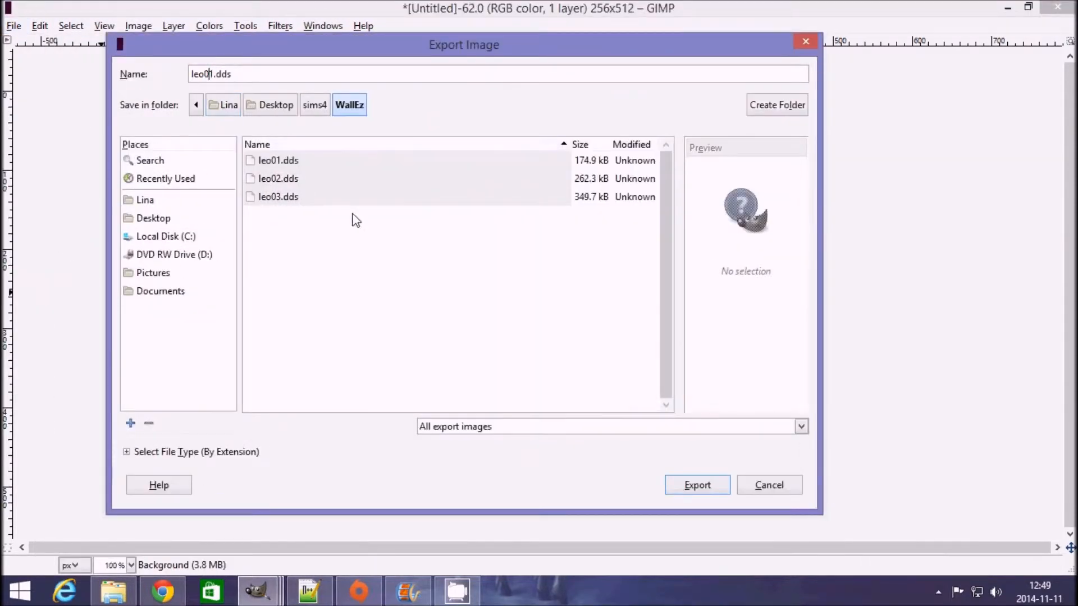
key(BackSpace)
text(1)
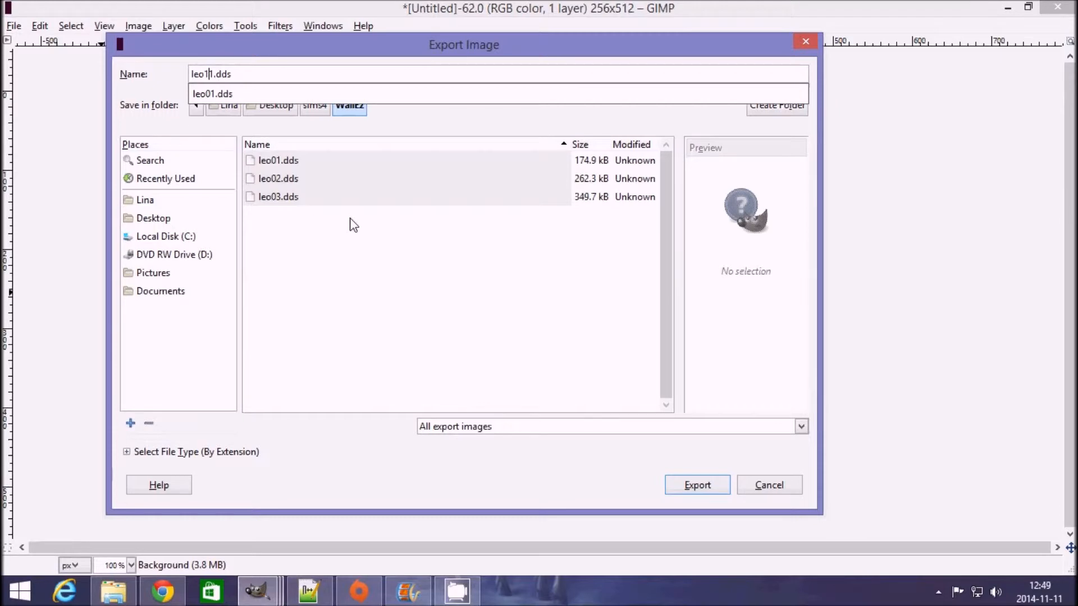
key(Return)
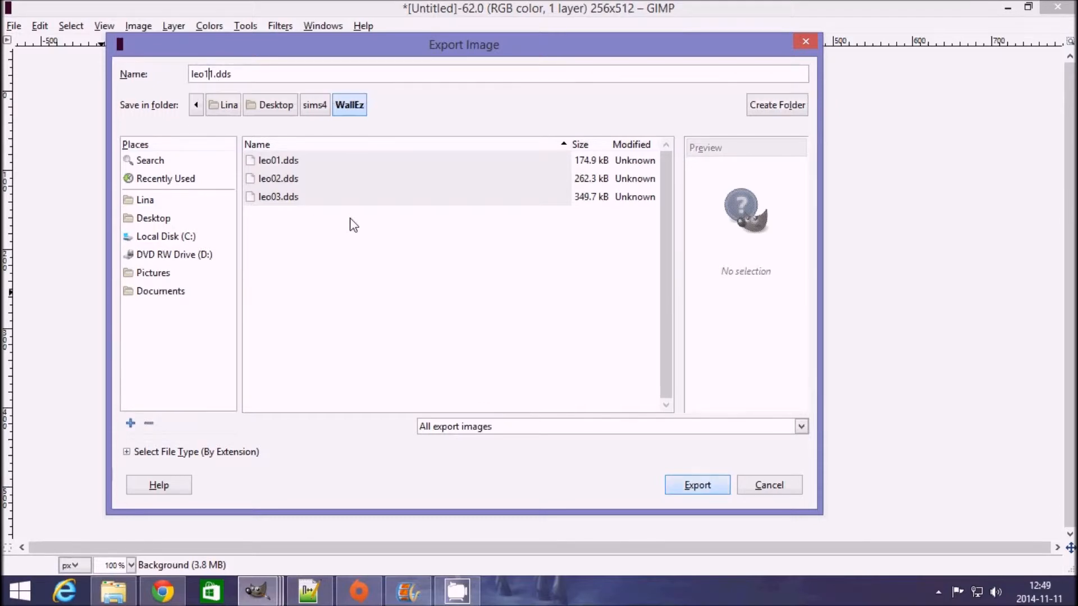
key(Return)
click(213, 193)
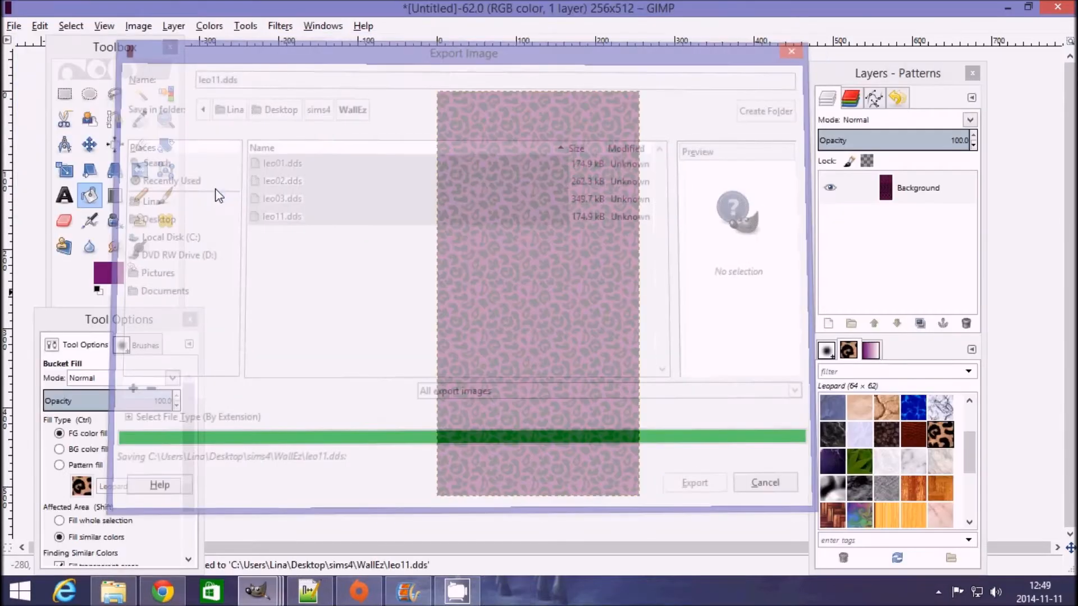
Step: Switch to the 256 × 768 image, add a transparent layer named color and bucket-fill it with the purple foreground color
click(1008, 9)
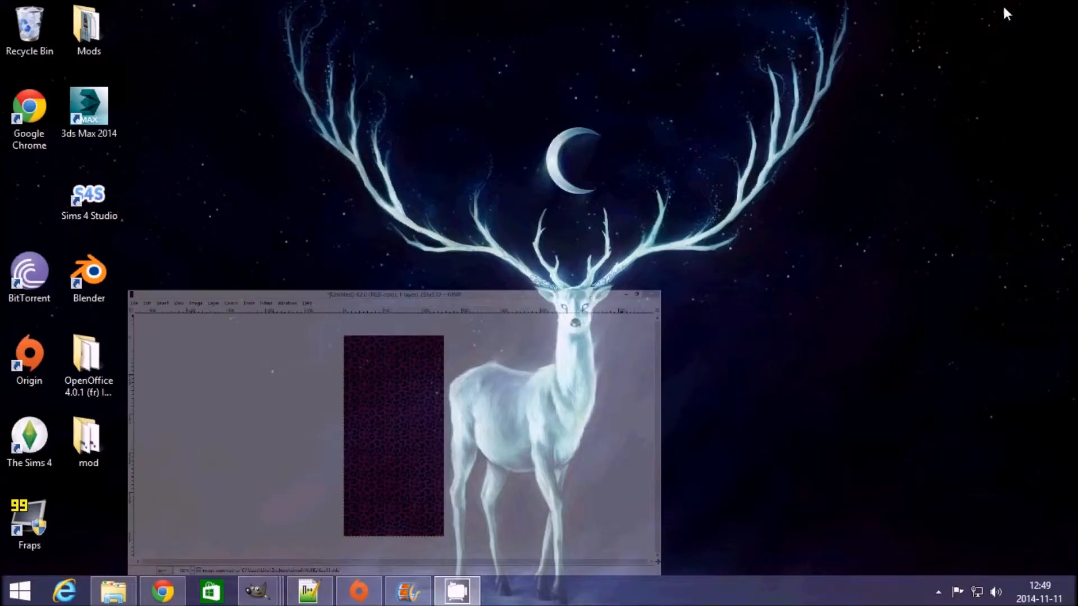
mouse_move(265, 588)
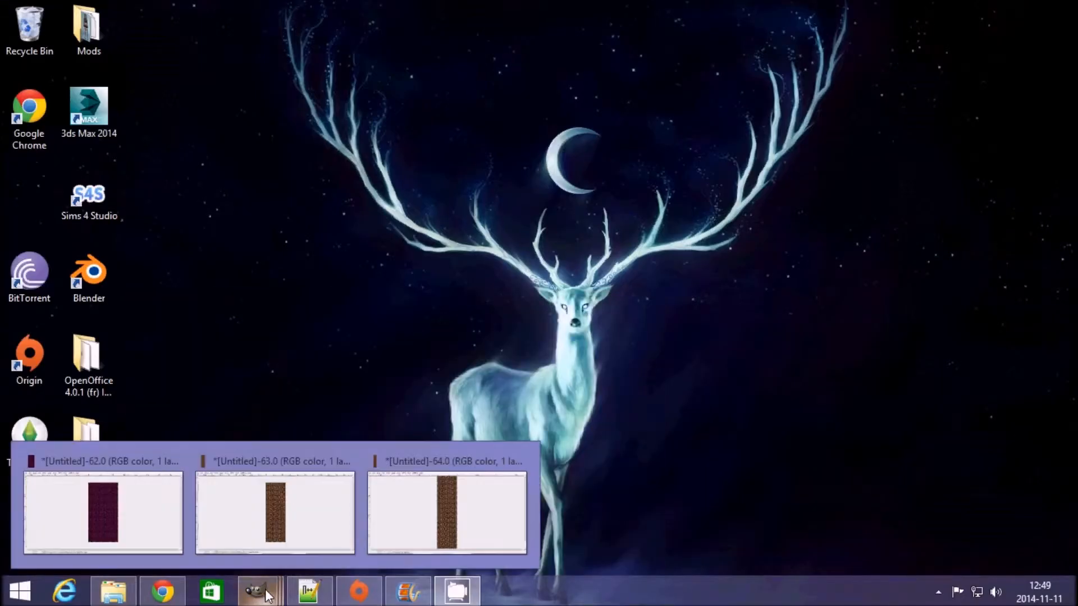
click(319, 531)
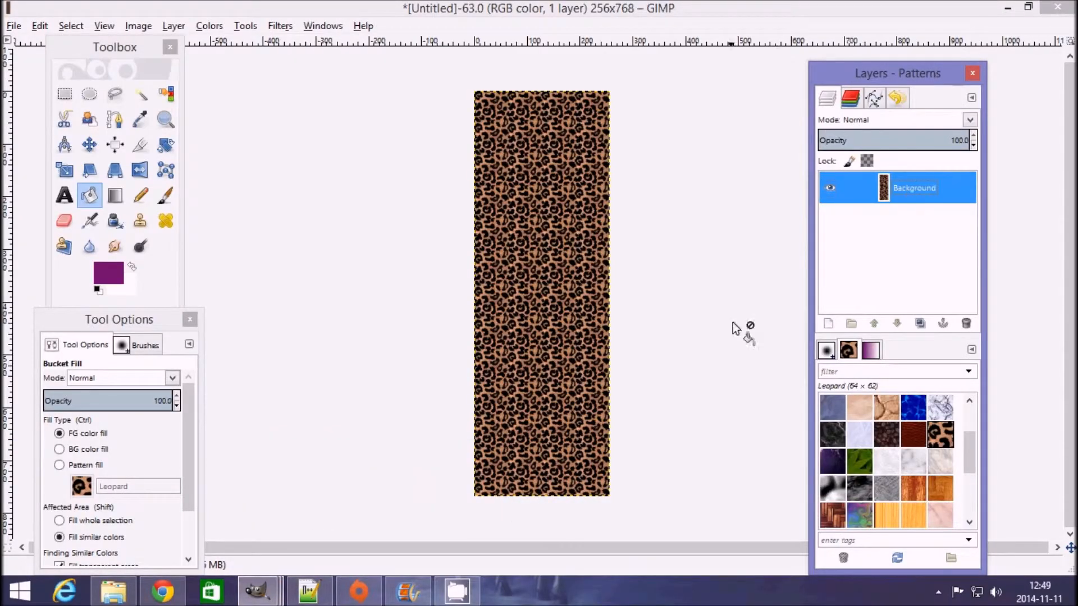
click(828, 324)
click(145, 276)
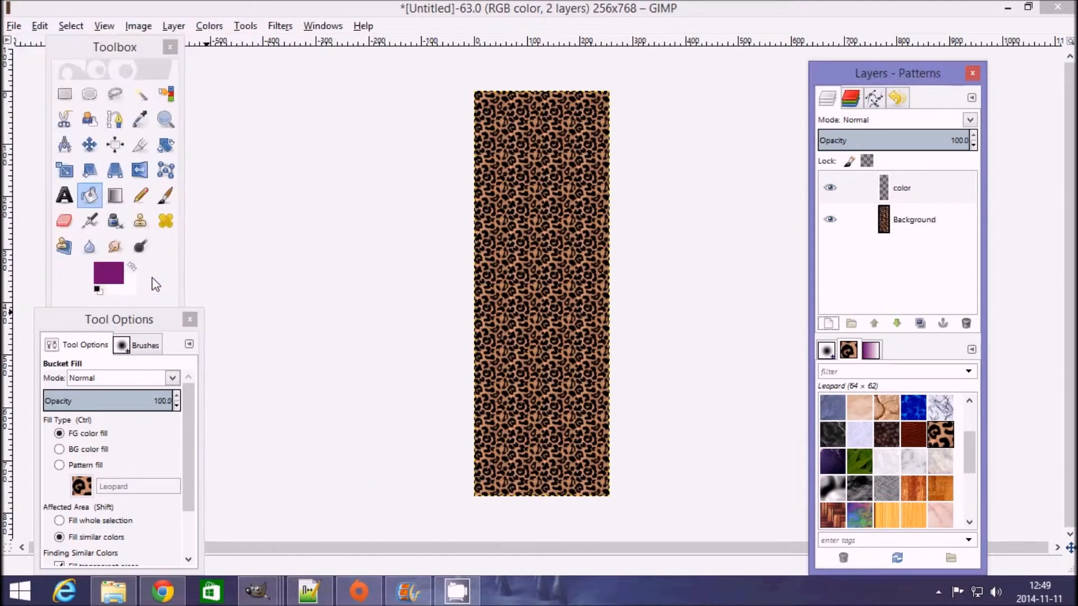
click(584, 230)
Step: Set the 256 × 768 image's color layer to Darken only and merge the visible layers, expanded as necessary
click(970, 121)
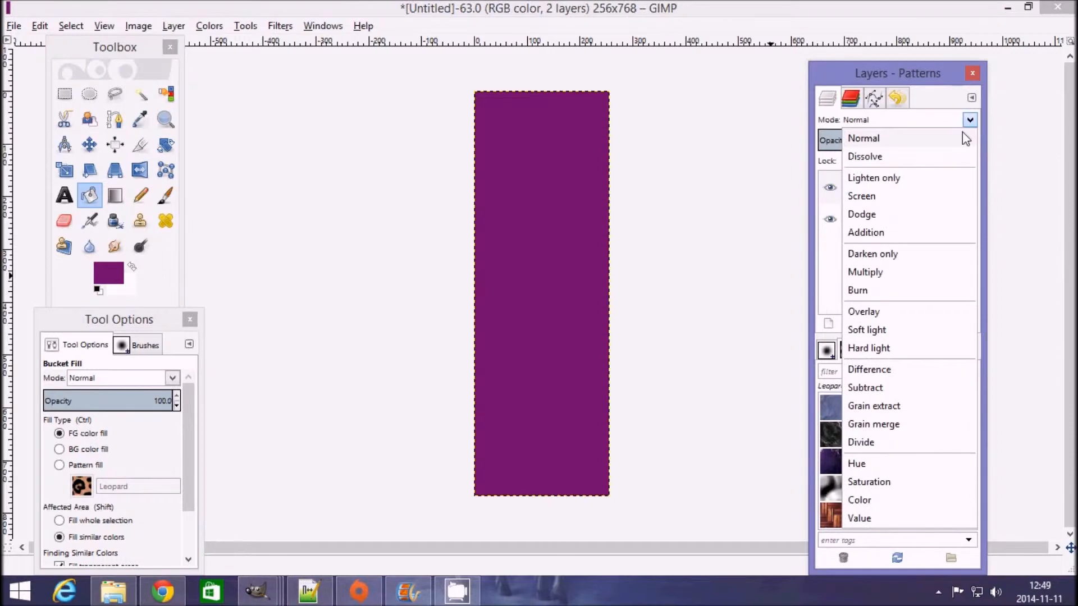
click(901, 256)
right_click(941, 191)
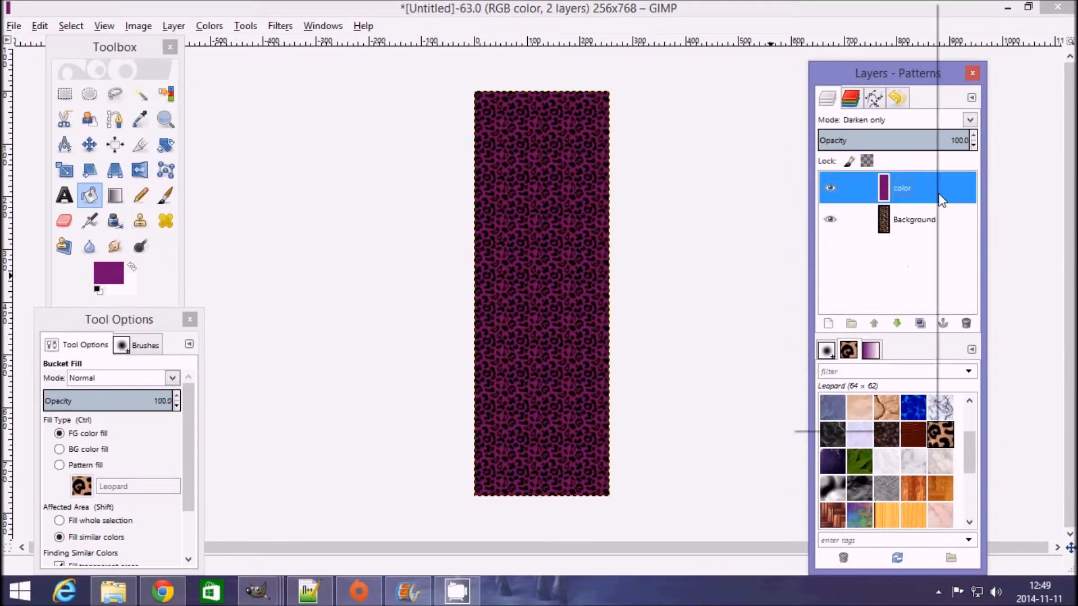
click(890, 407)
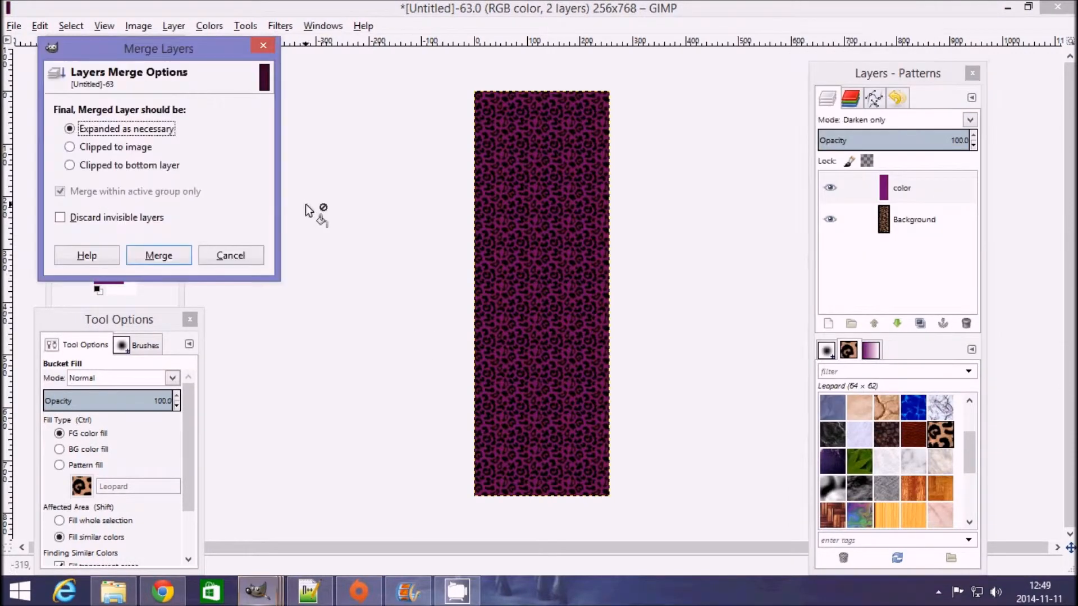
click(153, 250)
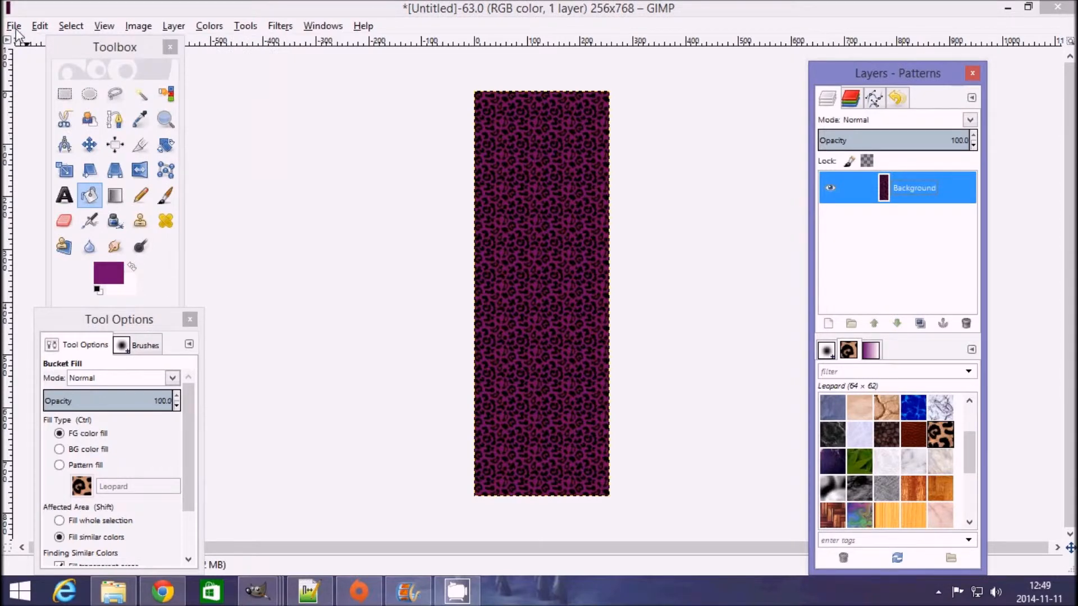
Step: Export the purple 256 × 768 leopard image to the WallEz folder as leo12.dds with BC3 / DXT5 compression and generated mipmaps
click(15, 27)
click(50, 238)
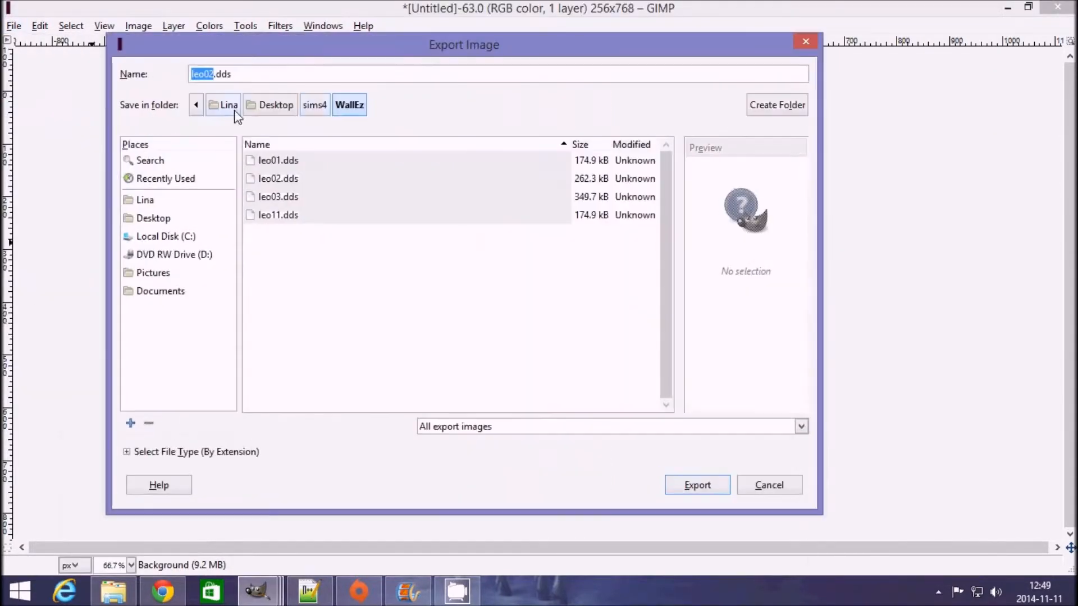
click(210, 74)
key(BackSpace)
text(1)
key(Return)
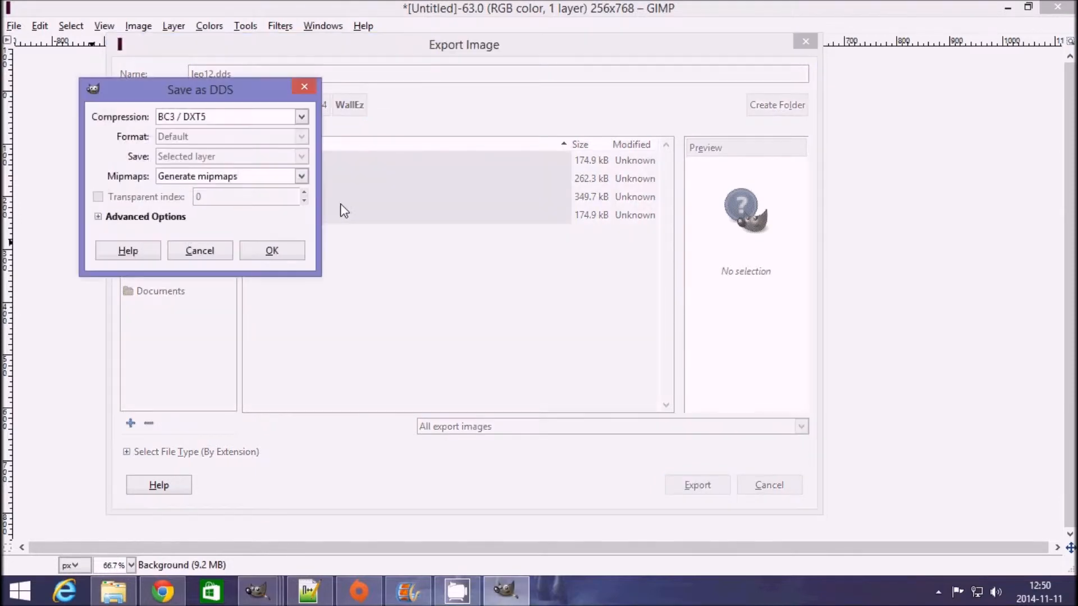
key(Return)
click(246, 188)
click(272, 251)
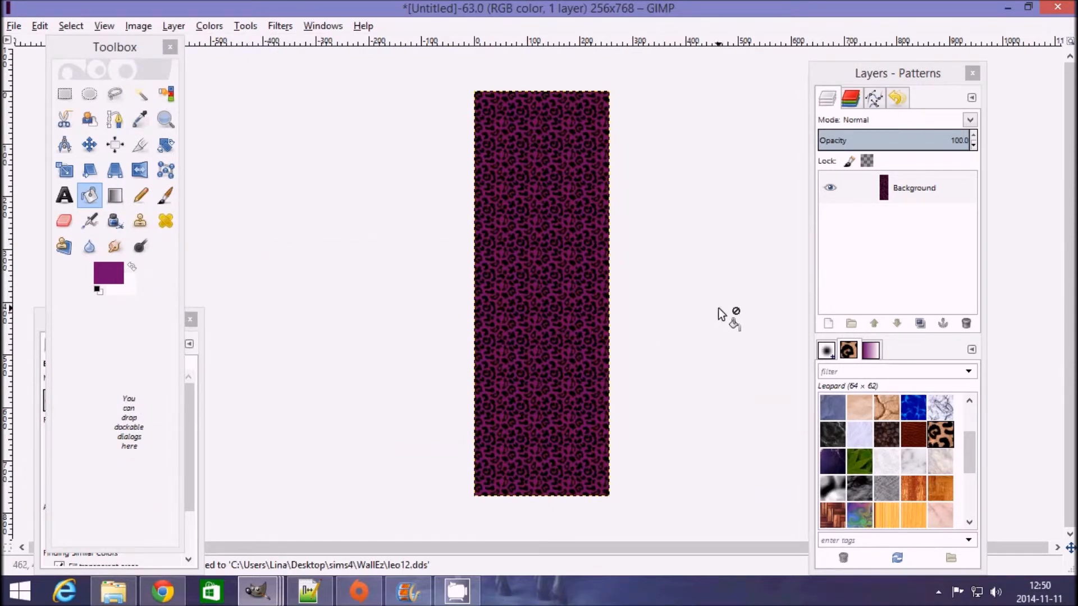
Step: Switch to the 256 × 1024 image, add a transparent layer named color and bucket-fill it with the purple foreground color
mouse_move(261, 600)
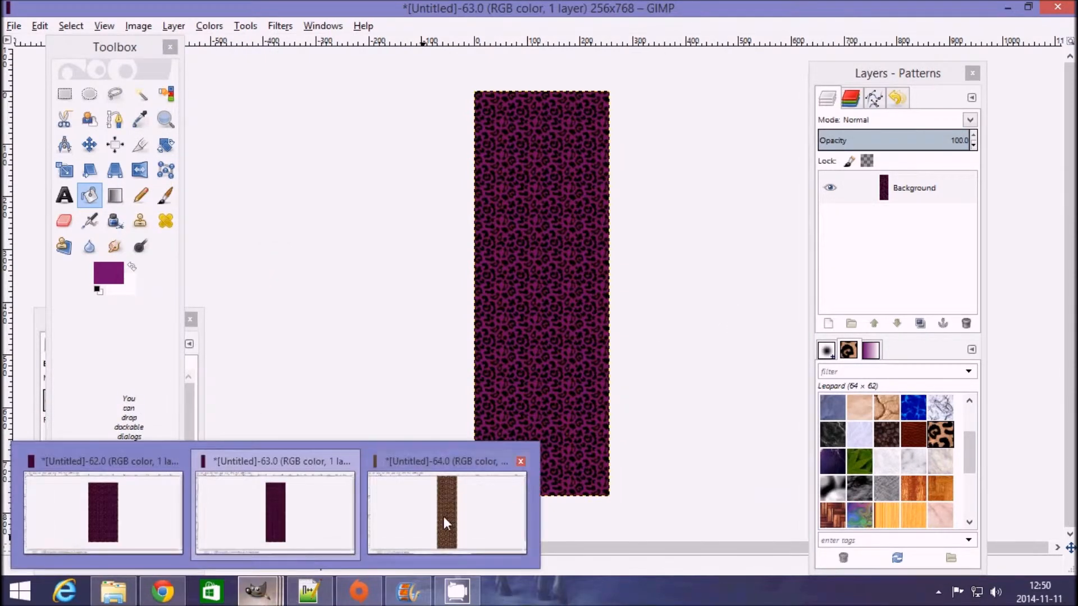
click(433, 500)
click(829, 324)
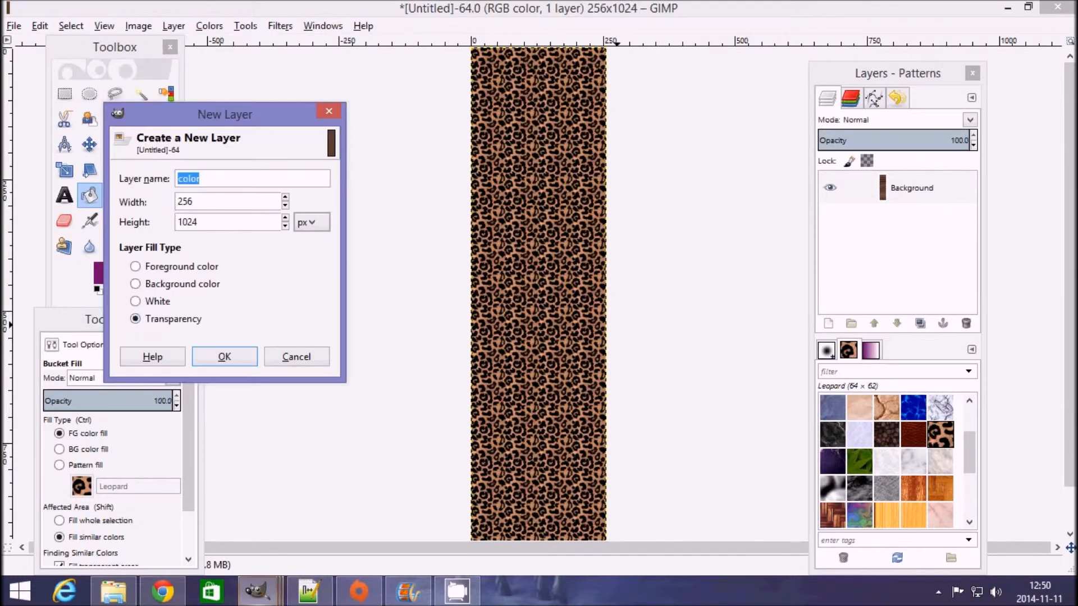
click(225, 360)
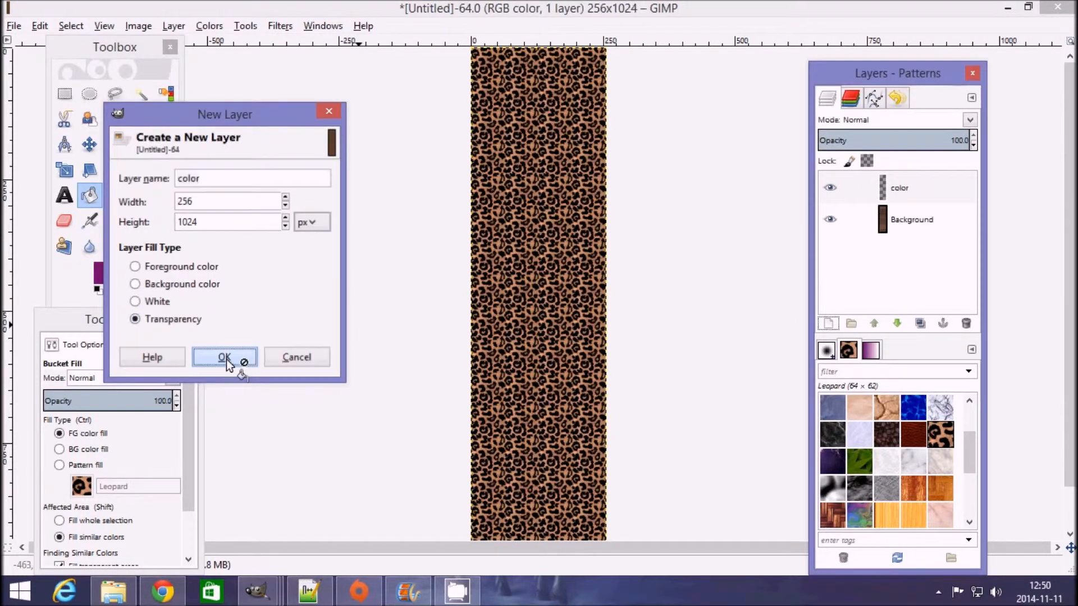
click(600, 320)
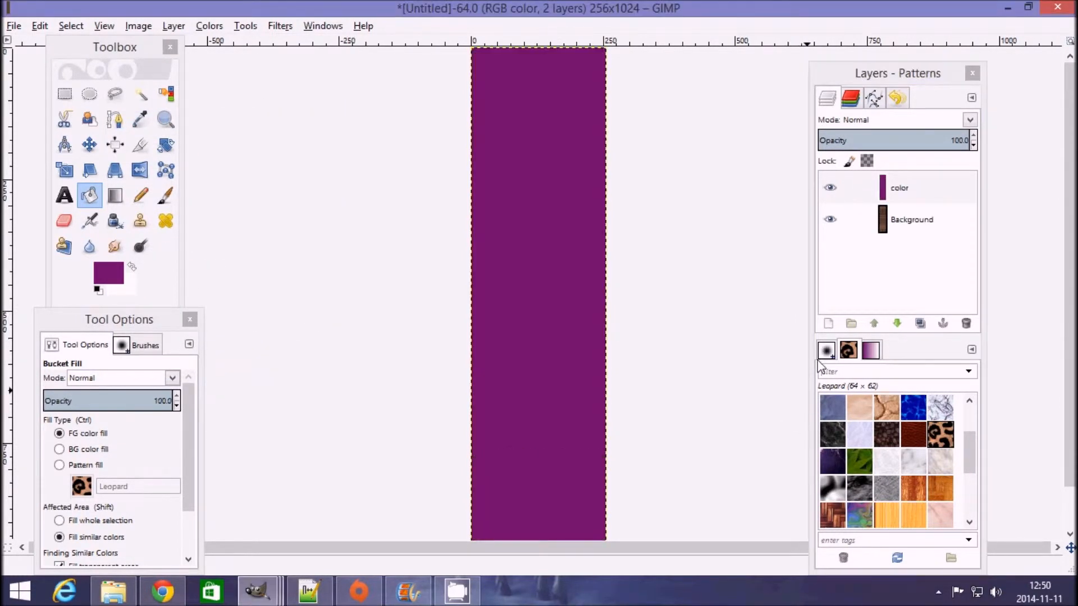
Step: Set the 256 × 1024 image's color layer to Darken only and merge the visible layers
click(970, 119)
click(883, 254)
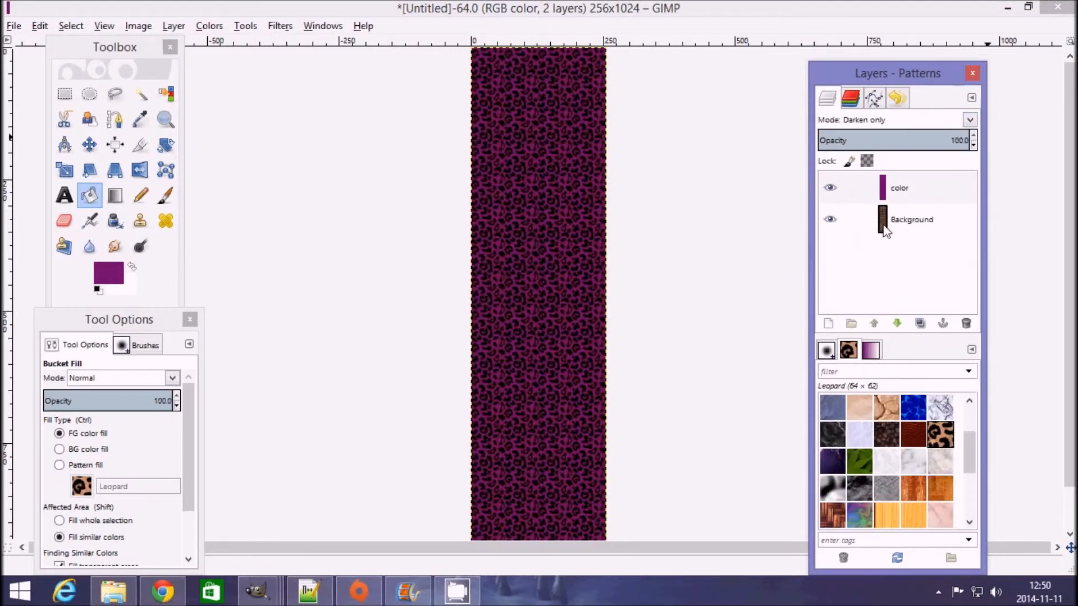
right_click(913, 197)
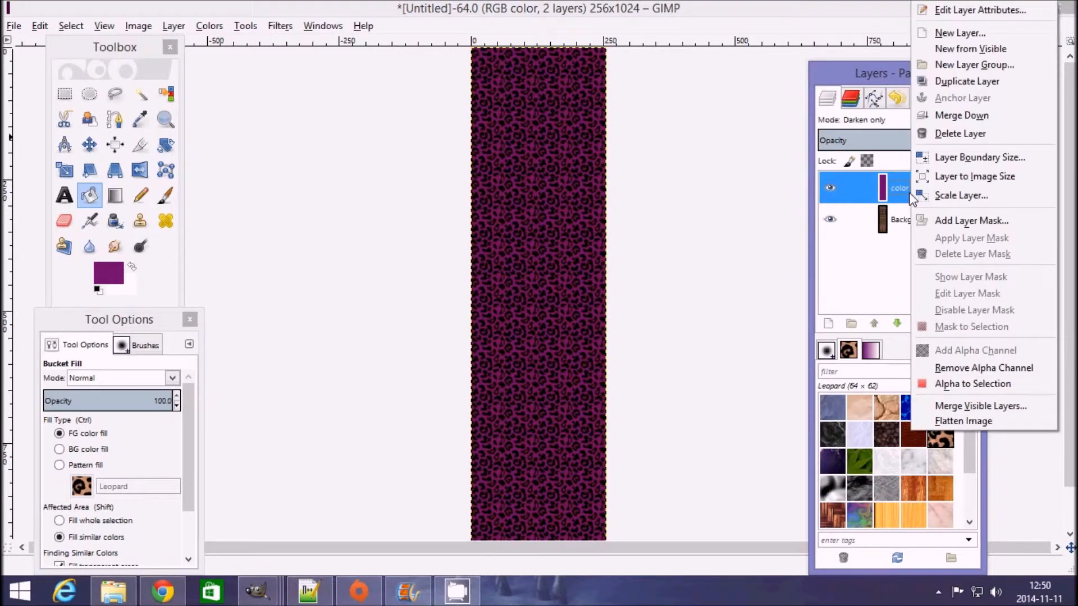
click(986, 407)
click(232, 339)
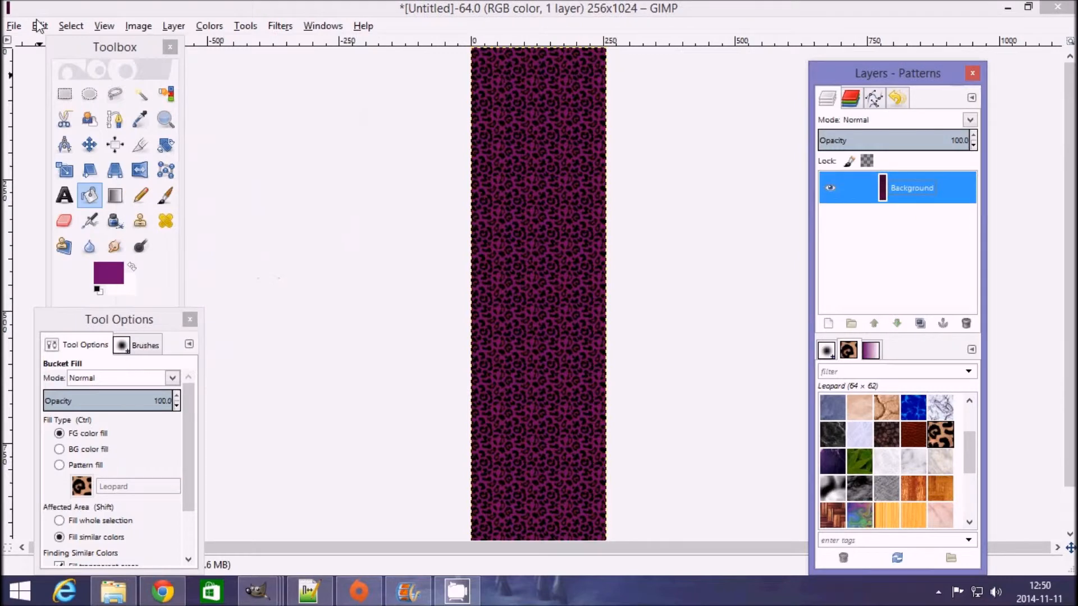
Step: Export the purple 256 × 1024 leopard image to the WallEz folder as leo13.dds with BC3 / DXT5 compression and generated mipmaps
click(17, 27)
click(48, 238)
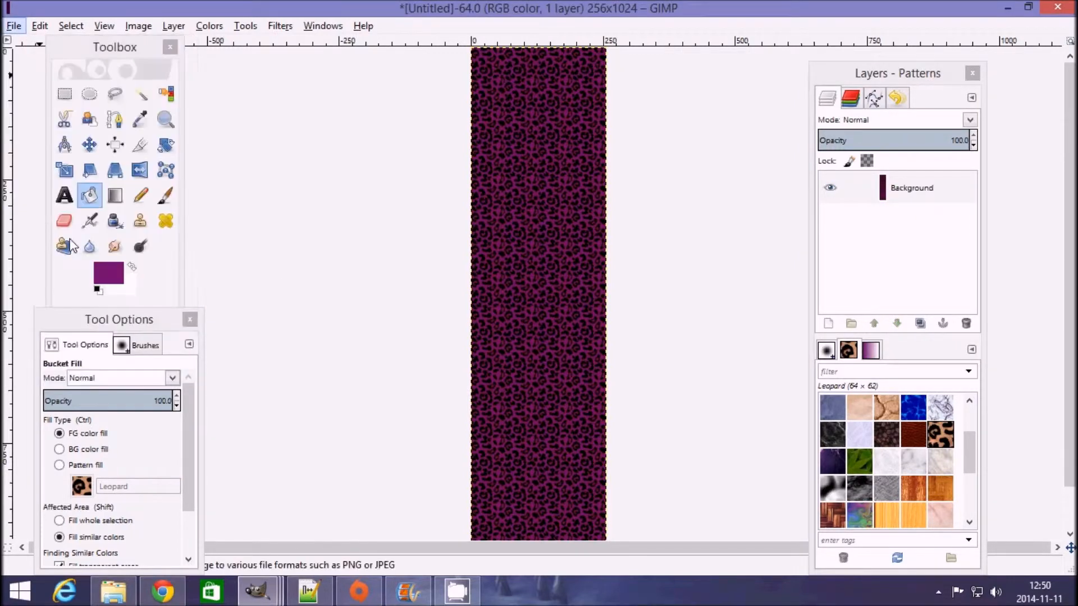
click(210, 73)
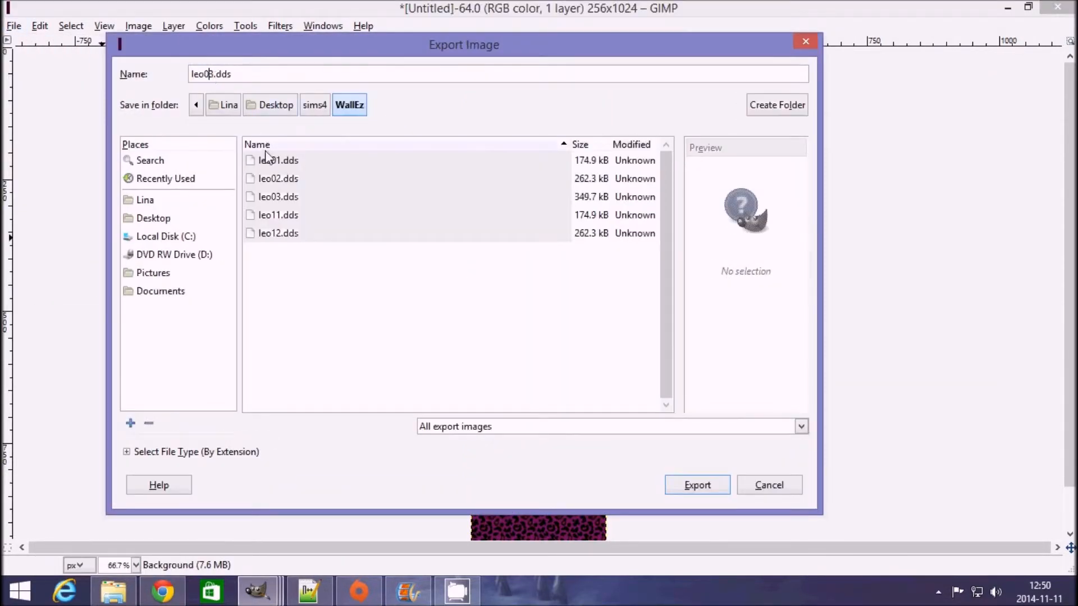
key(BackSpace)
text(1)
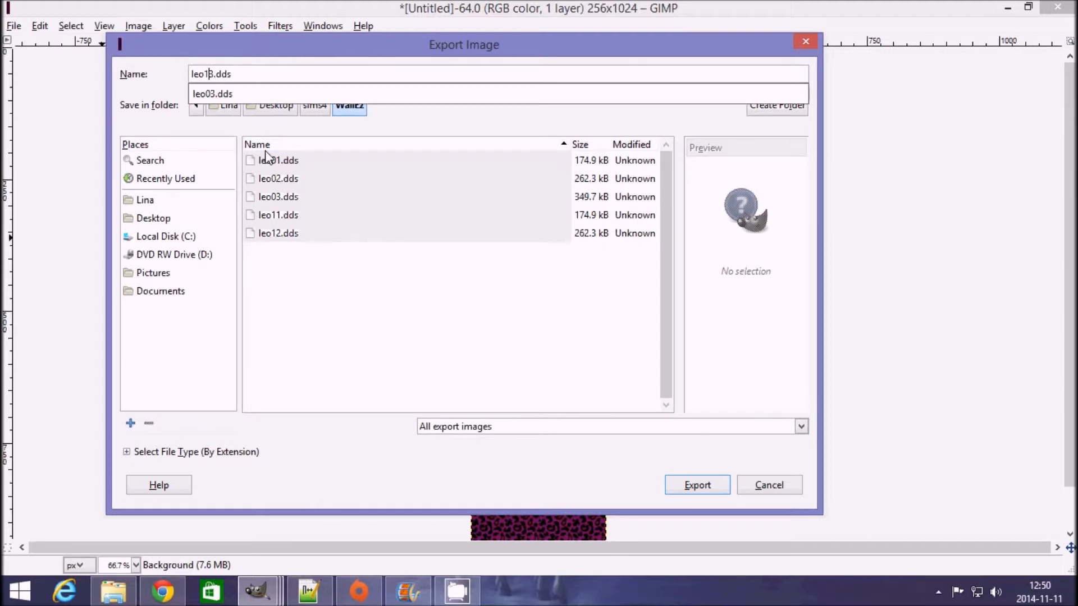
key(Return)
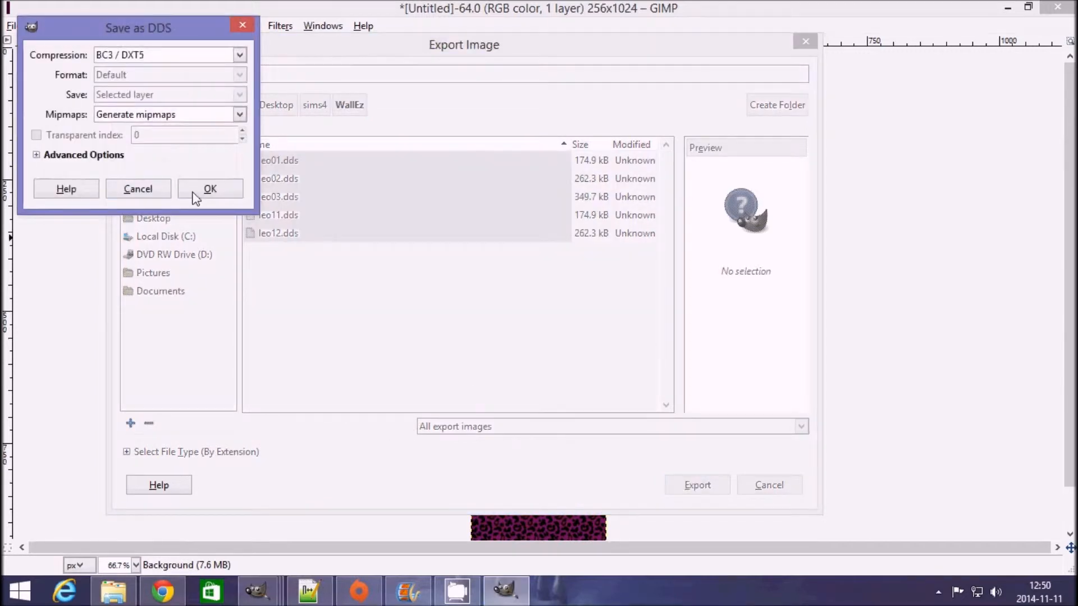
click(193, 192)
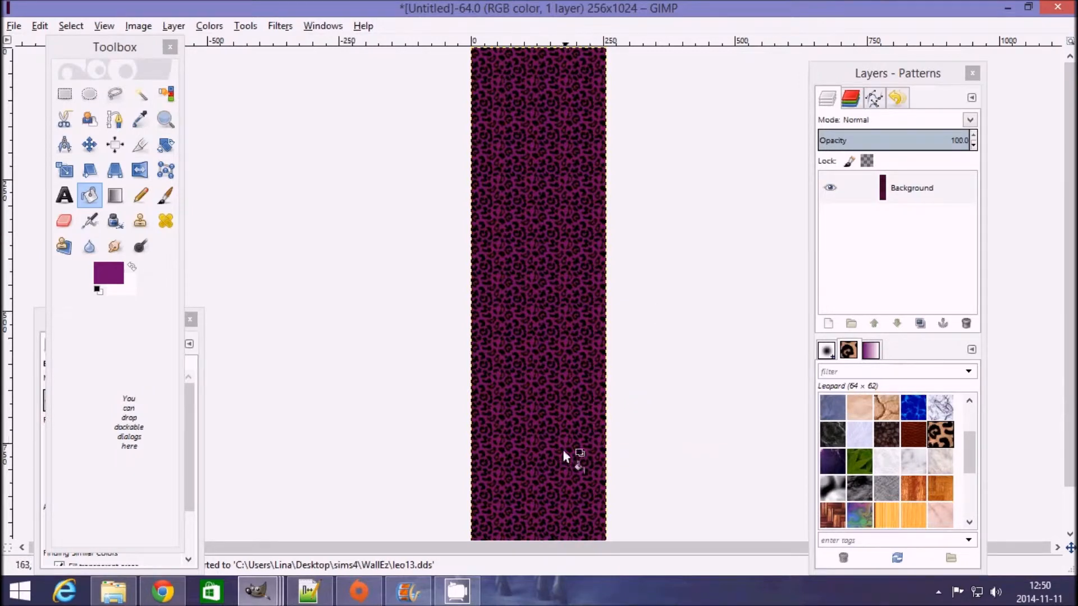
Step: Check the exported textures in the WallEz folder, then set Grund.txt's package creator to TwiceLoved and filename to LeoWallpaper in Notepad++
click(121, 598)
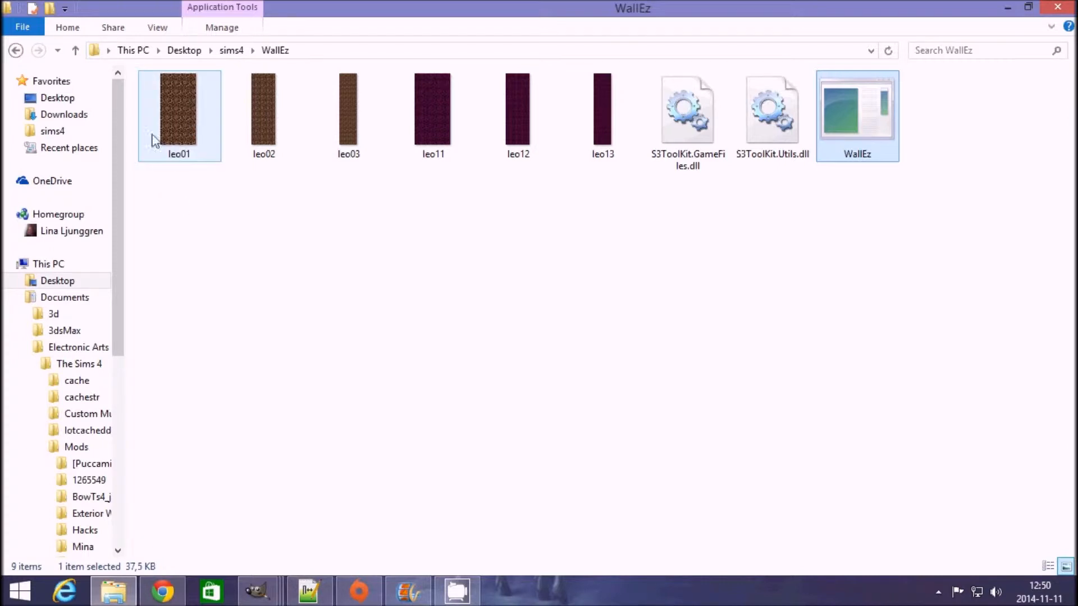
mouse_move(192, 164)
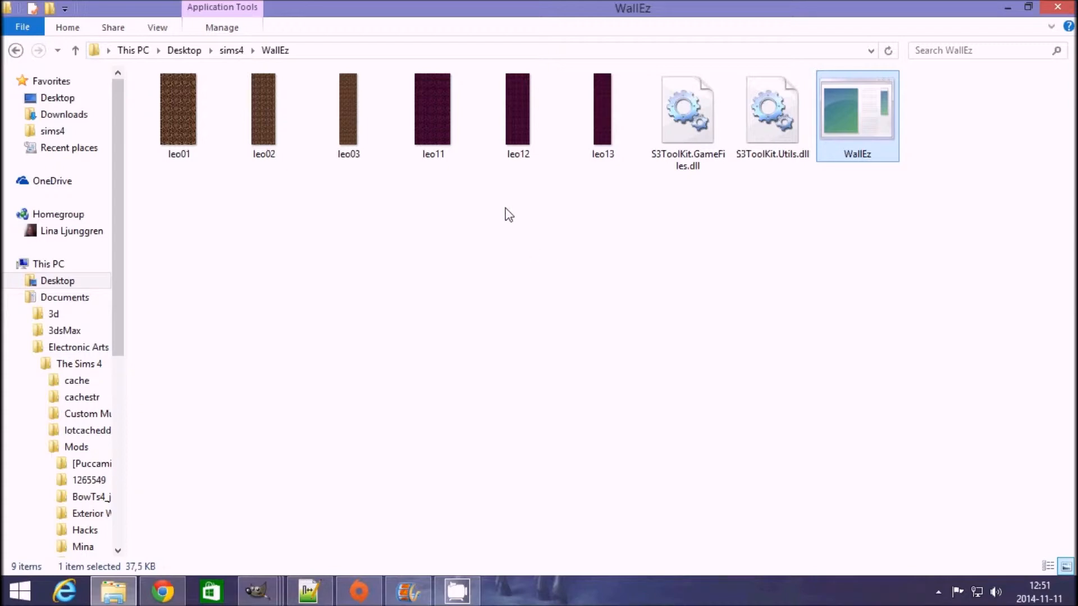
click(309, 600)
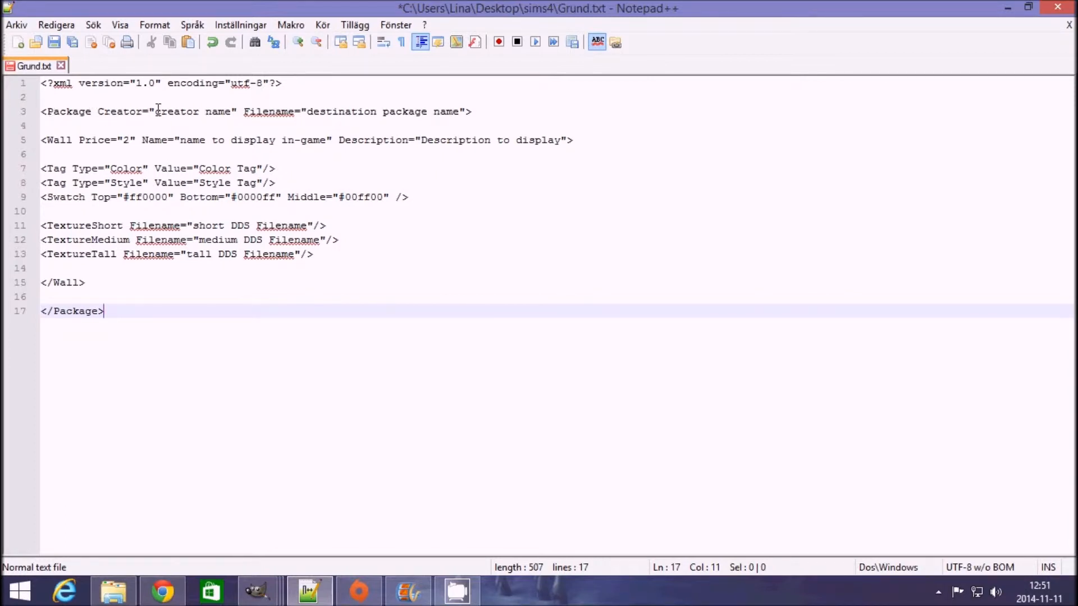
drag(231, 112, 155, 111)
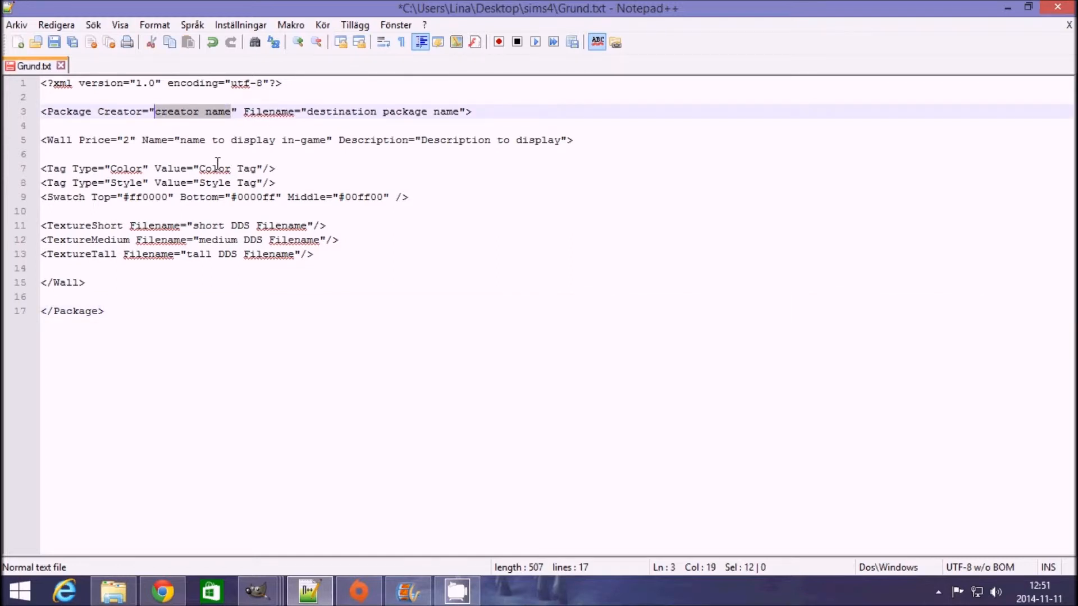
text(TwiceLoved)
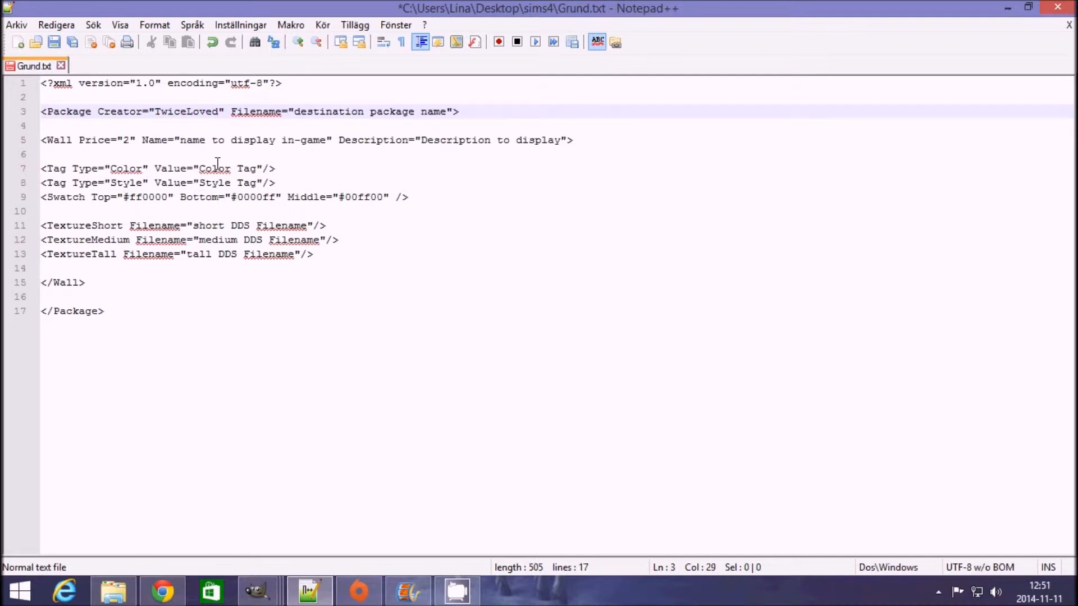
click(445, 112)
drag(445, 112, 294, 112)
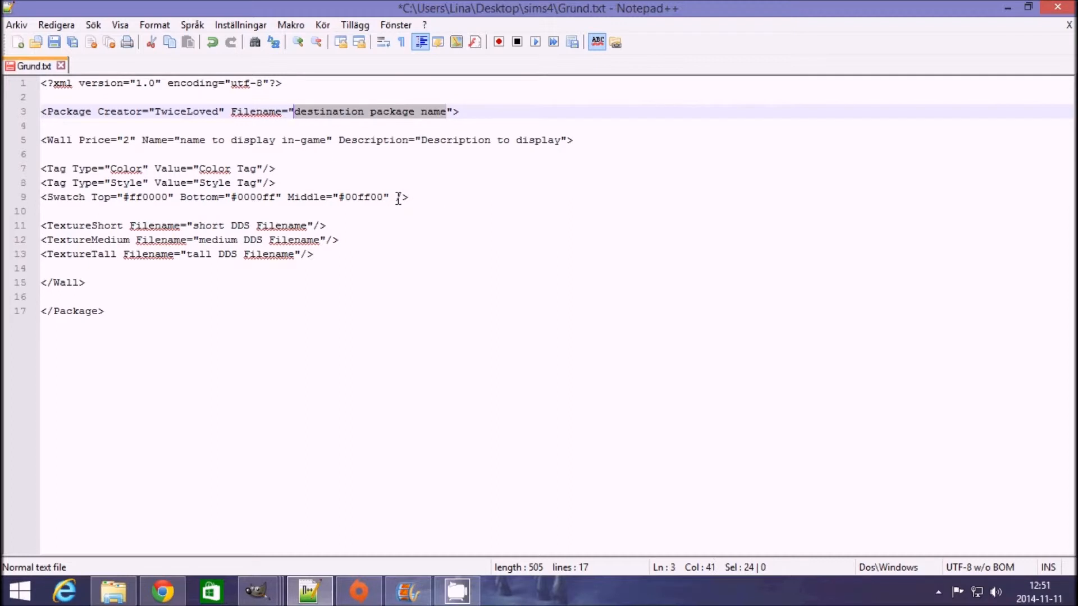
text(Leo)
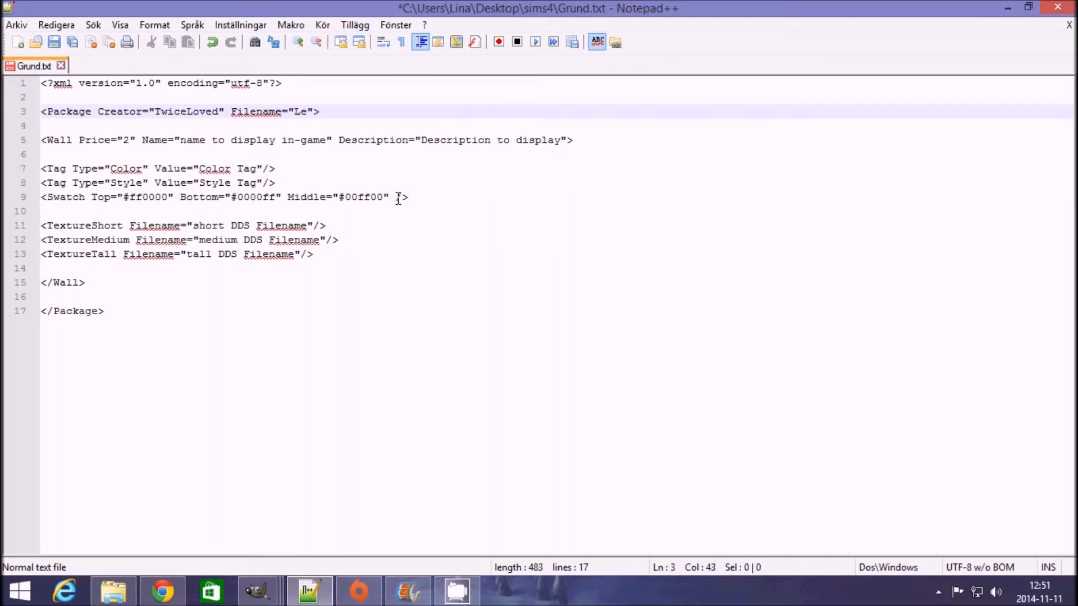
text(Wallpaper)
Step: Replace the wall's in-game display name placeholder with Leowallpaper
drag(327, 140, 180, 140)
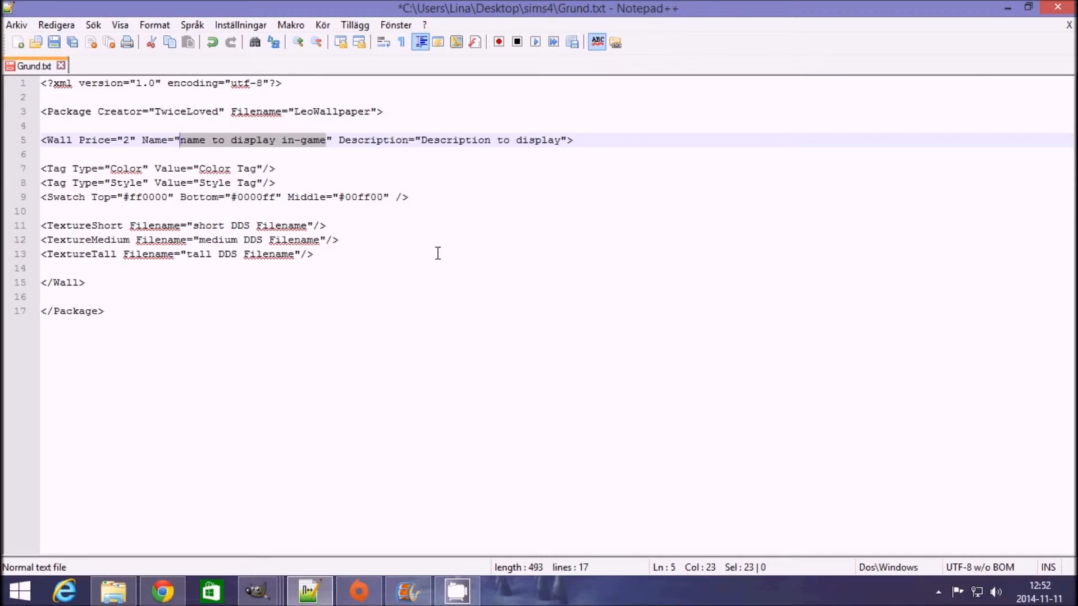
text(Leo)
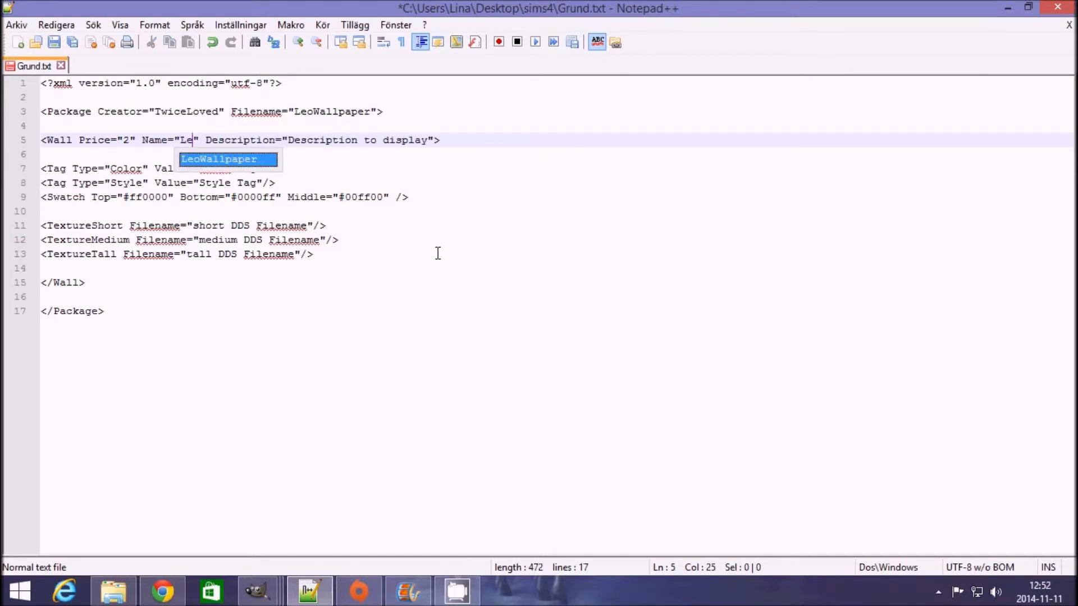
text(wallpa)
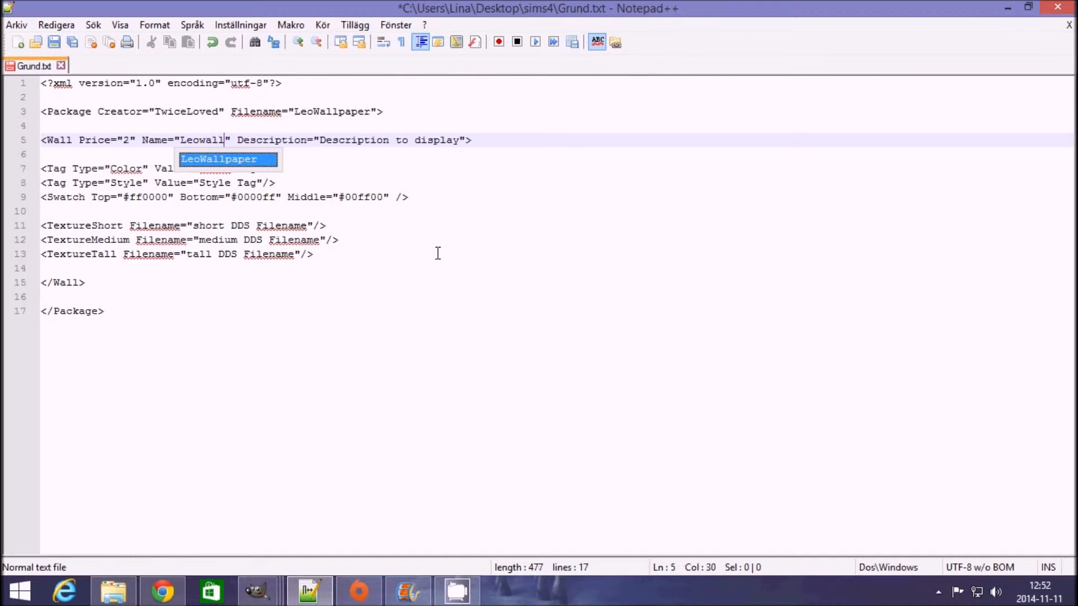
text(per)
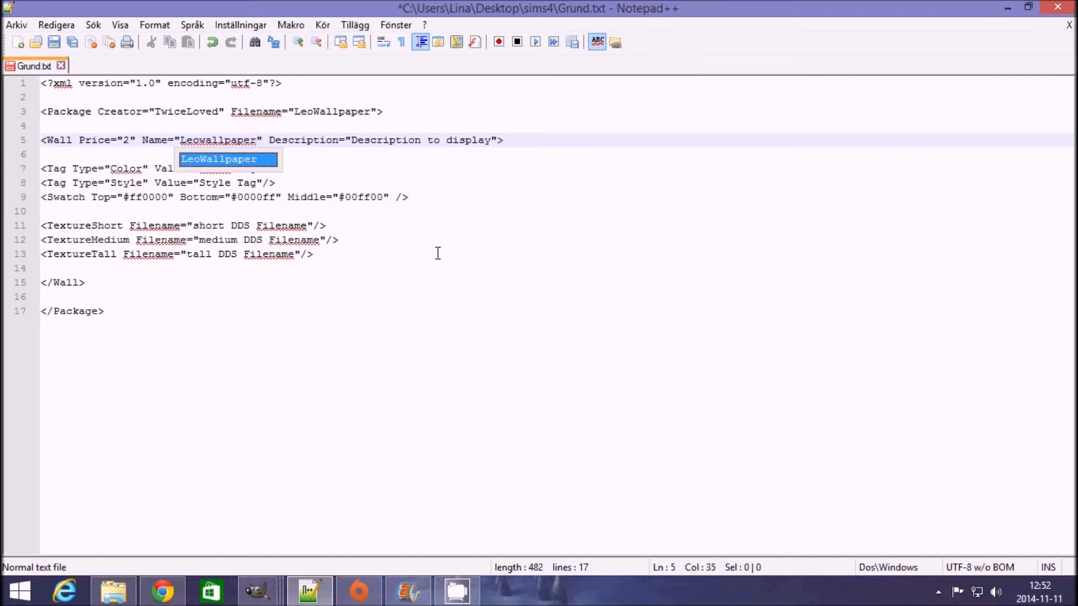
Step: Replace the wall's description placeholder with "Animal printed wallpaper"
click(352, 141)
drag(352, 140, 492, 141)
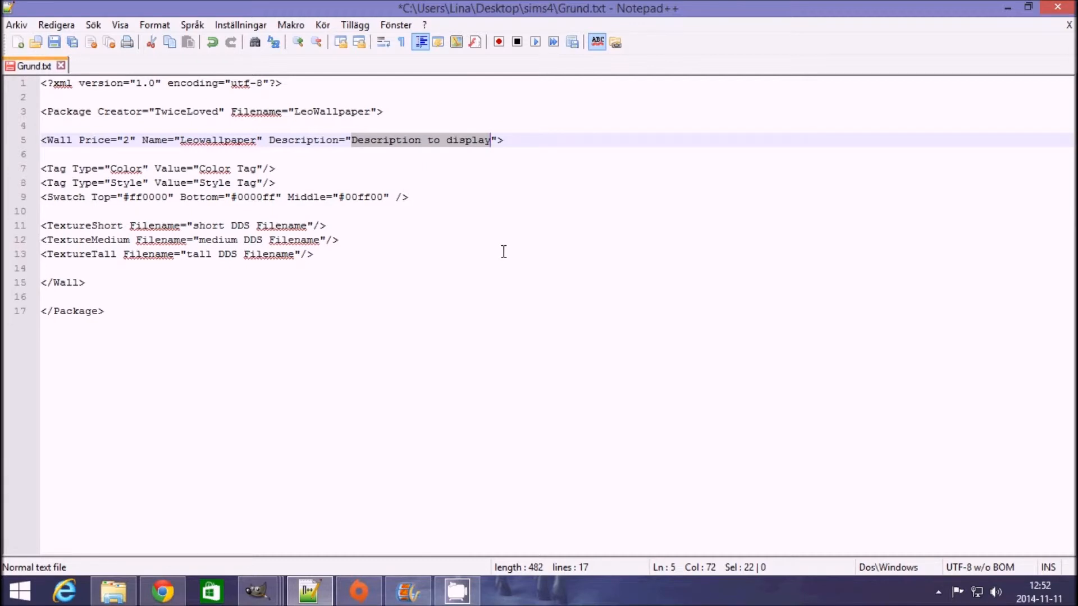
text(Animalprinted)
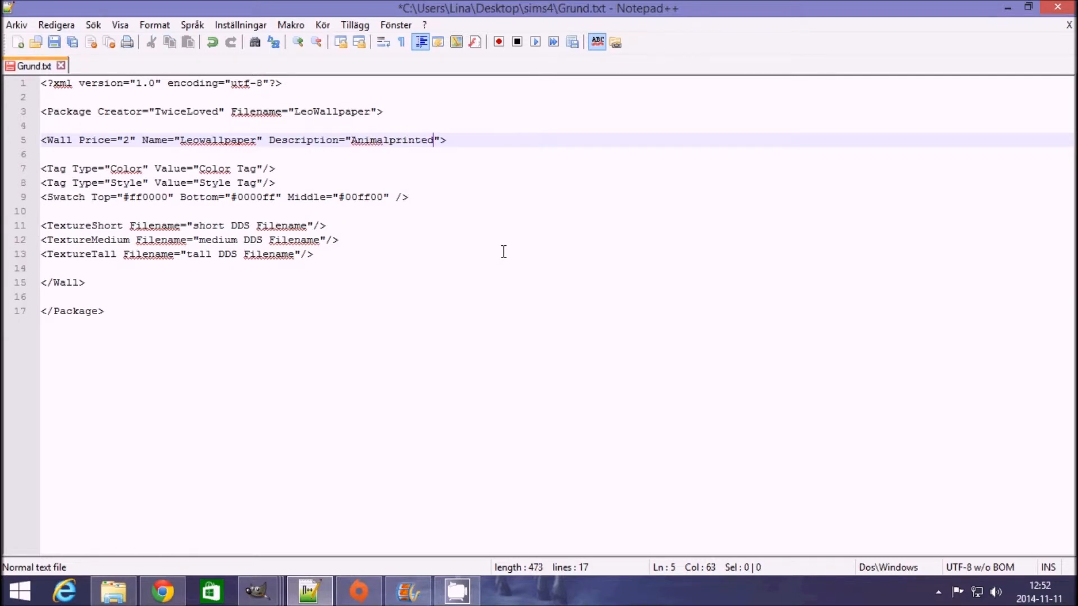
text( wallpaper)
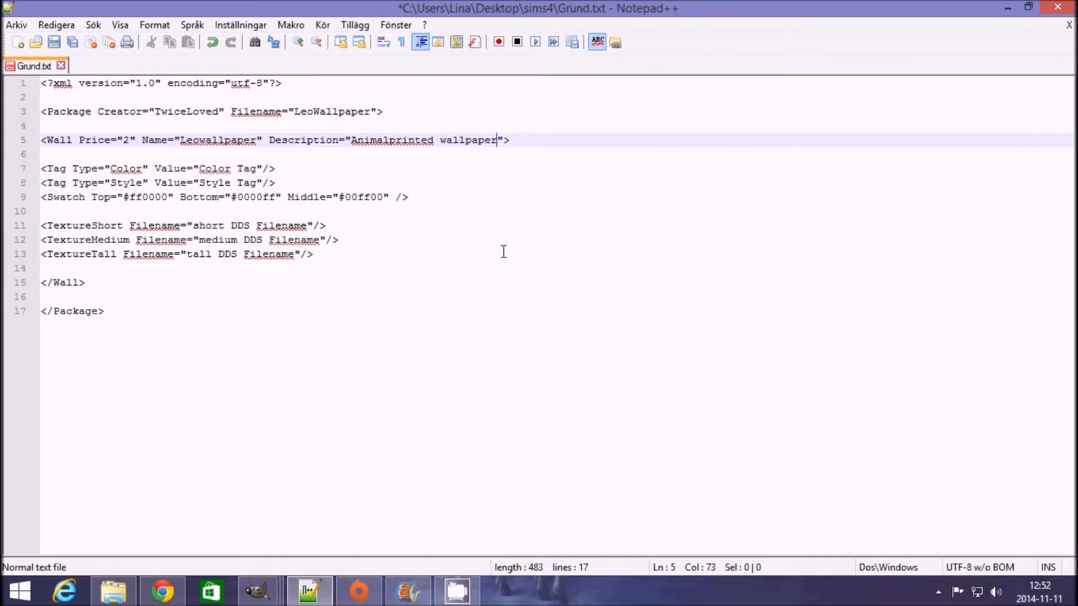
key(Left)
key(Left)
key(Left)
key(Left)
key(Left)
key(Left)
key(Left)
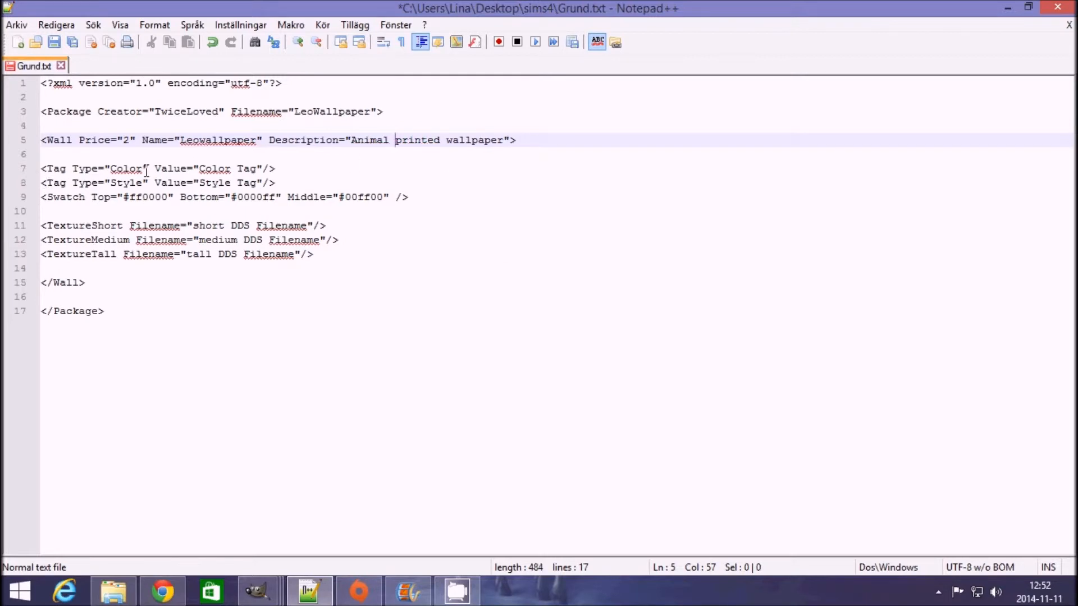
Step: Set the Color tag's value to Orange and the Style tag's value to Wallpaper
drag(257, 169, 202, 170)
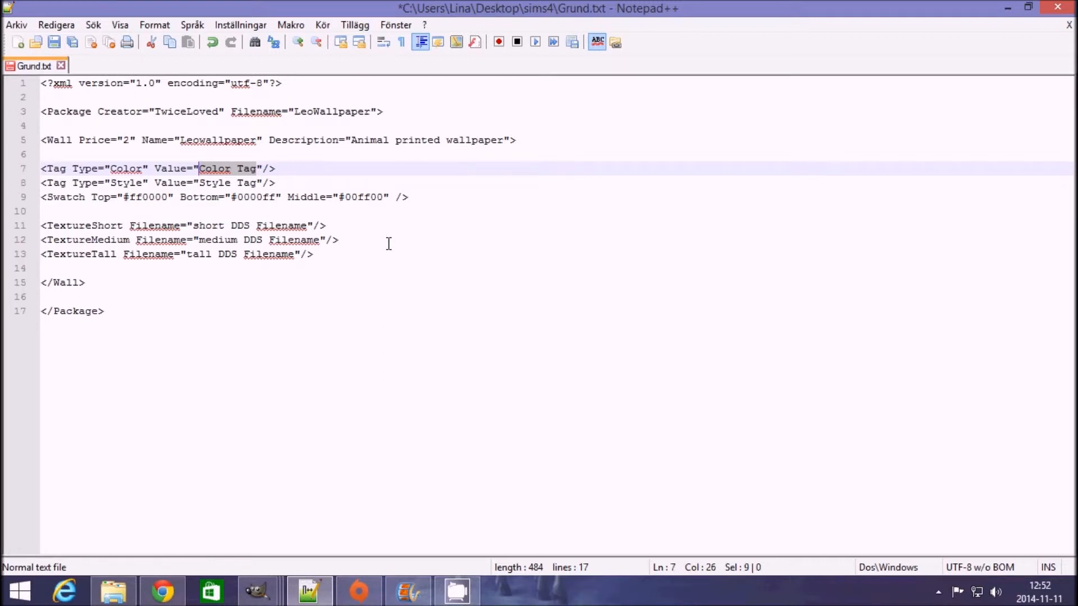
text(Orange)
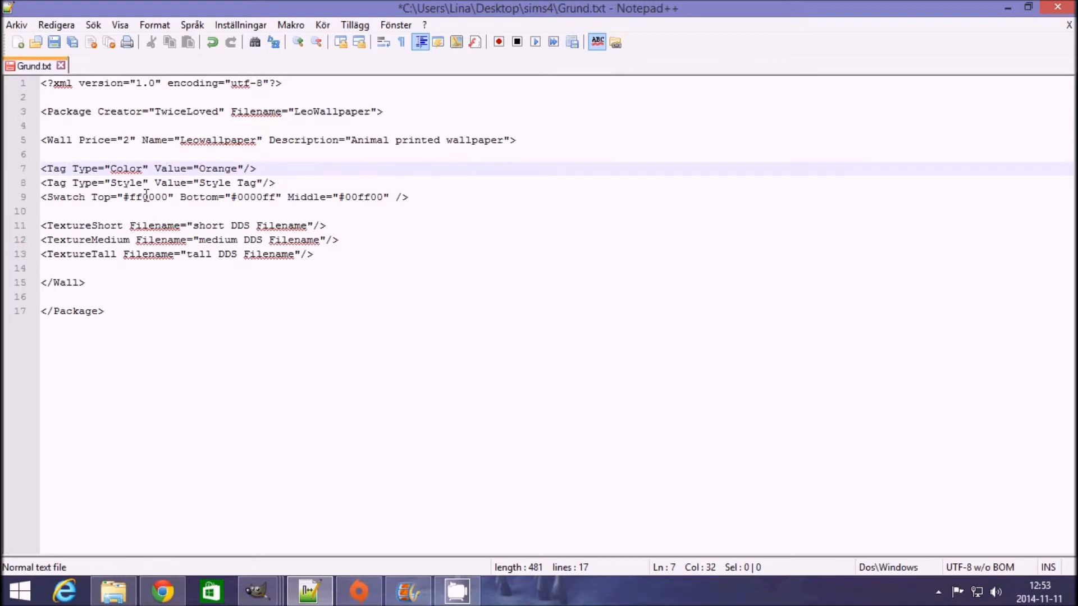
drag(260, 187, 201, 189)
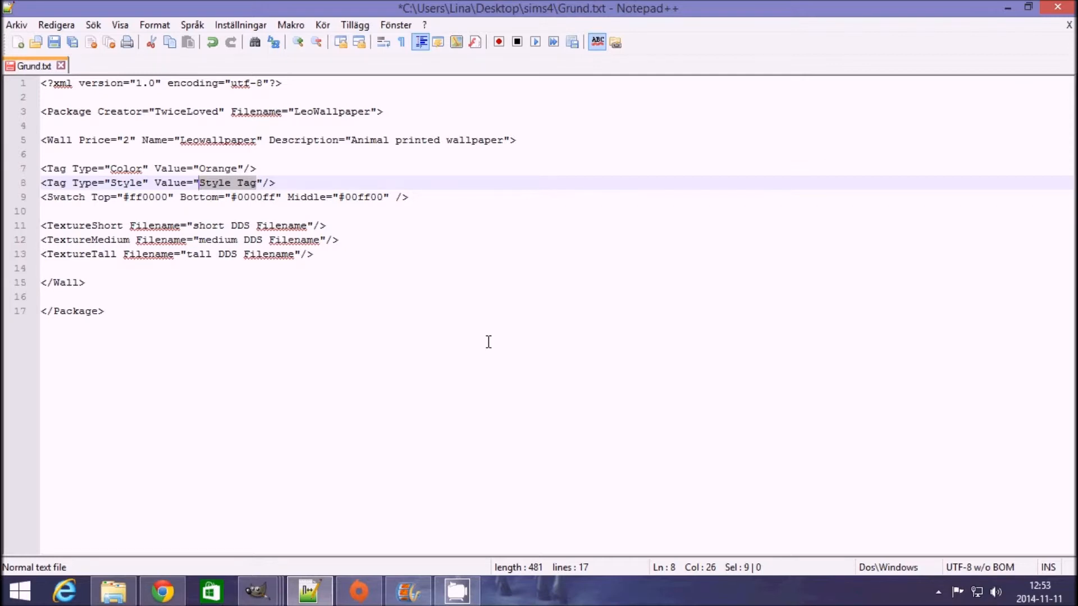
text(Wall)
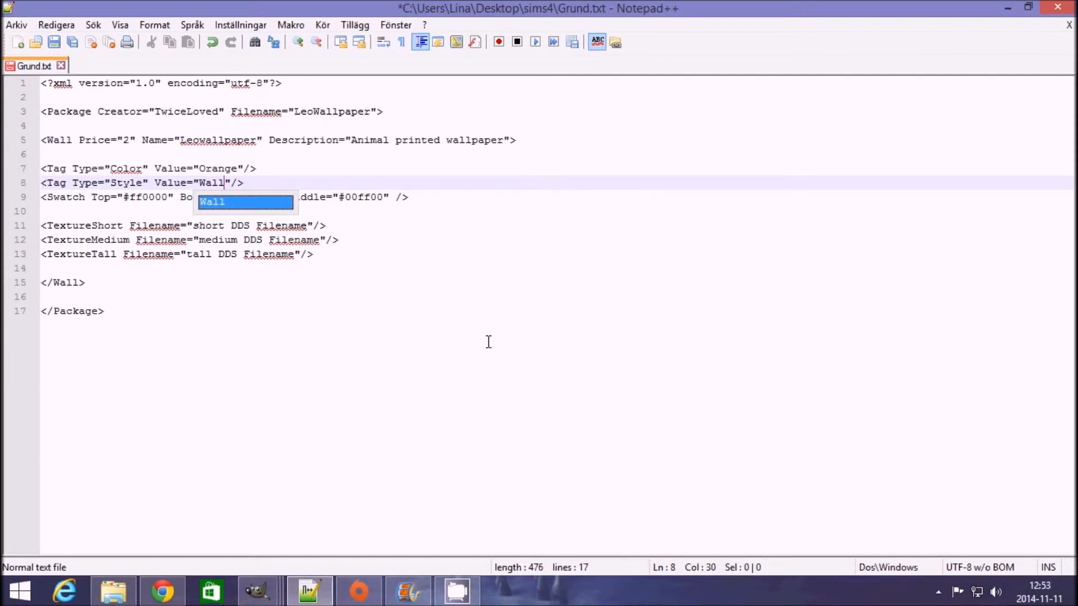
text(paper)
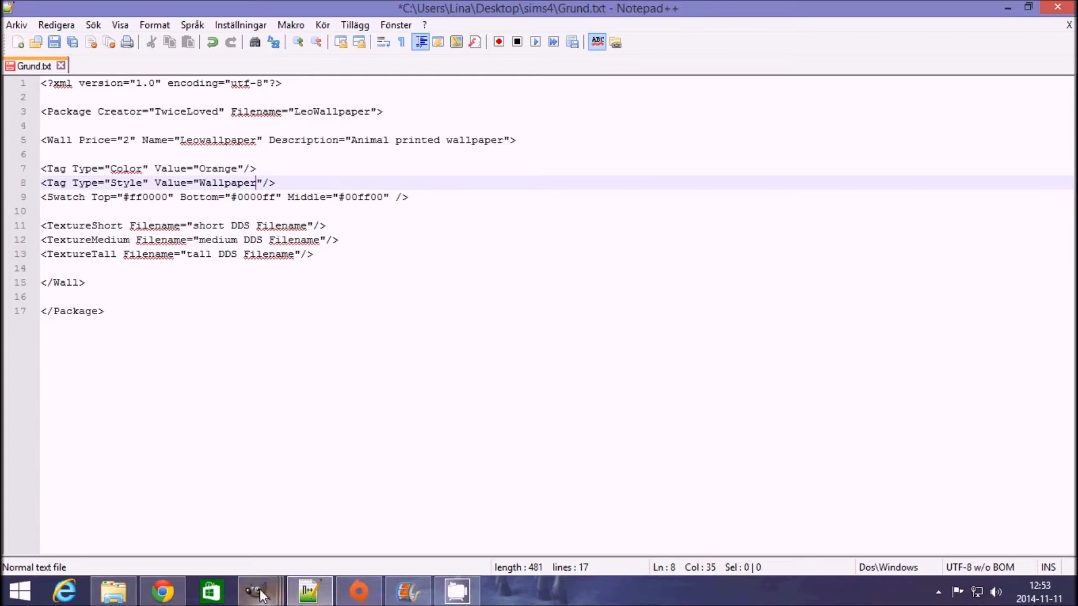
Step: Switch to the 256 × 512 image in GIMP, undo its layer merge and delete the purple color layer
mouse_move(257, 595)
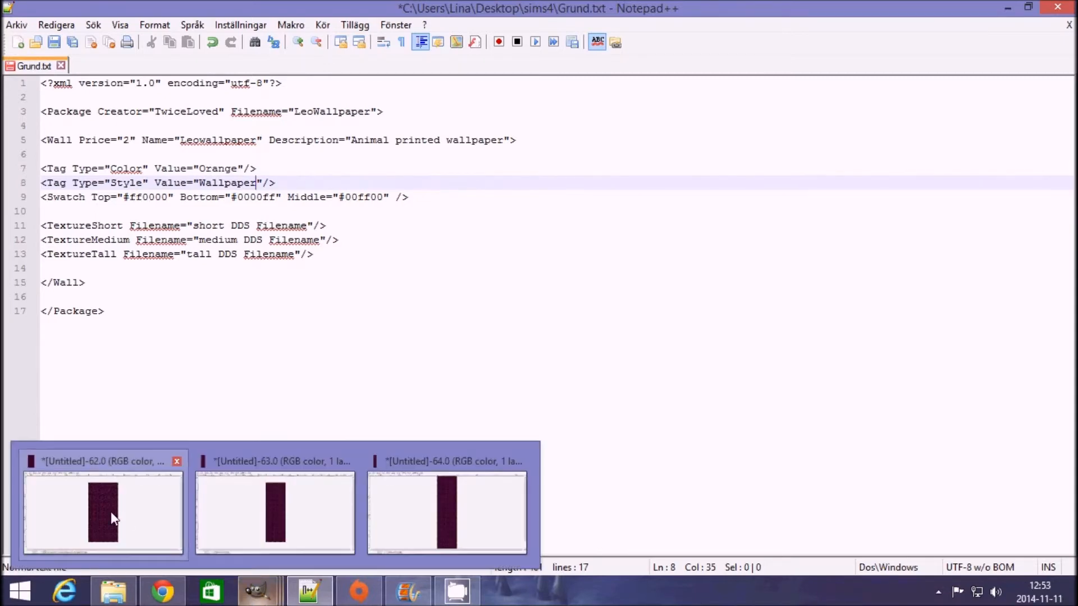
click(110, 511)
key(ctrl)
key(ctrl+z)
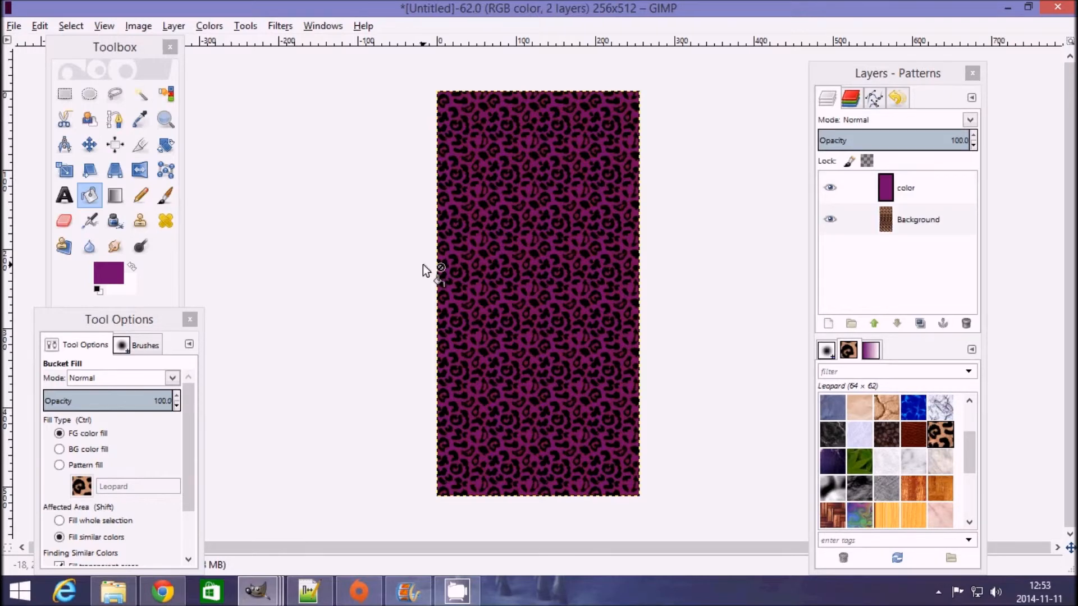
click(945, 193)
click(966, 324)
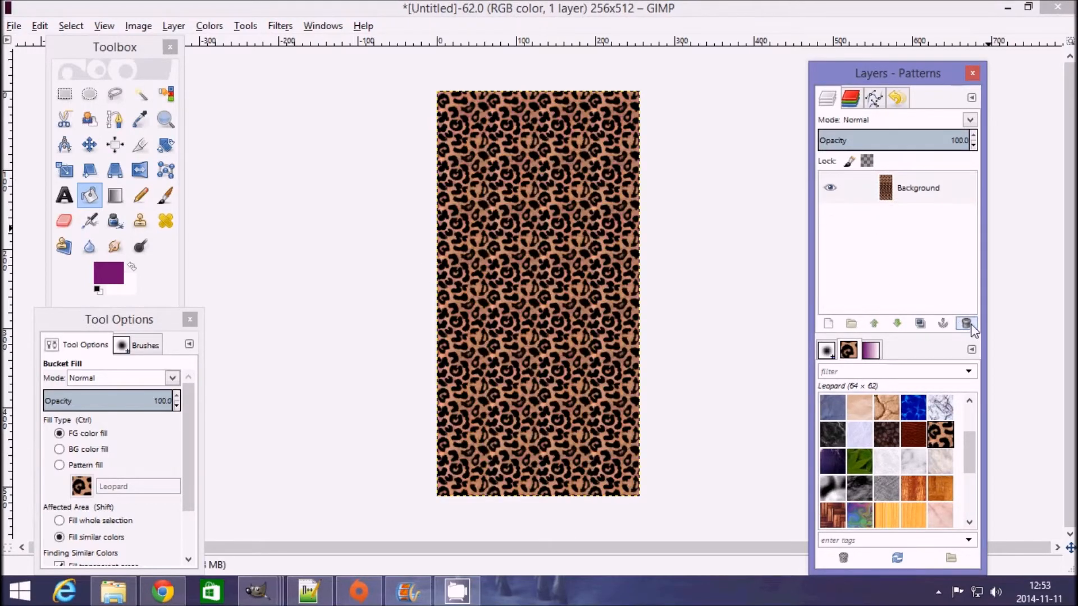
Step: Pick a brown from the leopard pattern as the foreground color and copy its HTML notation a26d5a
click(145, 120)
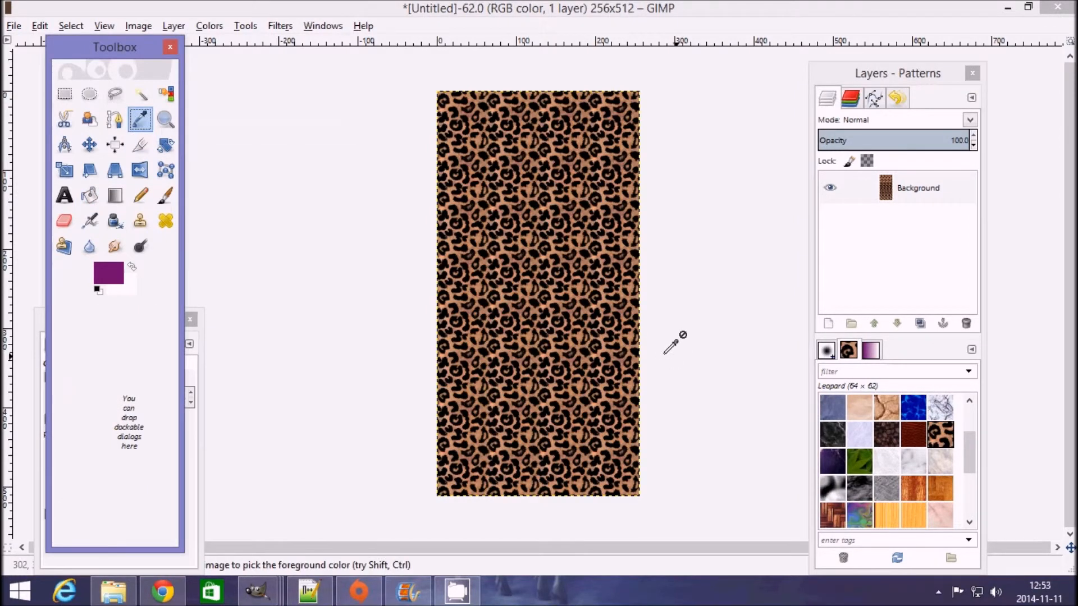
click(521, 164)
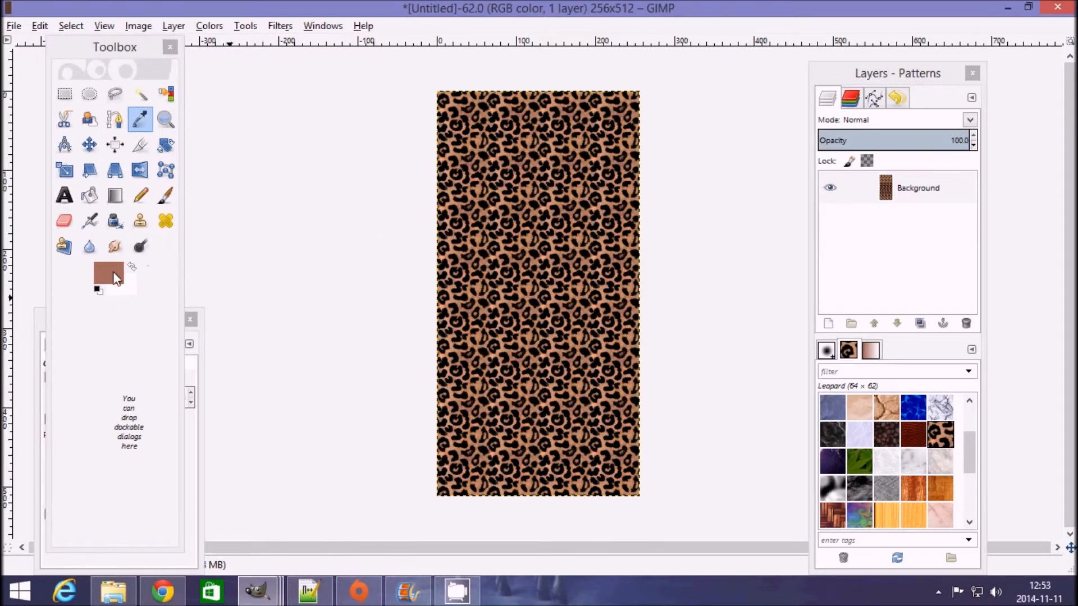
click(109, 275)
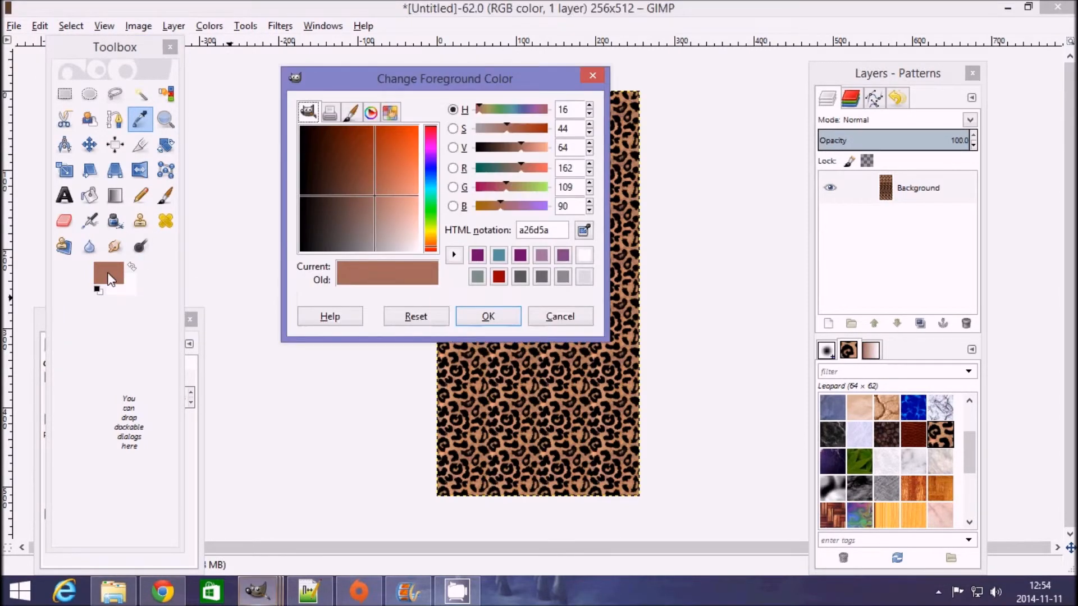
drag(568, 229, 515, 231)
key(ctrl+c)
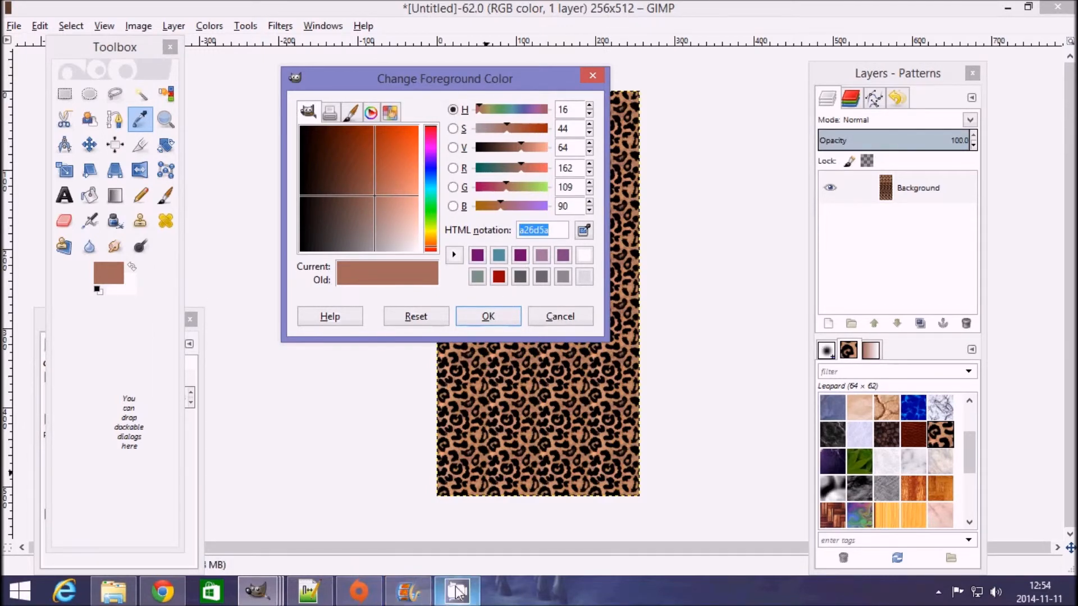
Step: Switch to Notepad++ and set the swatch's Top and Bottom colors to #a26d5a
click(309, 591)
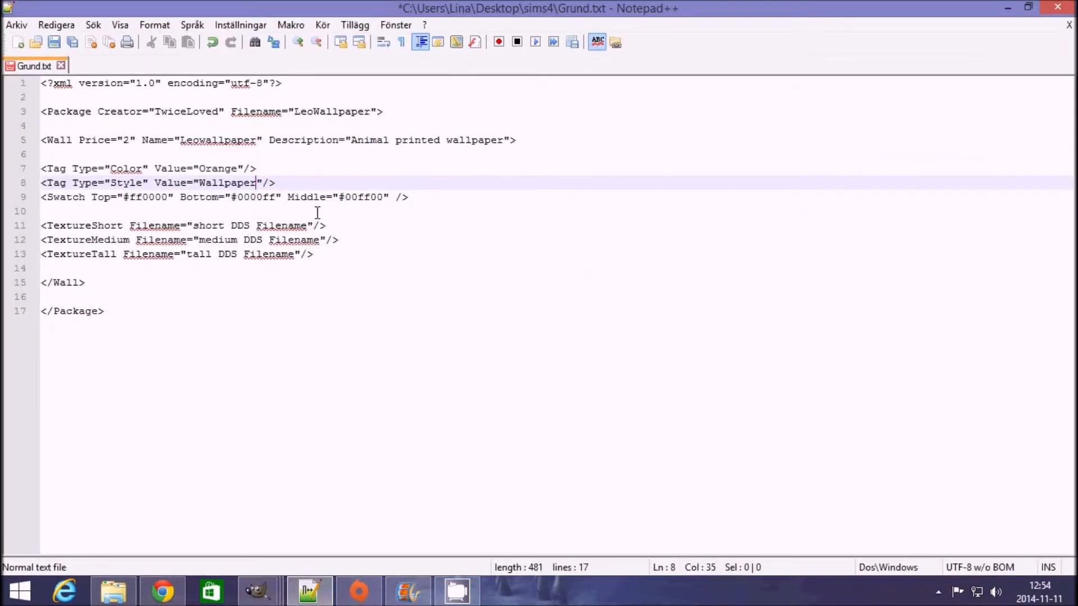
drag(167, 197, 130, 198)
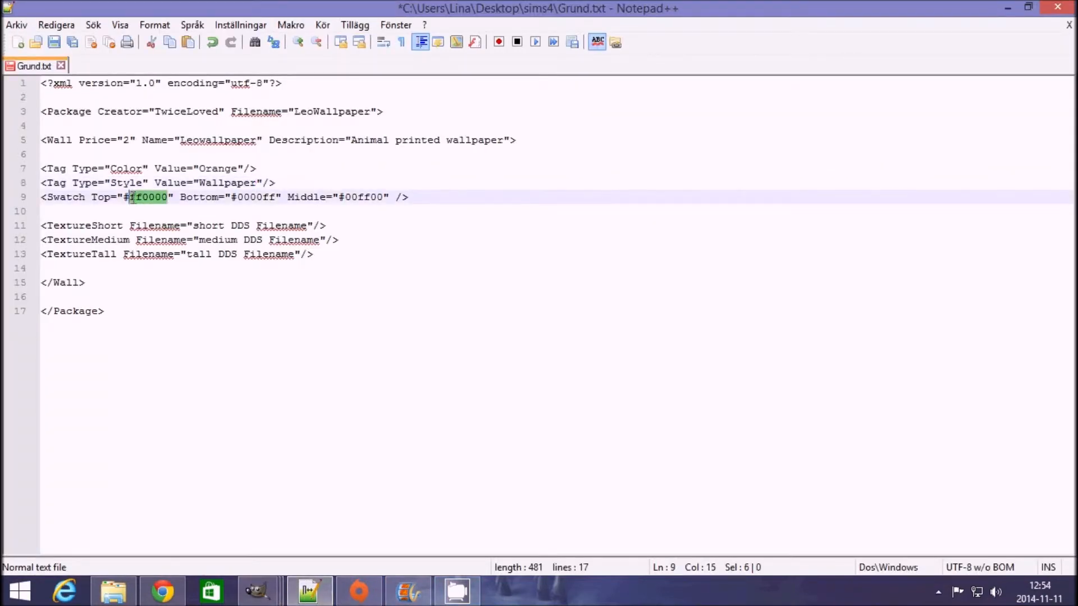
key(ctrl+v)
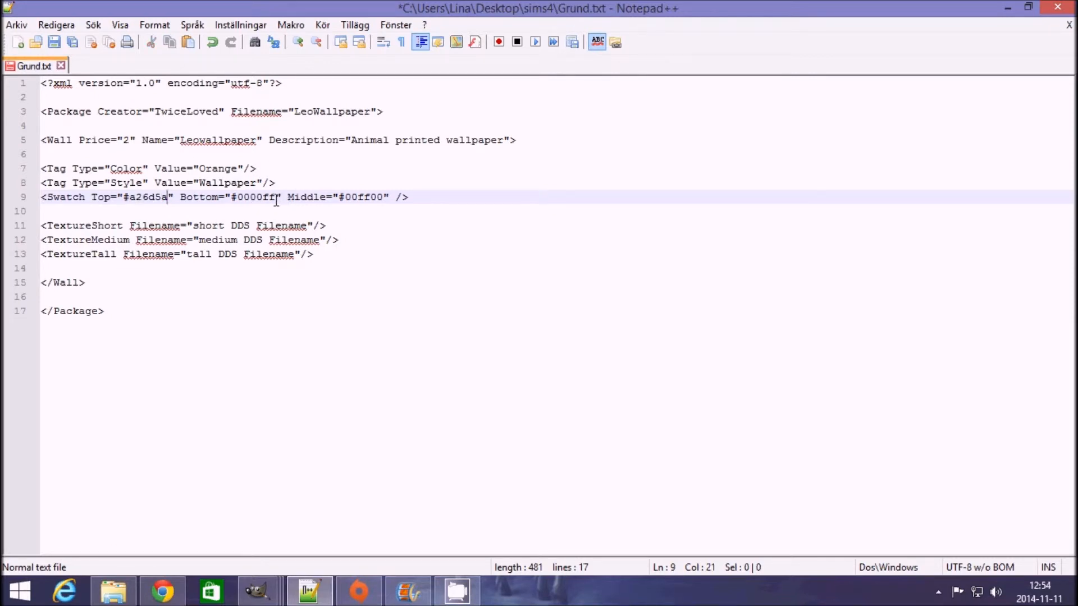
drag(277, 200, 237, 202)
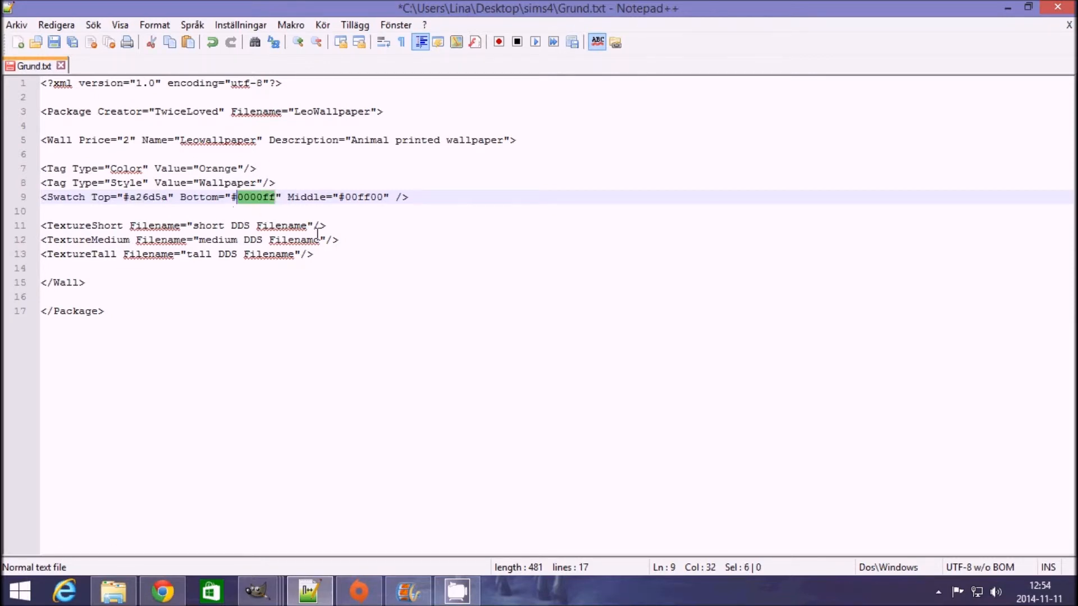
key(ctrl+v)
Step: Set the swatch's Middle color to #000000
drag(384, 198, 345, 198)
click(365, 198)
key(BackSpace)
key(BackSpace)
text(00)
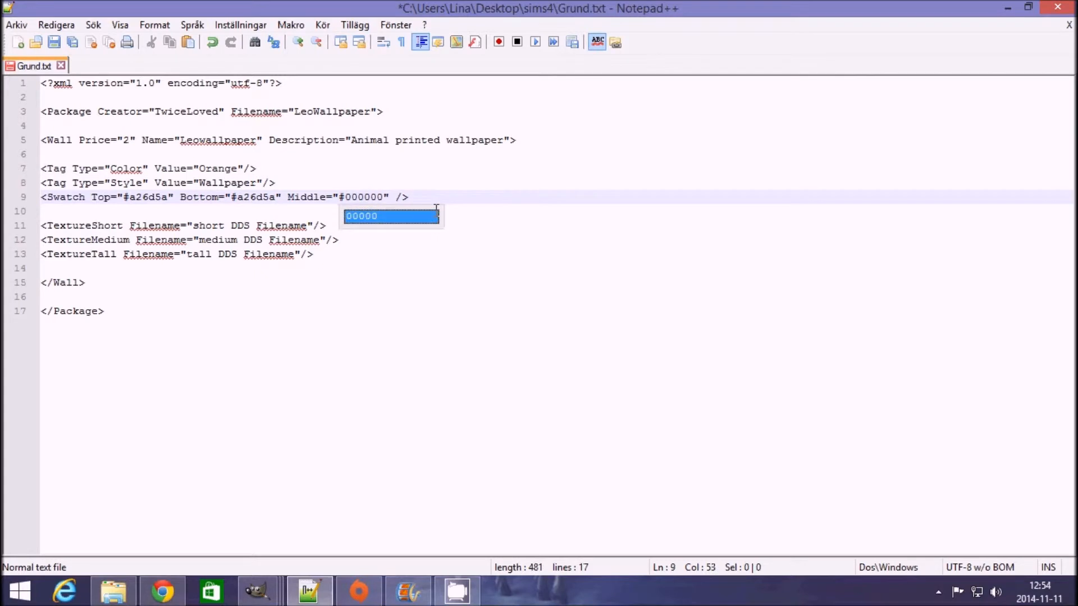
Step: Replace the TextureShort filename placeholder with leo01.dds
click(308, 227)
drag(308, 227, 192, 227)
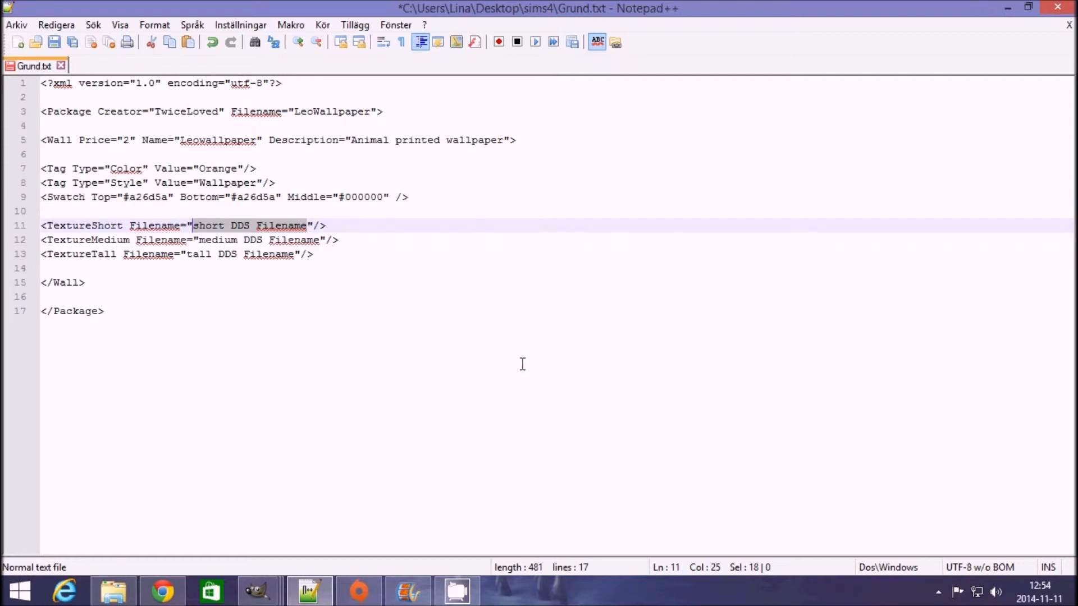
text(leo)
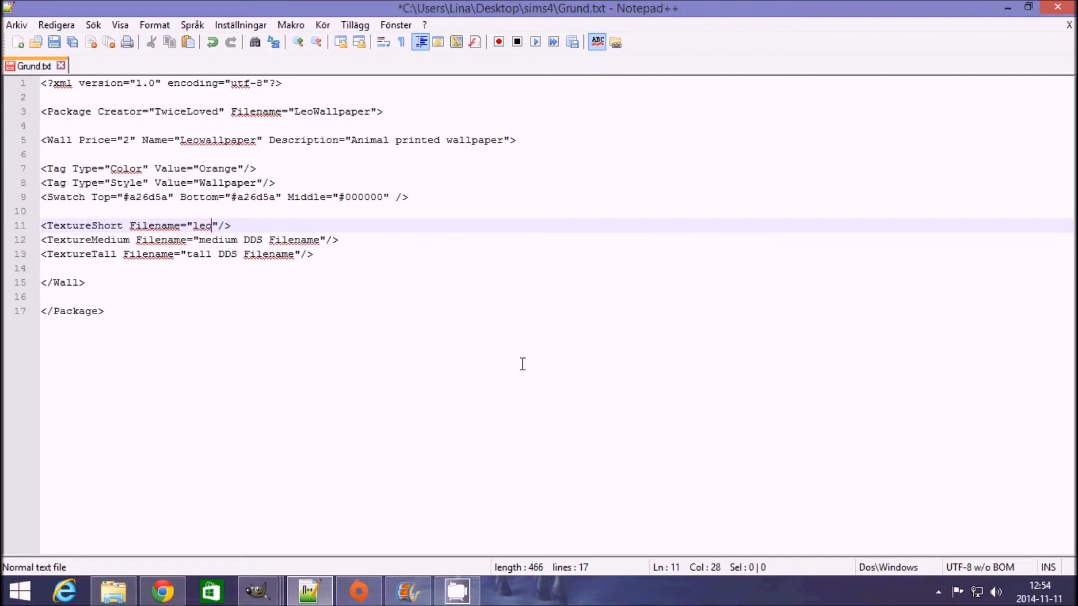
text(01.dds)
Step: Replace the TextureMedium filename placeholder with leo02.dds
drag(319, 240, 200, 245)
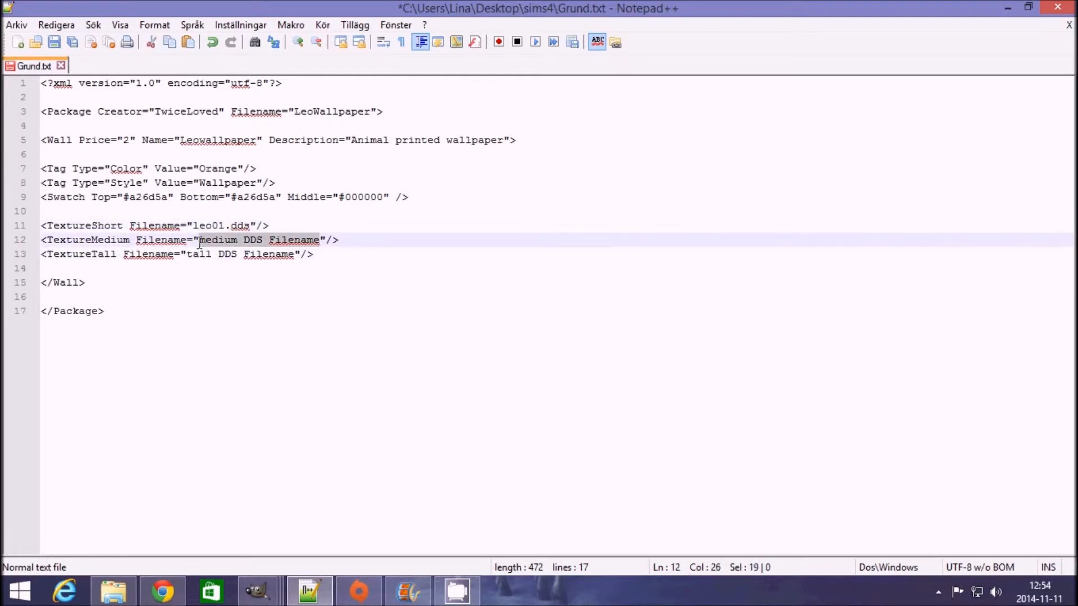
text(leo)
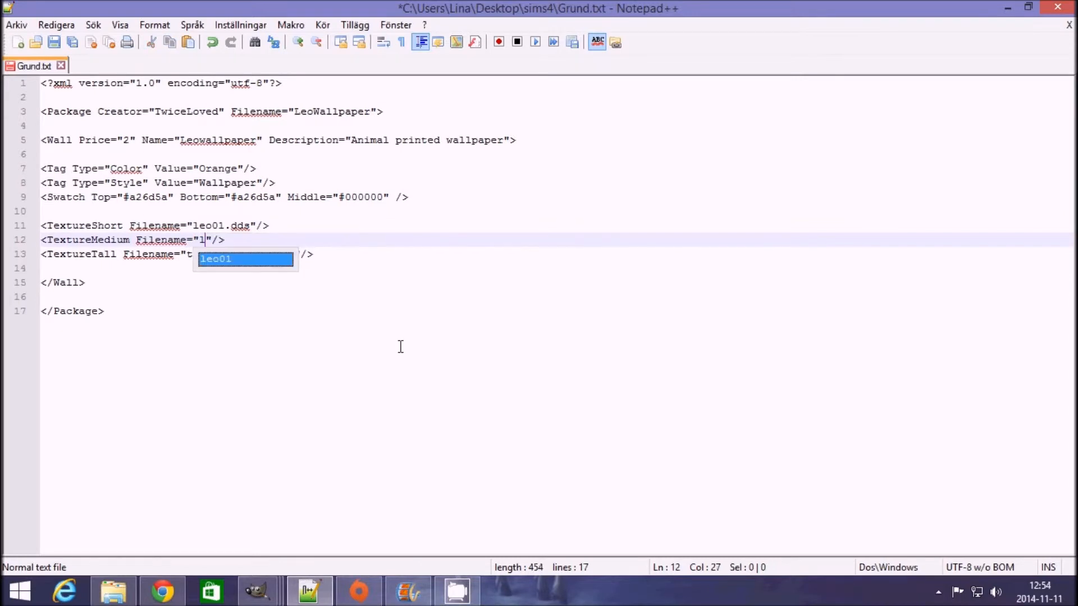
text(02.dds)
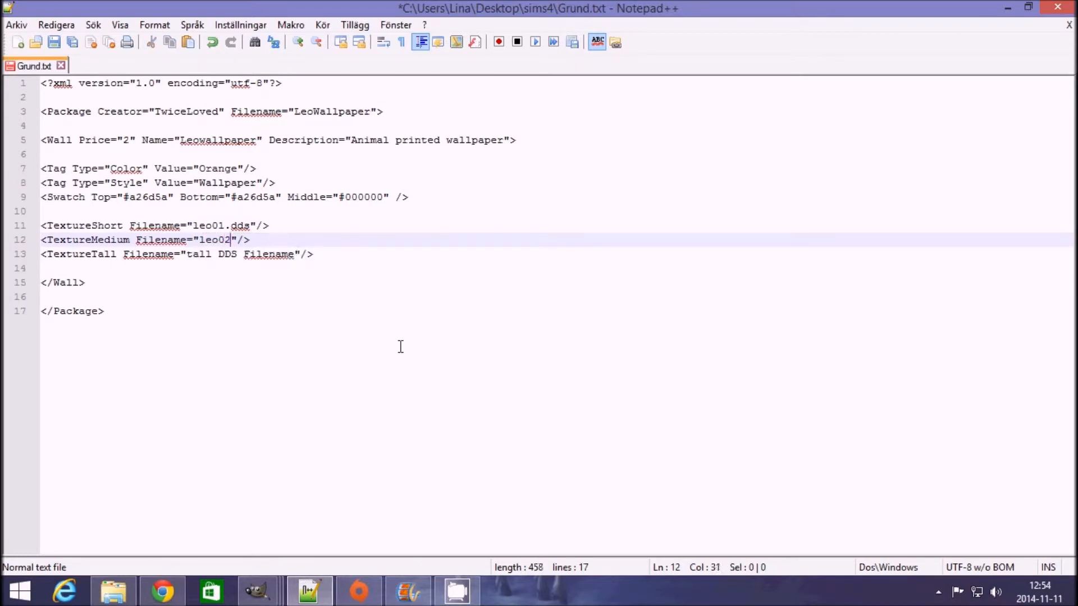
click(421, 320)
Step: Replace the TextureTall filename placeholder with le003.dds
click(294, 255)
key(ctrl+shift+Left)
key(ctrl+shift+Left)
key(ctrl+shift+Left)
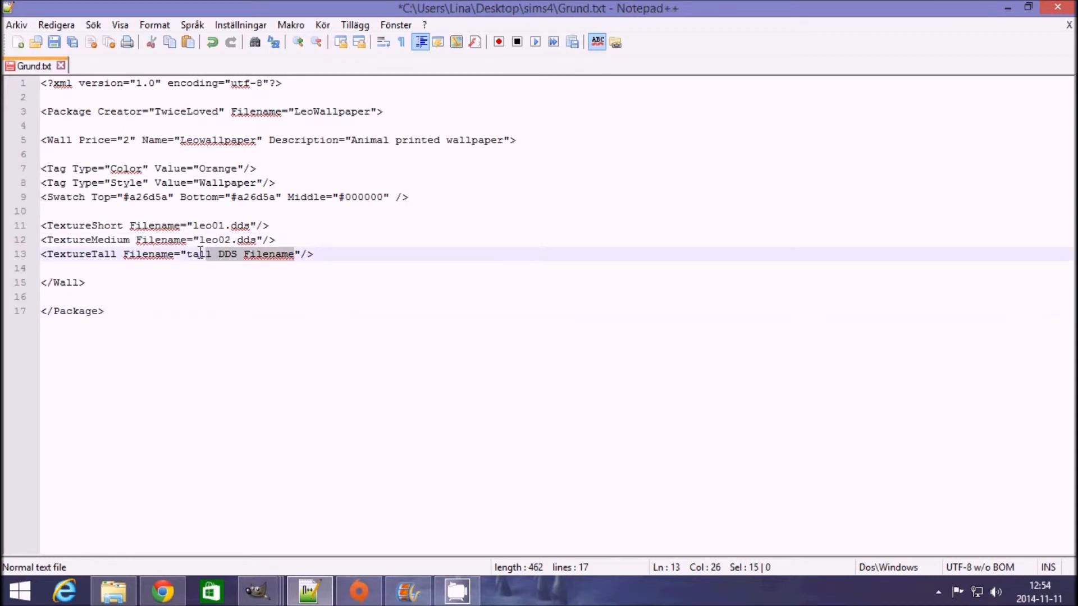
text(le0)
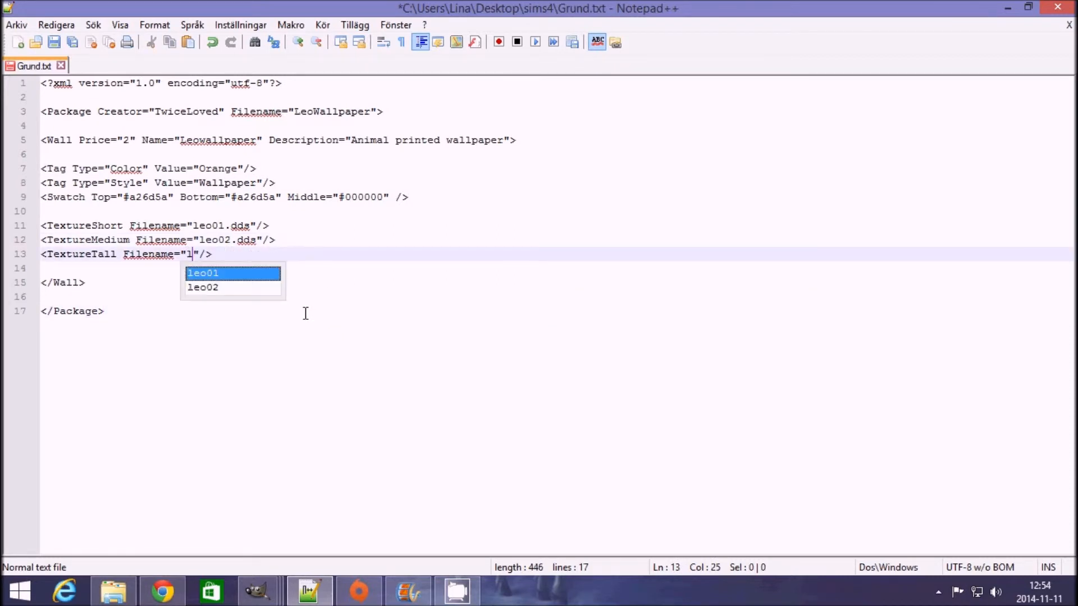
text(03.d)
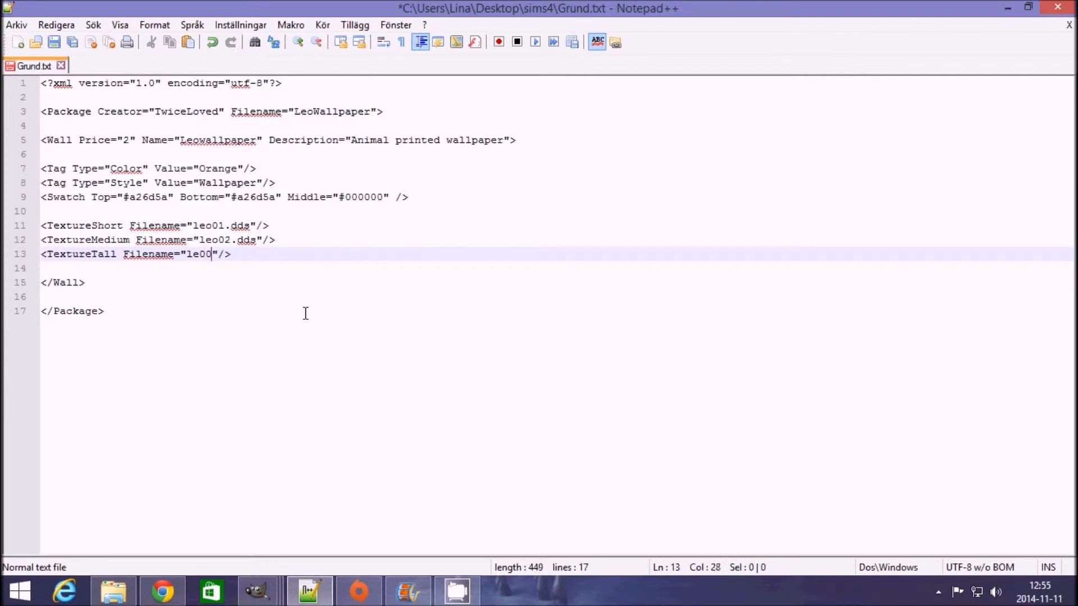
text(ds)
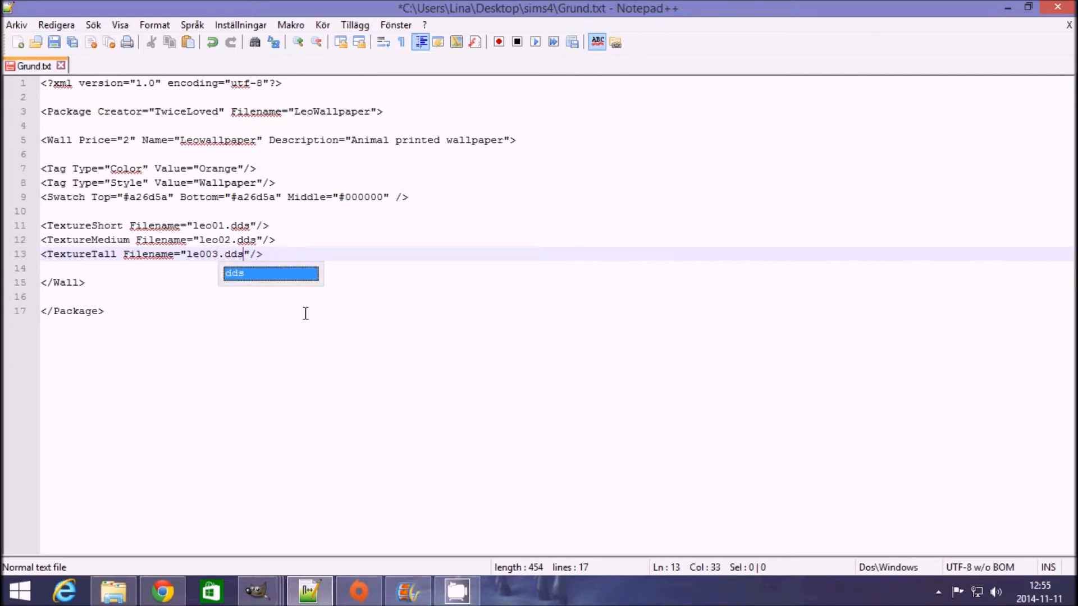
click(269, 255)
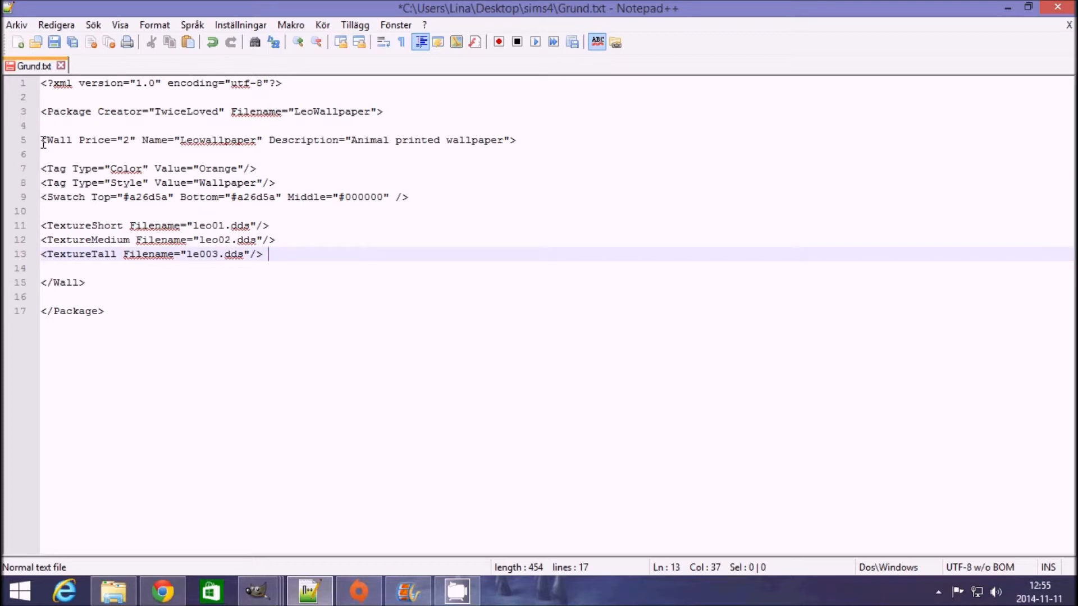
Step: Duplicate the whole Wall block, from its opening to its closing tag, below the first one and before the closing Package tag
drag(42, 142, 338, 282)
key(ctrl+c)
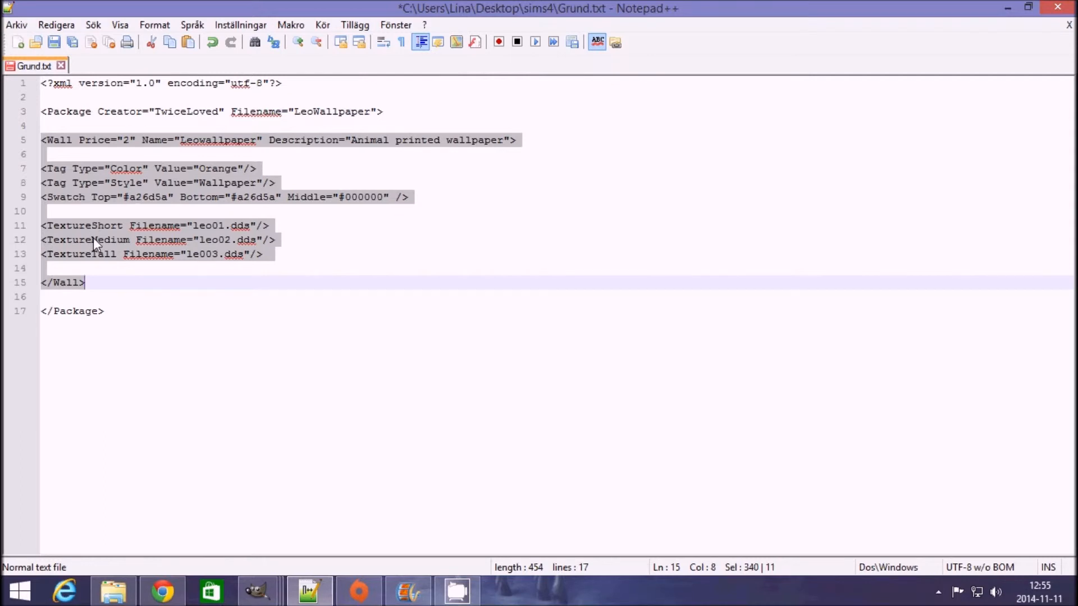
click(98, 283)
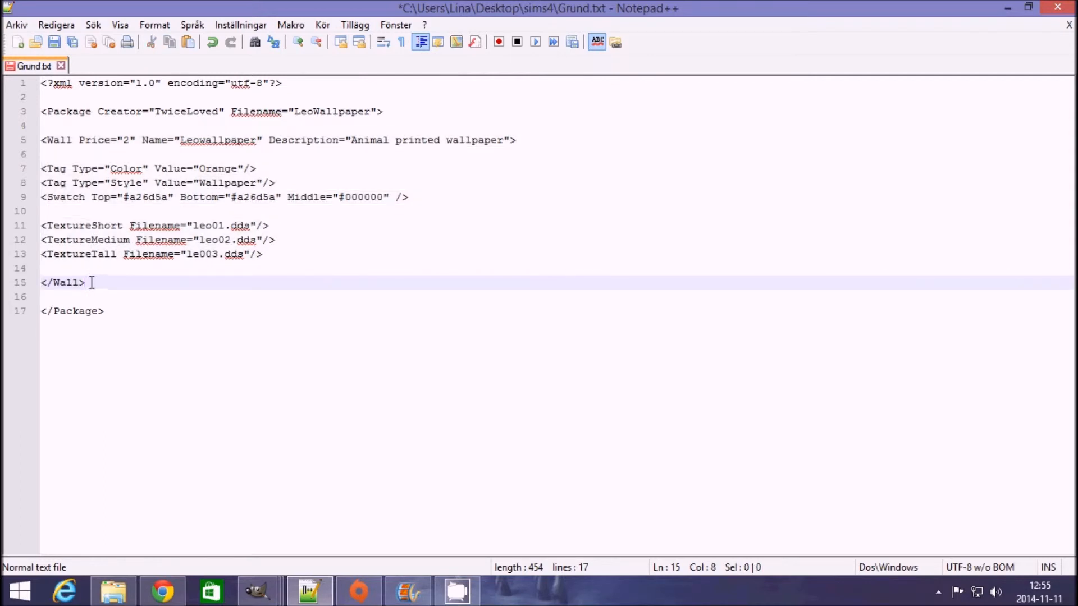
key(Return)
key(Return)
key(ctrl+v)
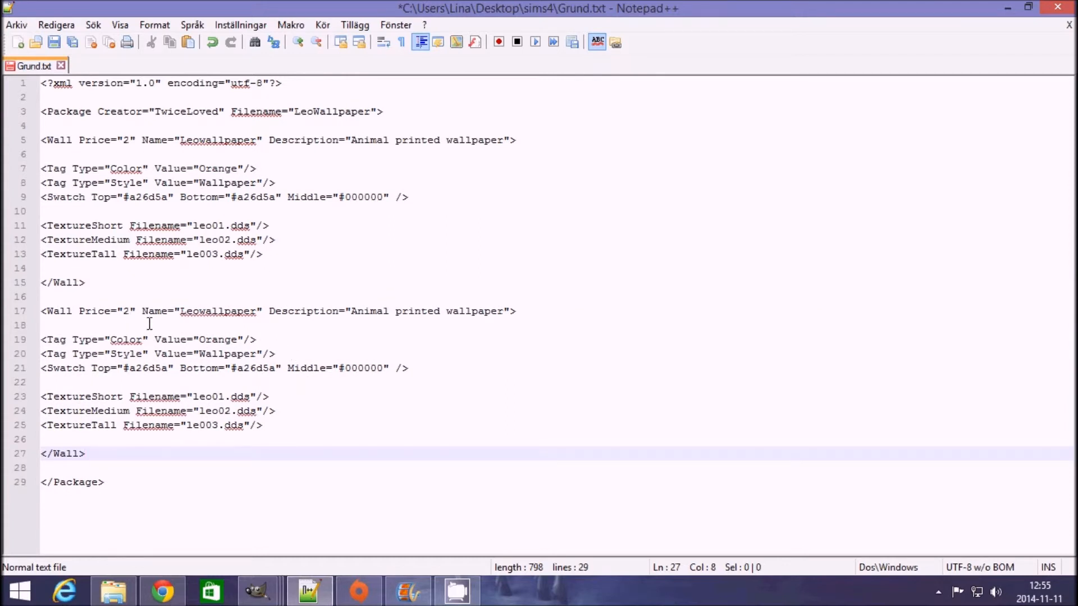
Step: In the second Wall block, set the Name to Leowallpaper_purple and the Color tag value to Purple
click(257, 313)
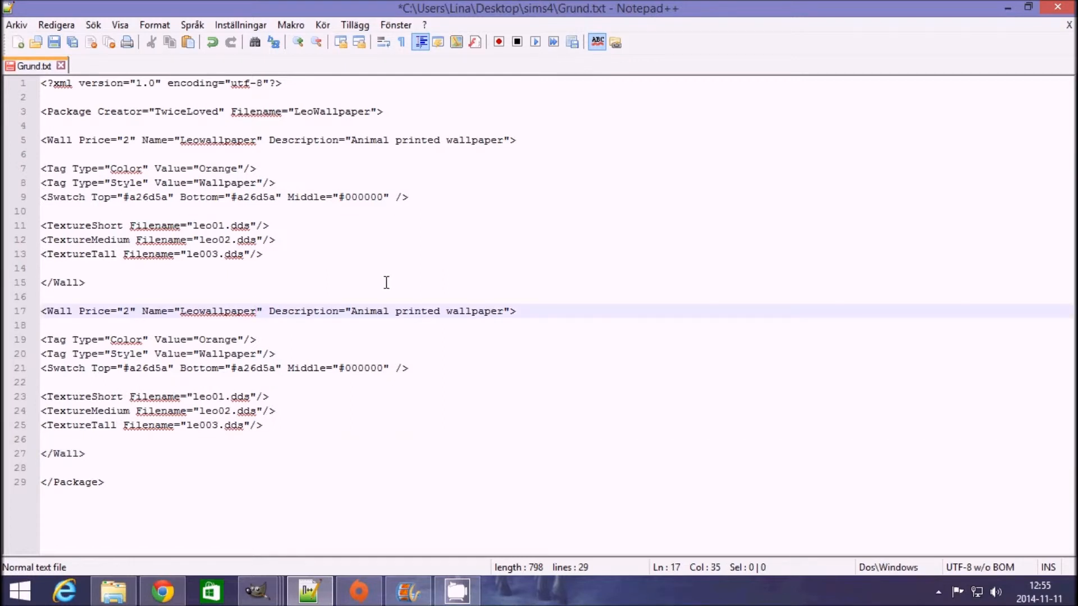
text(_pup)
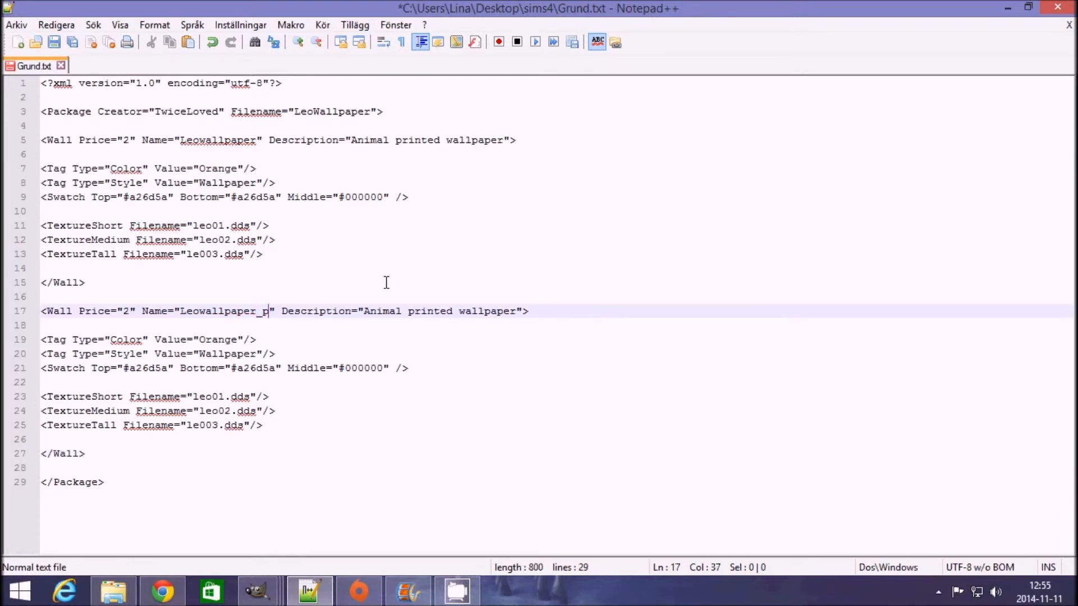
text(e)
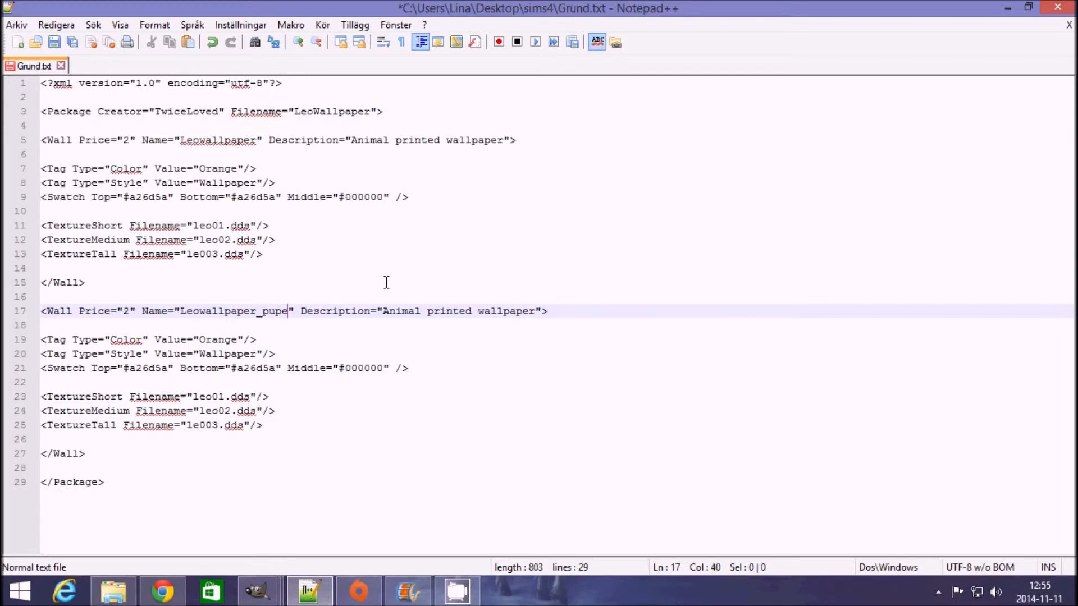
key(BackSpace)
key(BackSpace)
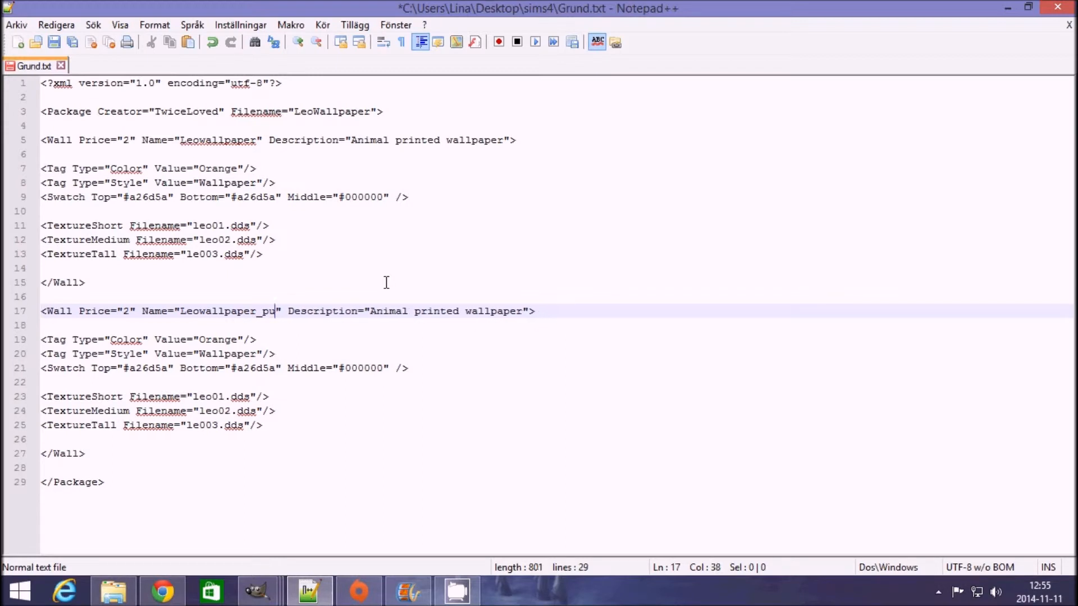
text(rple)
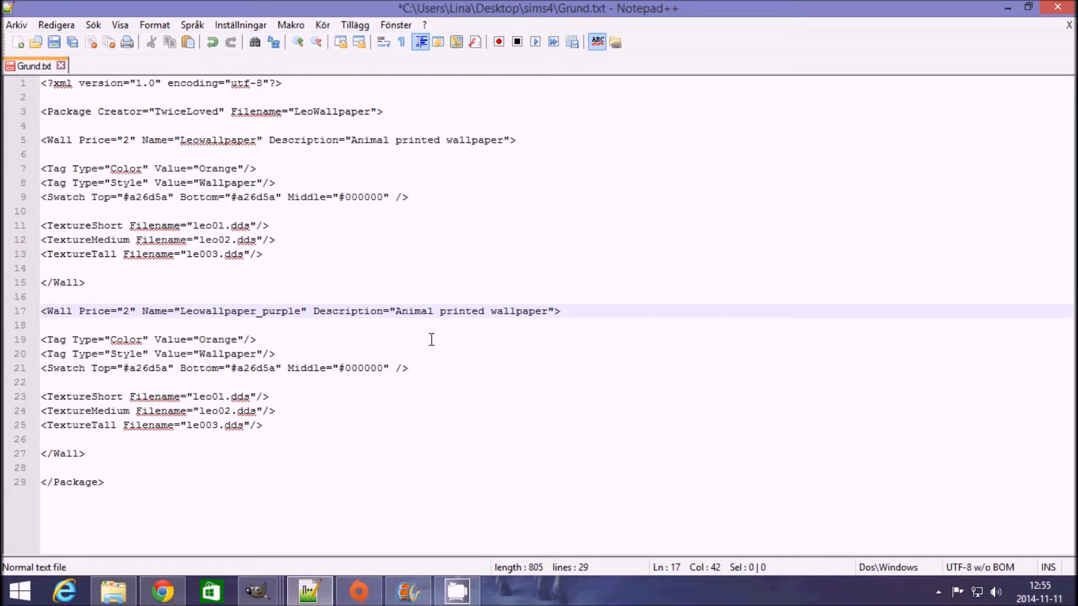
double_click(236, 340)
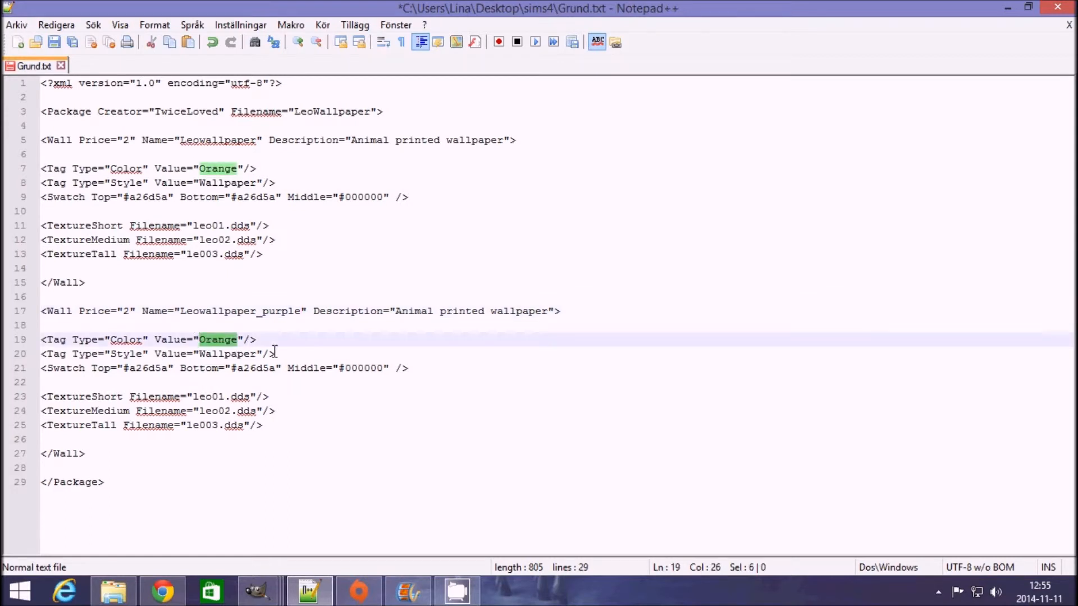
text(Purple)
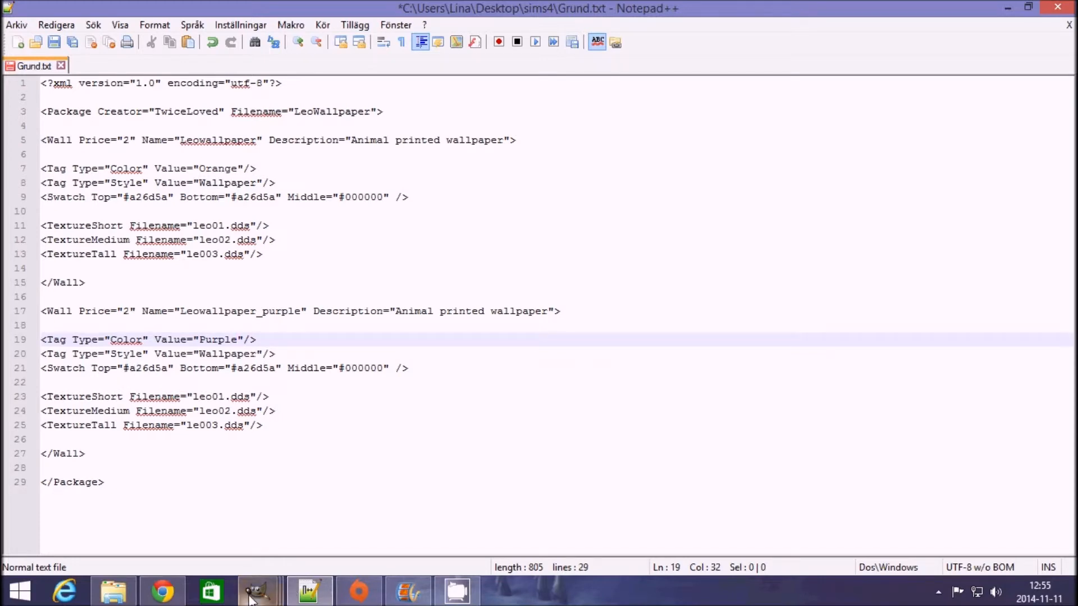
Step: Switch to GIMP, pick a purple from the purple leopard image as the foreground color and copy its HTML notation 700b5a
mouse_move(256, 591)
click(284, 522)
click(593, 75)
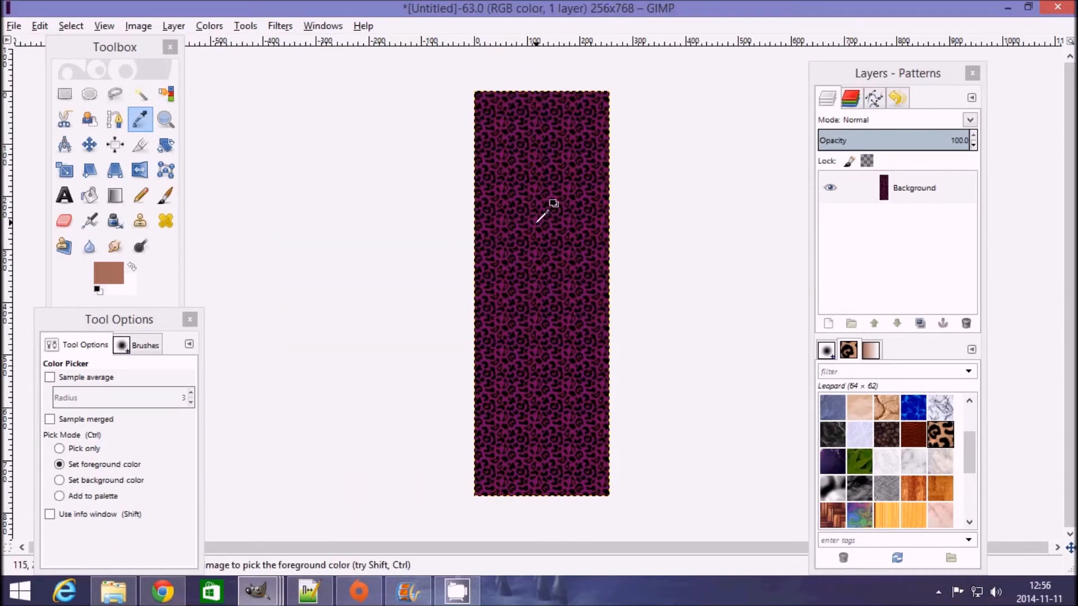
click(546, 214)
click(122, 279)
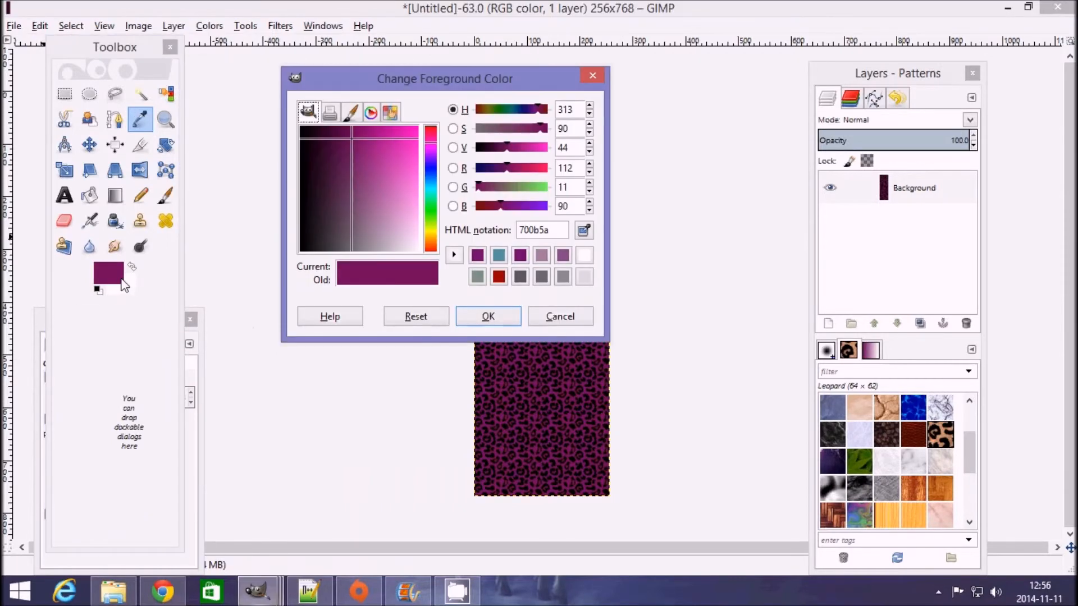
drag(548, 230, 505, 236)
key(ctrl+c)
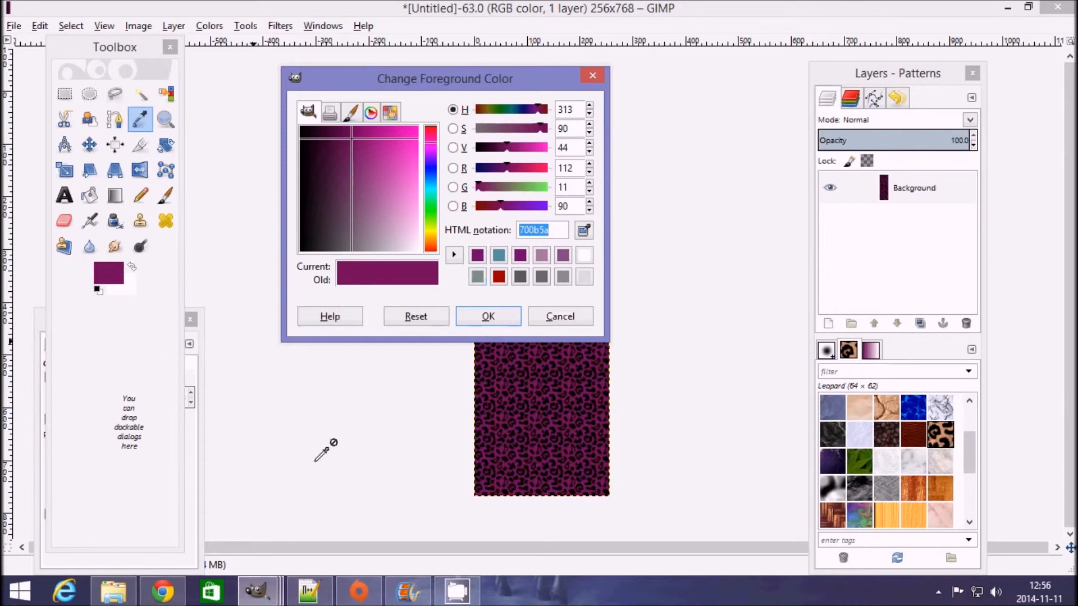
Step: Switch to Notepad++ and set the second Wall swatch's Top and Bottom colors to #700b5a
mouse_move(240, 599)
click(309, 591)
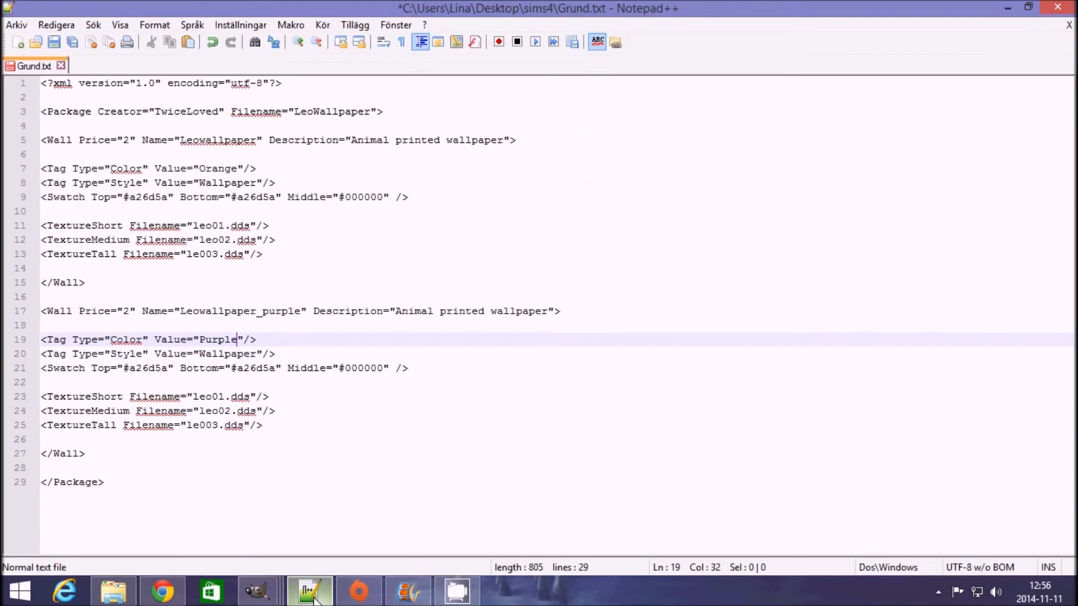
double_click(166, 368)
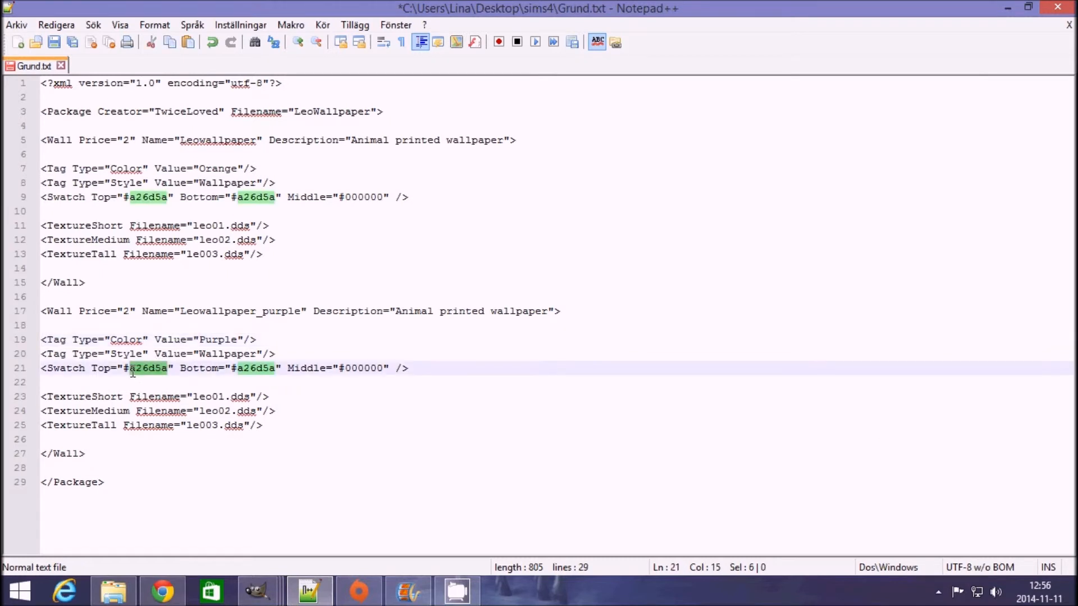
key(ctrl+v)
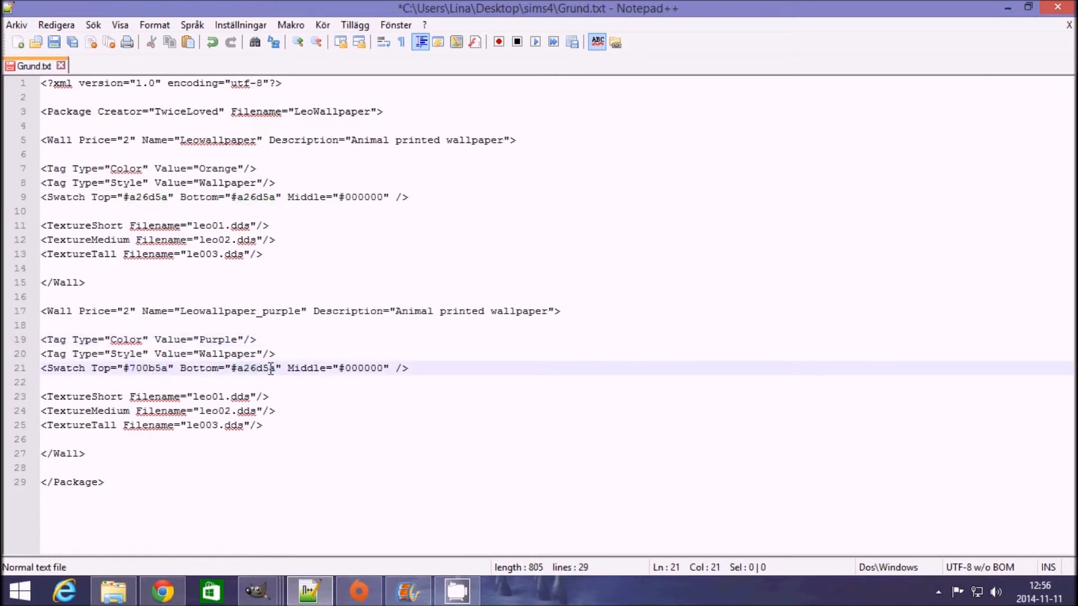
drag(275, 370, 245, 373)
double_click(242, 371)
key(ctrl+v)
Step: In the second Wall block, set the TextureShort filename to leo11.dds and the TextureMedium filename to leo12.dds
click(218, 397)
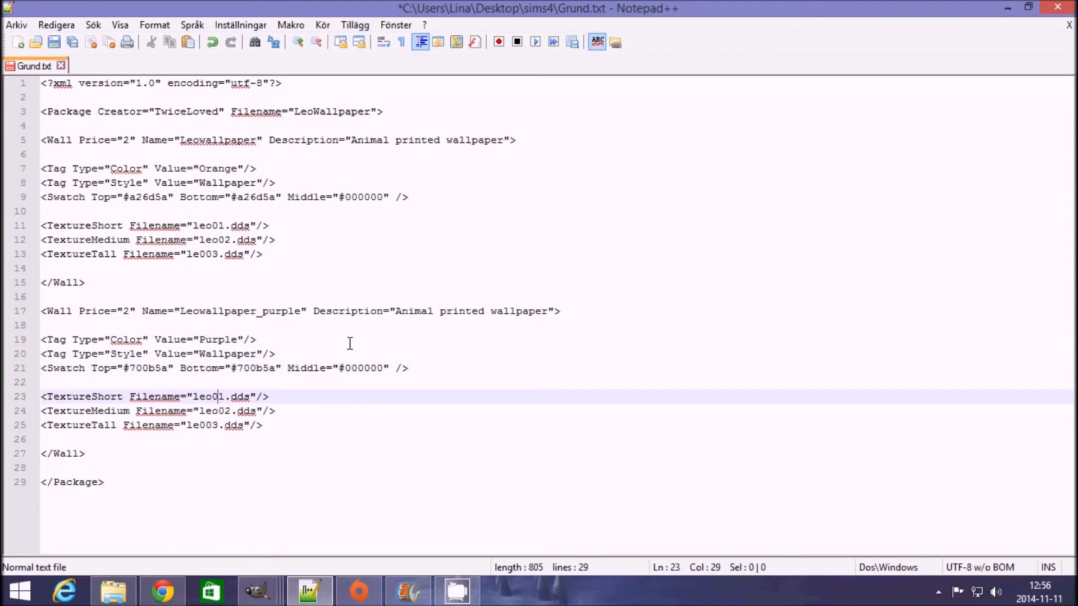
key(BackSpace)
text(1)
click(373, 440)
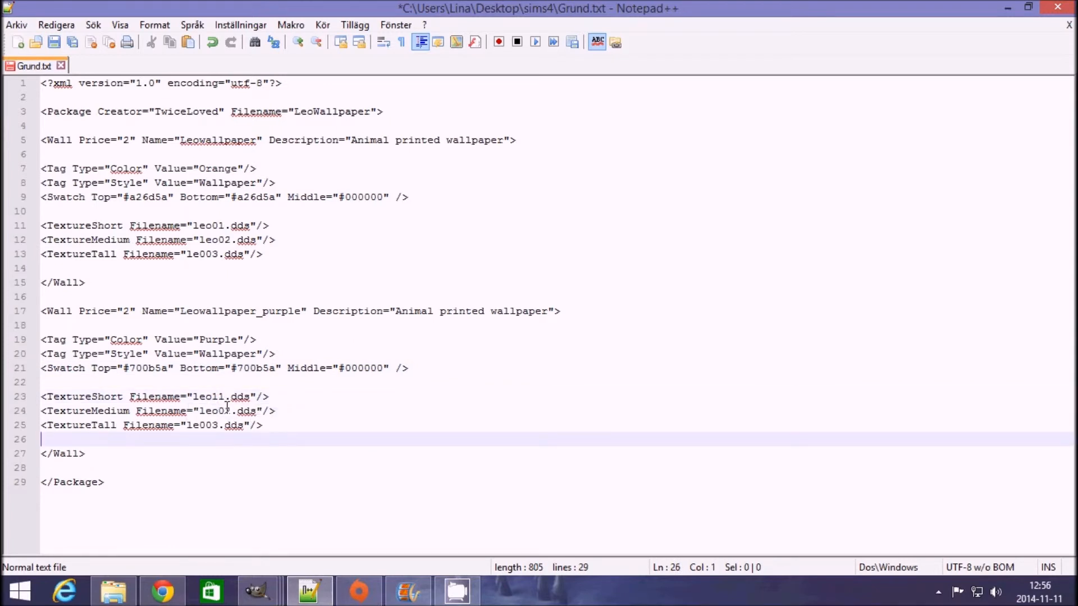
click(226, 410)
key(BackSpace)
text(1)
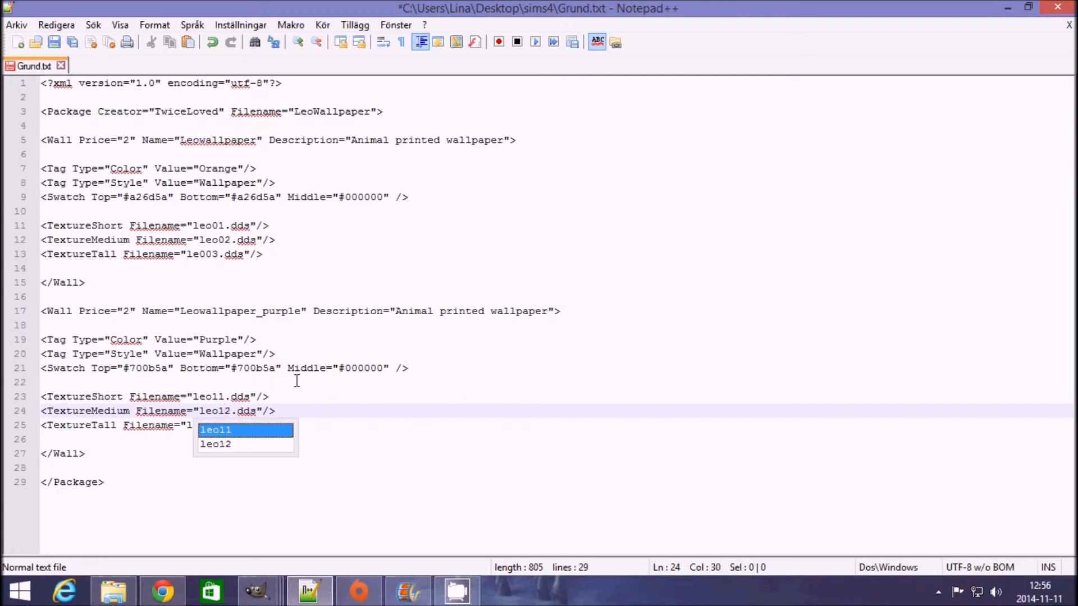
click(318, 442)
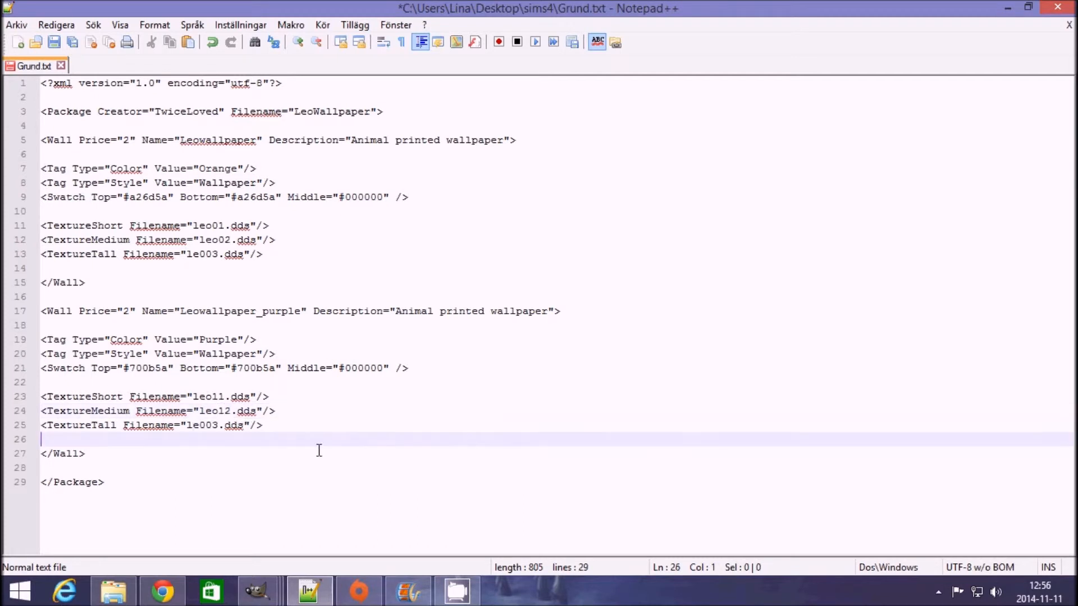
Step: Set the second Wall block's TextureTall filename to leo13.dds
click(211, 426)
key(BackSpace)
key(BackSpace)
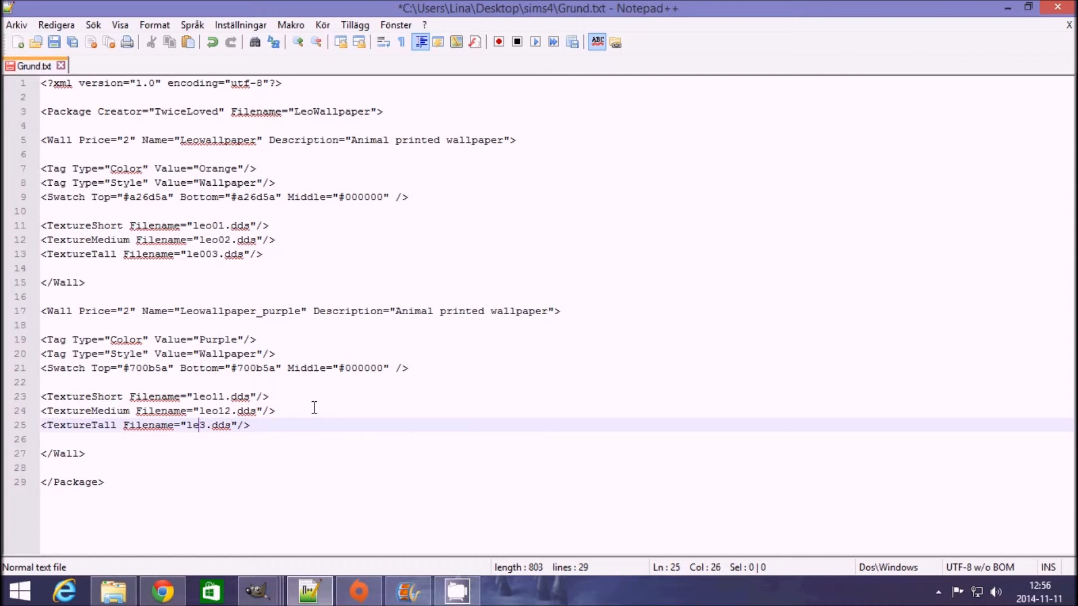
text(o)
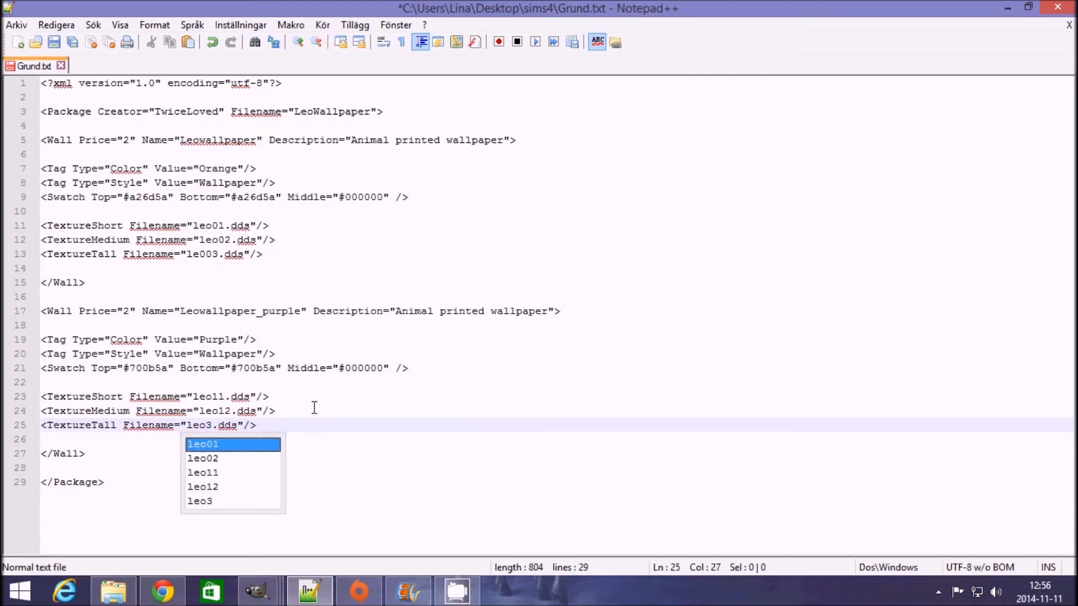
text(1)
click(249, 416)
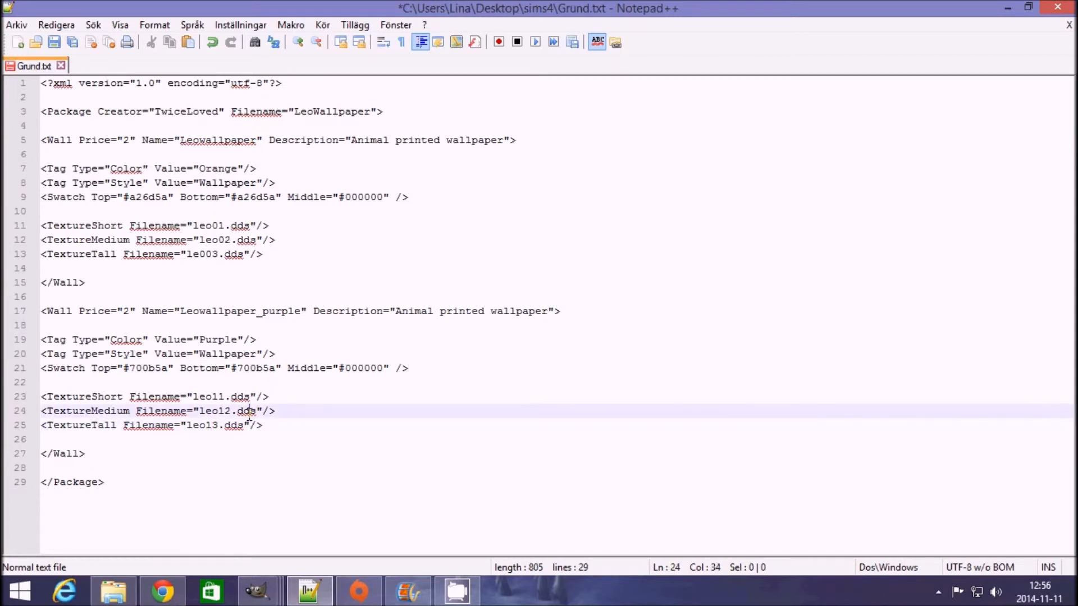
Step: Correct the first Wall block's TextureTall filename to leo03.dds
click(205, 254)
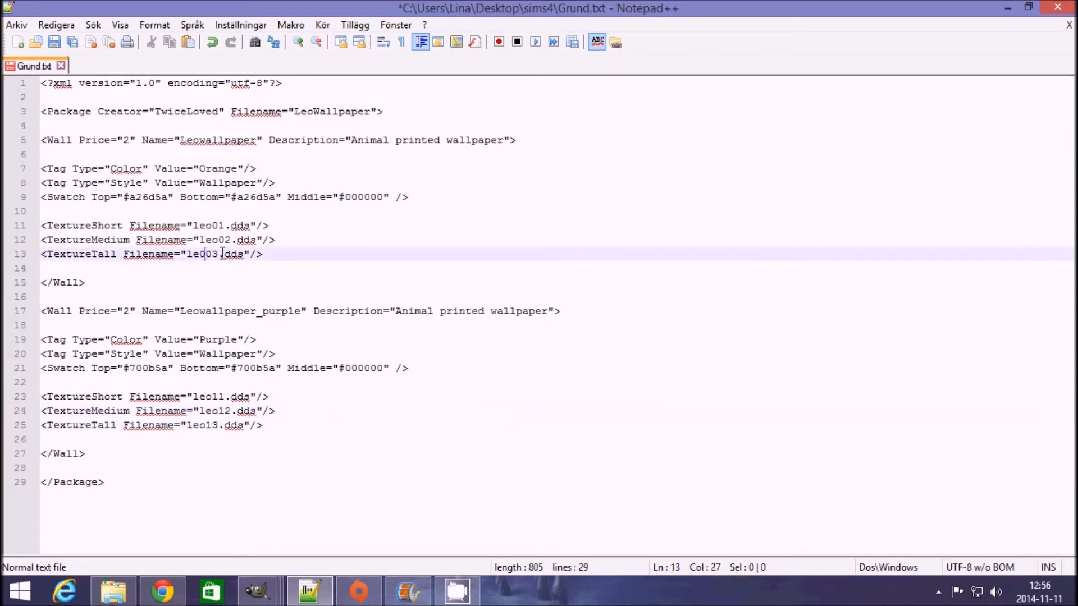
key(BackSpace)
text(o)
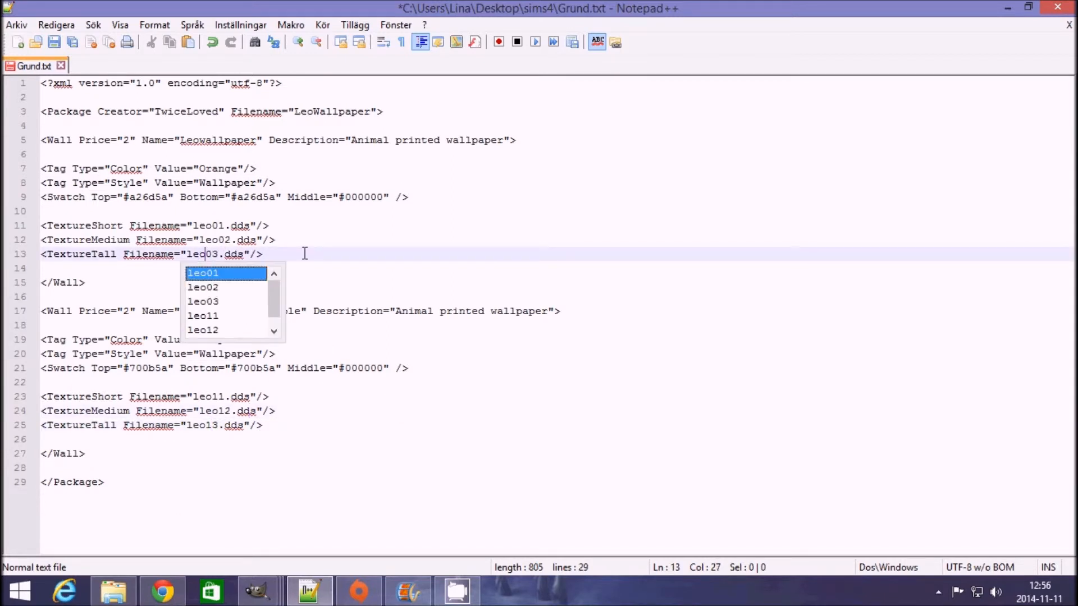
click(272, 424)
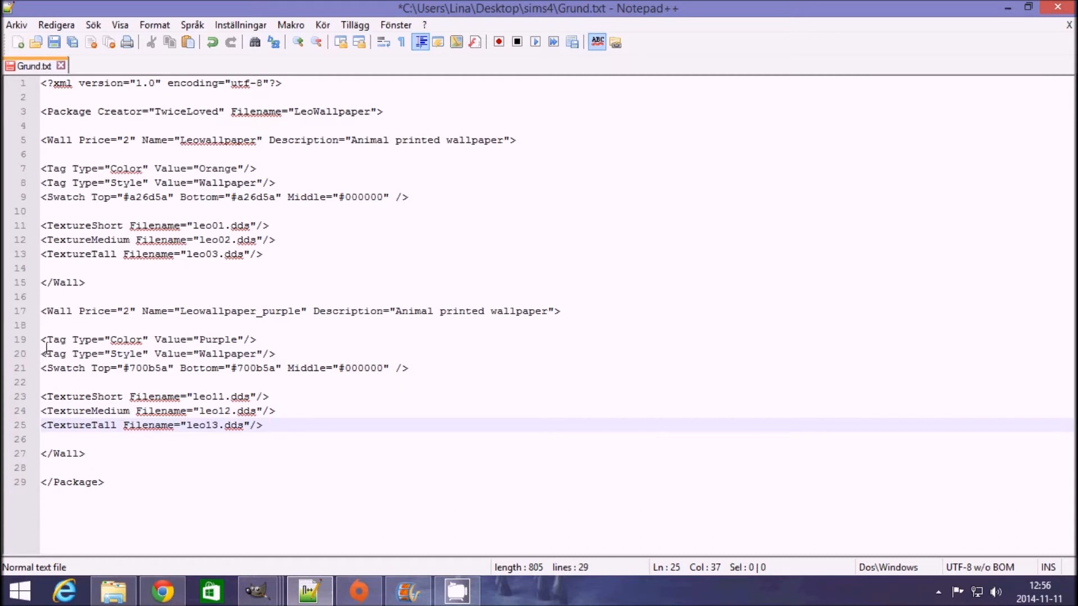
Step: Save the wall description as a text file named leo in the WallEz folder
click(16, 26)
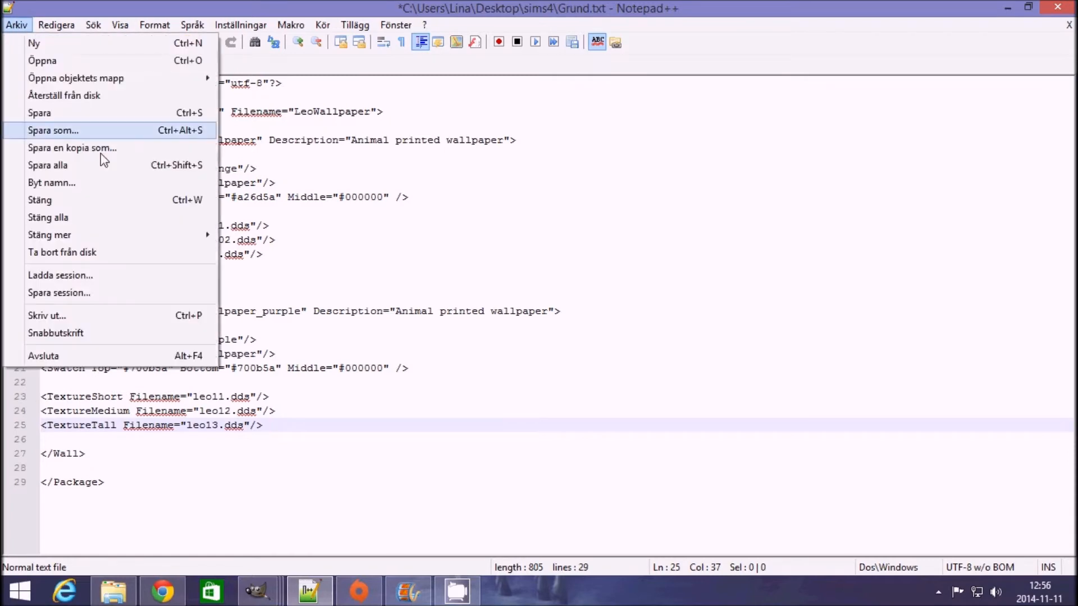
click(89, 134)
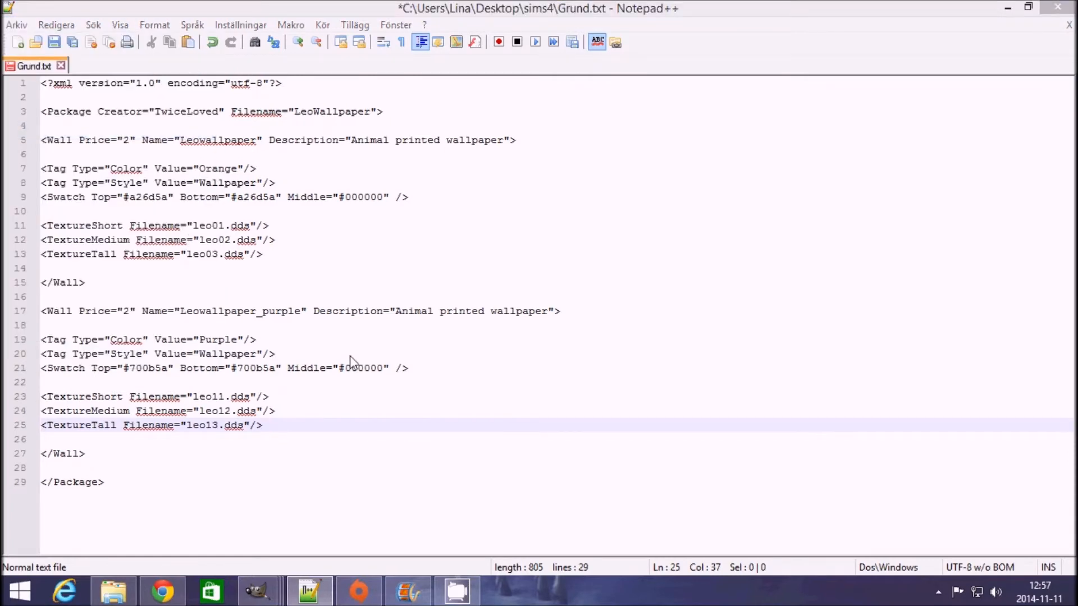
drag(890, 263, 208, 97)
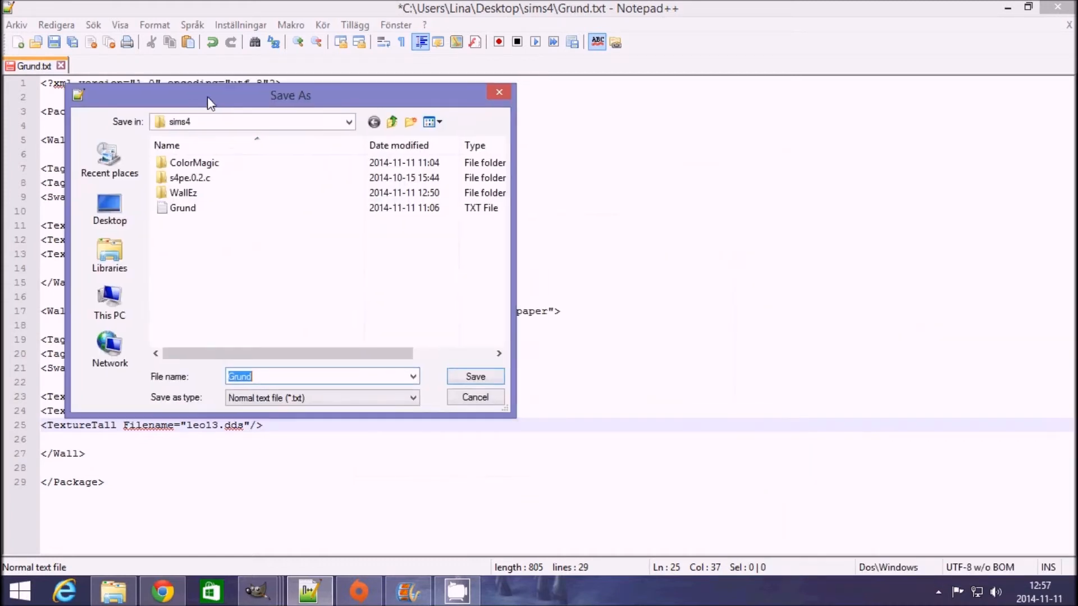
click(190, 198)
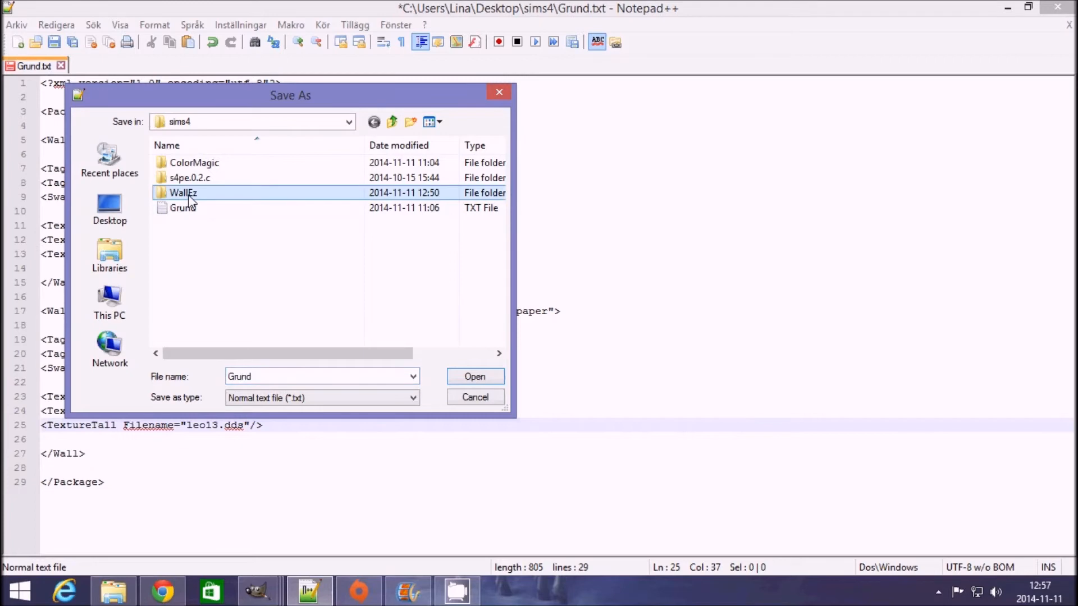
double_click(190, 198)
double_click(257, 380)
key(BackSpace)
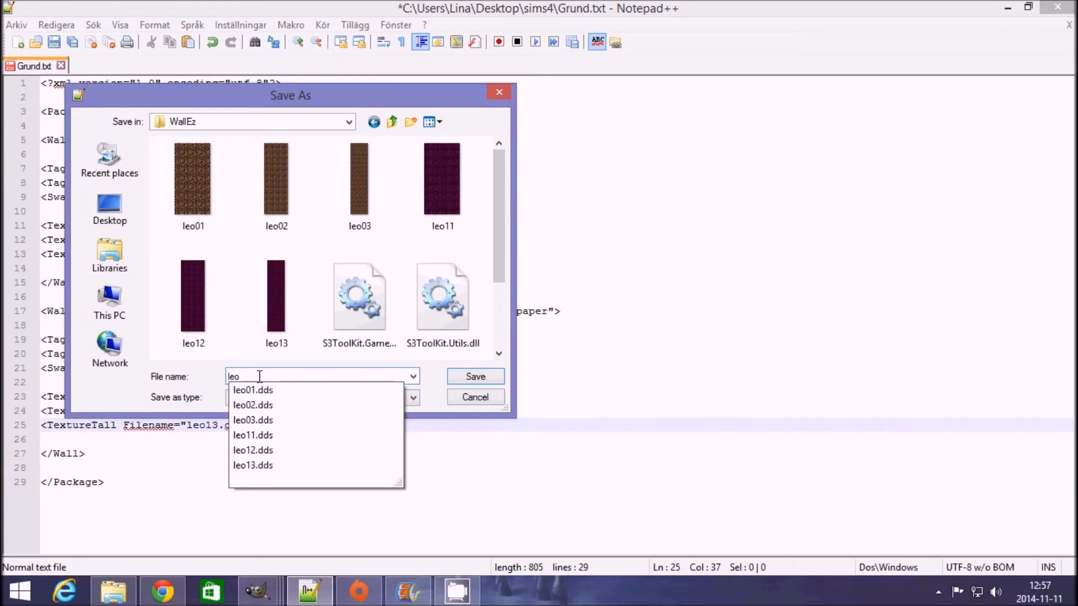
click(195, 374)
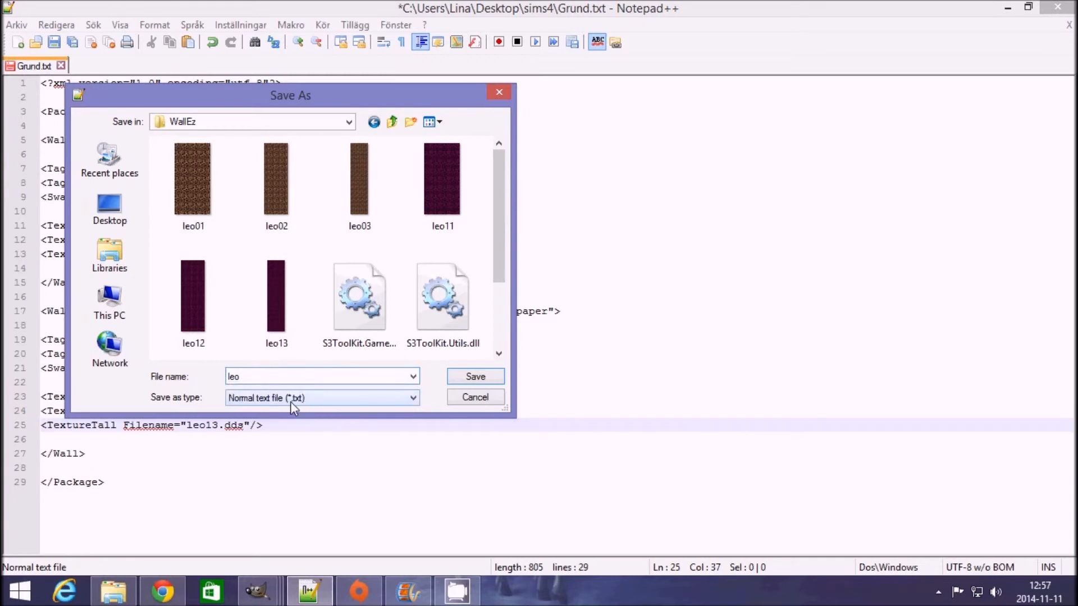
click(496, 376)
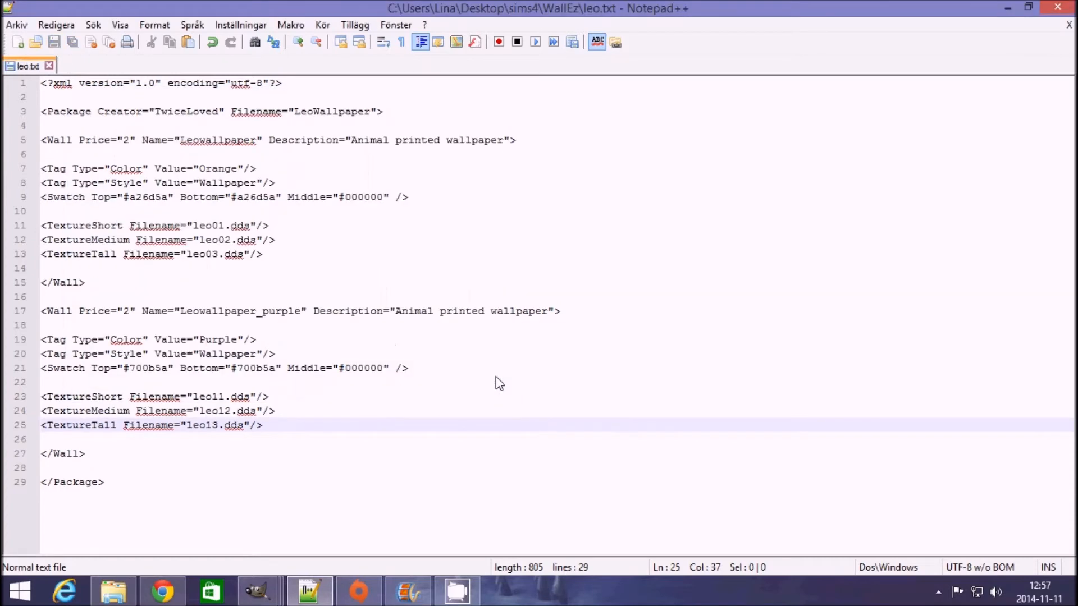
Step: Switch to File Explorer and open the leo text file with WallEz to generate the wallpaper package, closing the console when done
click(113, 591)
click(287, 125)
click(180, 320)
click(179, 141)
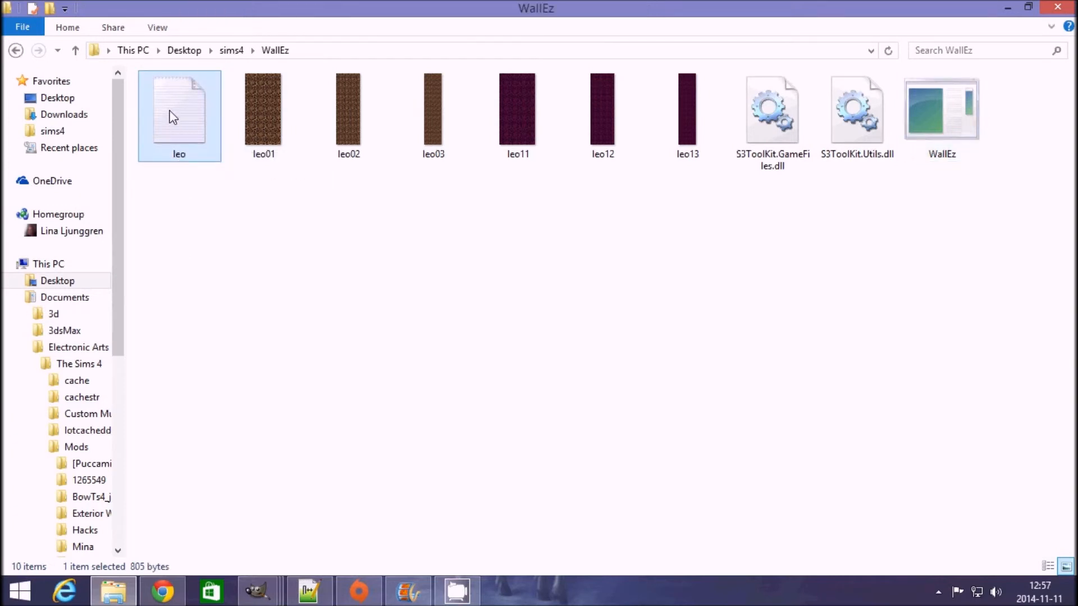
drag(173, 112, 954, 159)
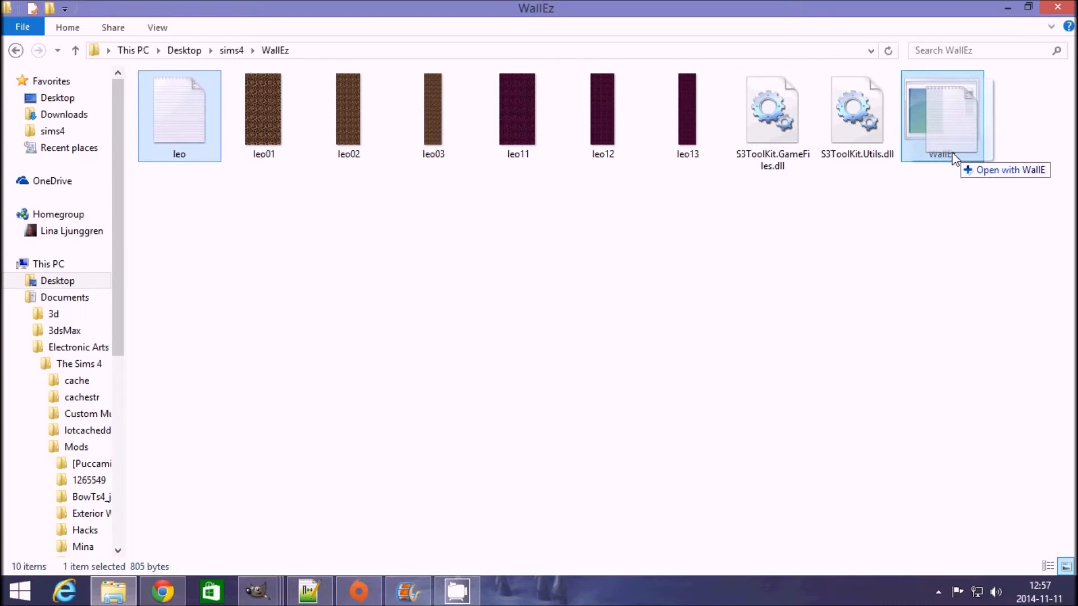
drag(955, 159, 955, 160)
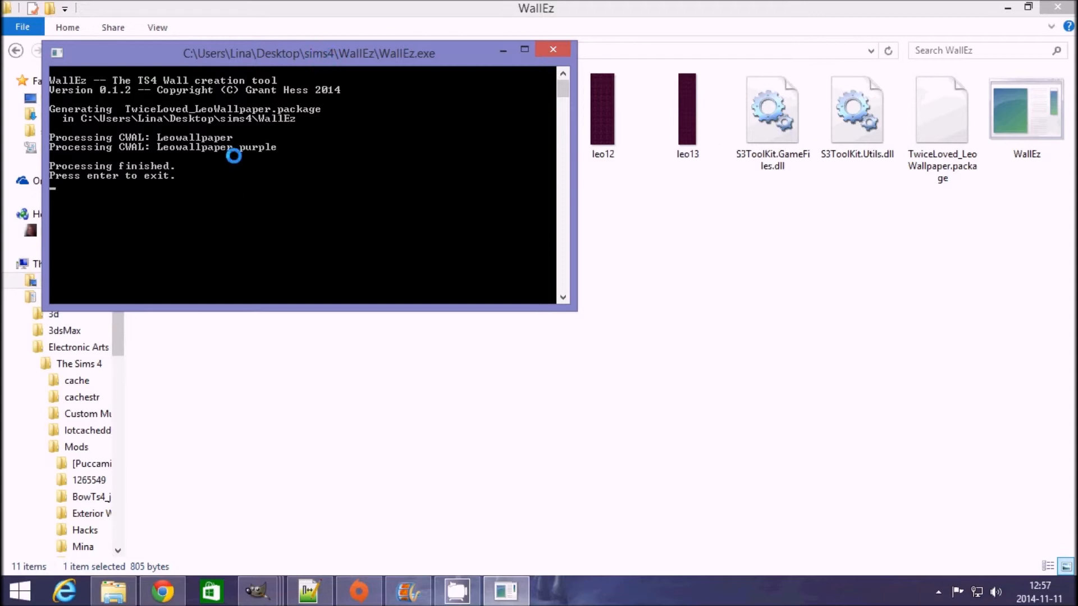
key(Return)
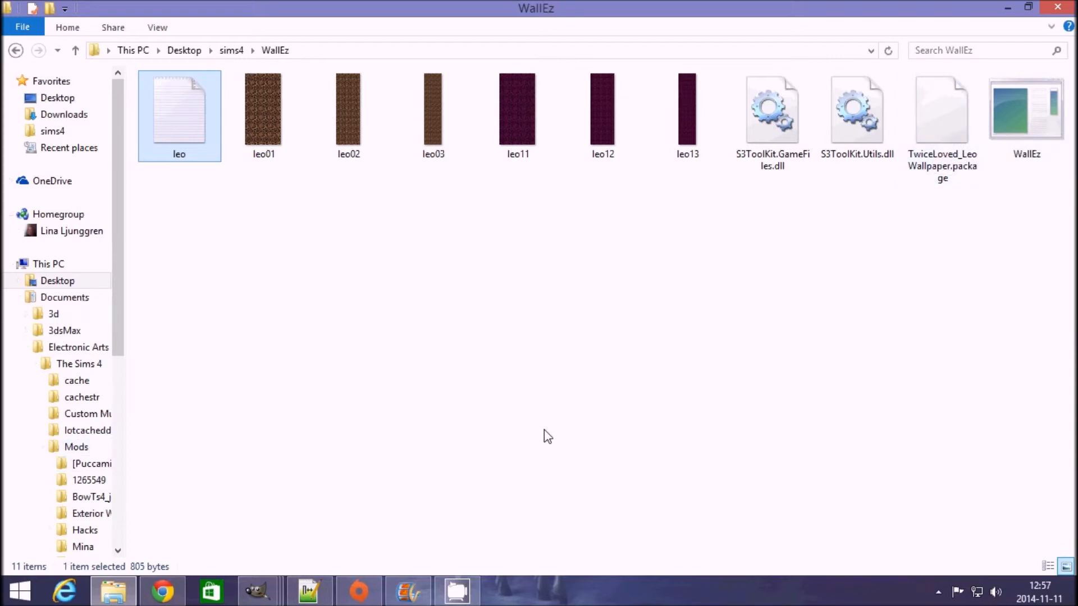
Step: Switch to Notepad++ and change the second Wall block's name to Leowallpaper&purple
click(324, 601)
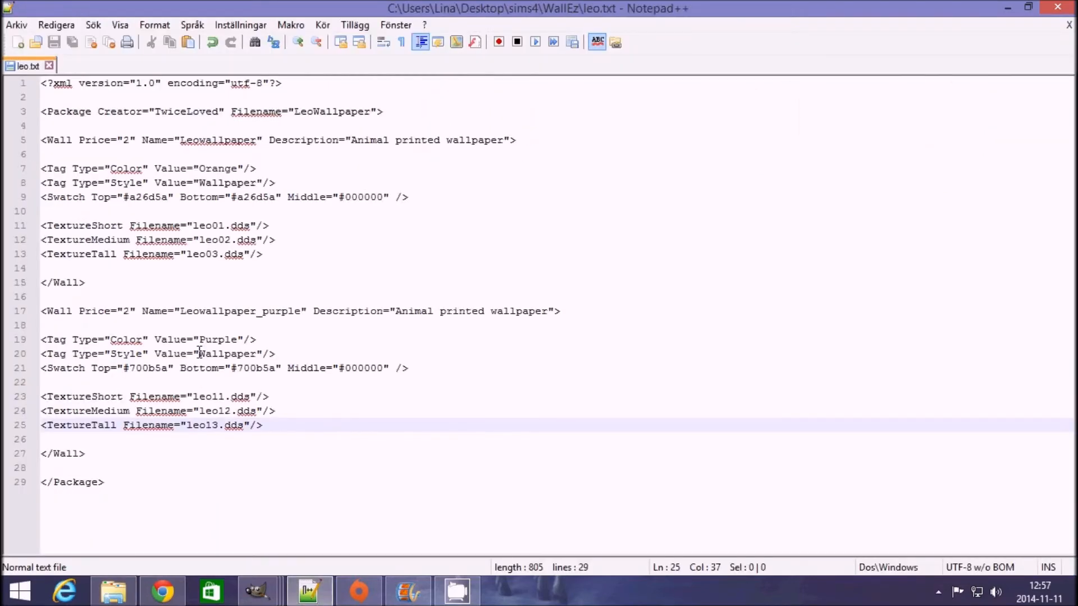
click(262, 314)
key(BackSpace)
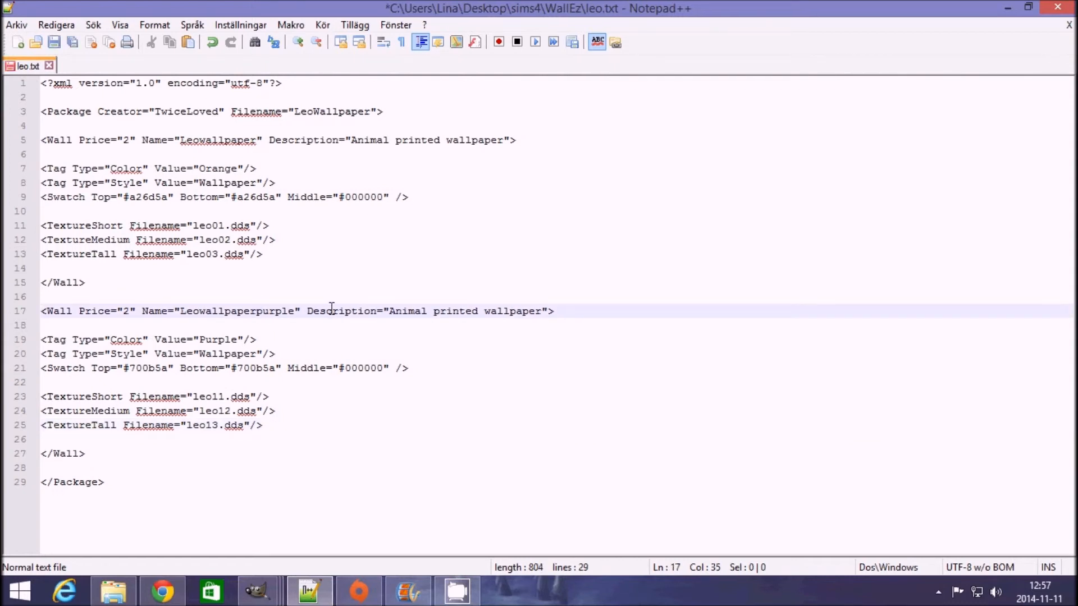
text(&)
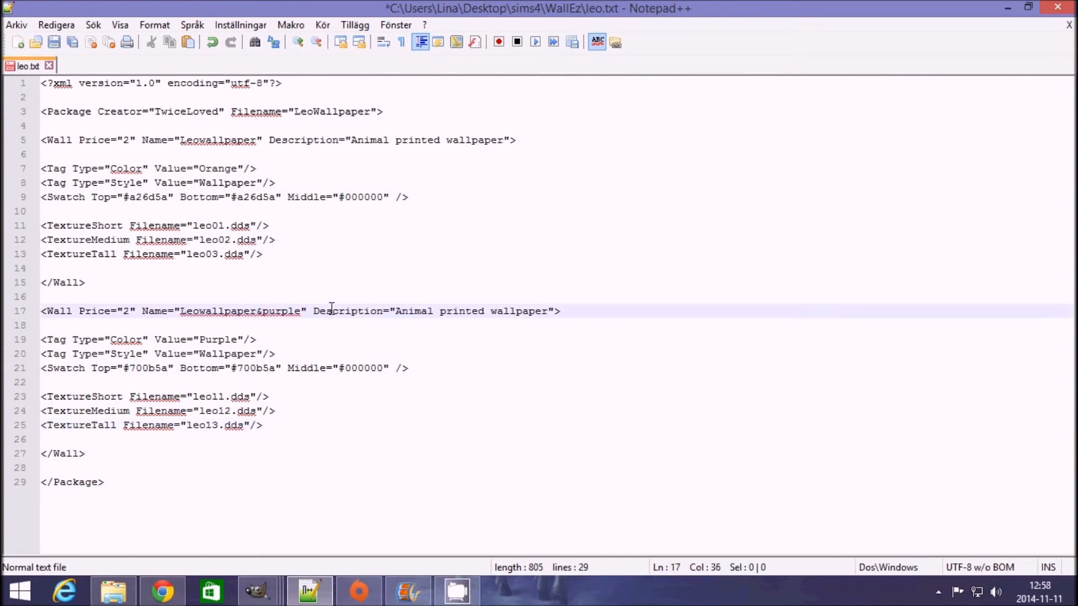
Step: Save the edited wall description as a new text file named leo2 in the WallEz folder
click(17, 24)
click(72, 131)
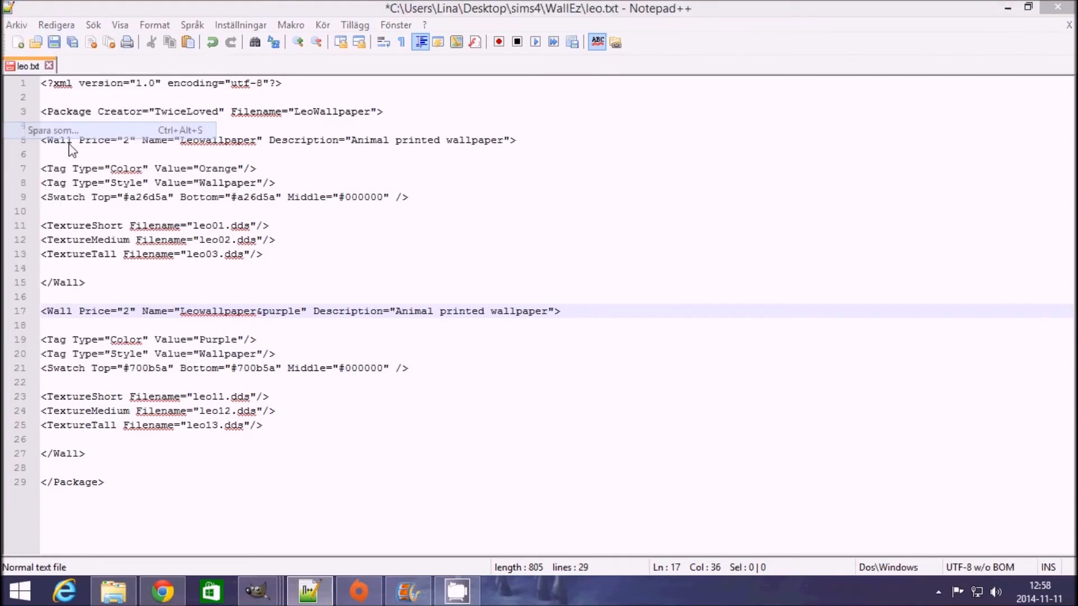
click(265, 376)
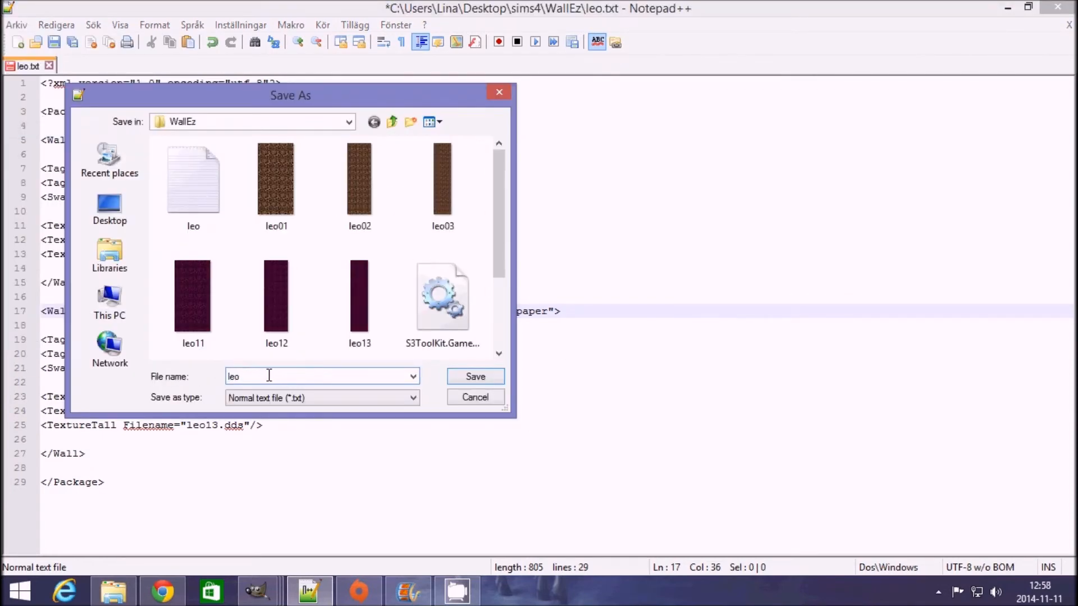
text(2)
key(Return)
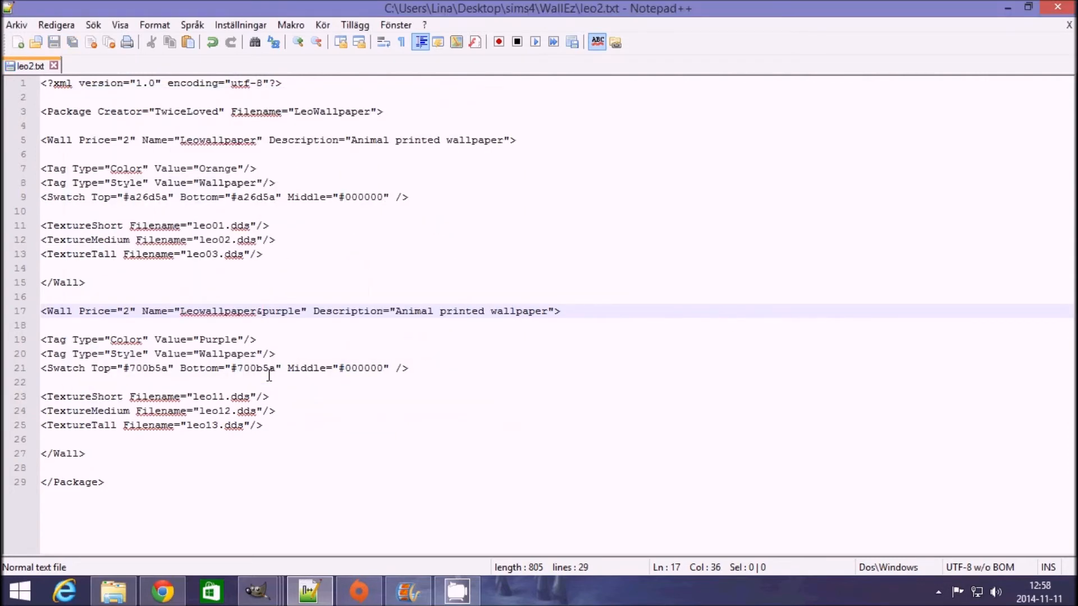
Step: Switch to File Explorer and try processing the leo2 text file with WallEz, uncovering the console output to read it
click(114, 591)
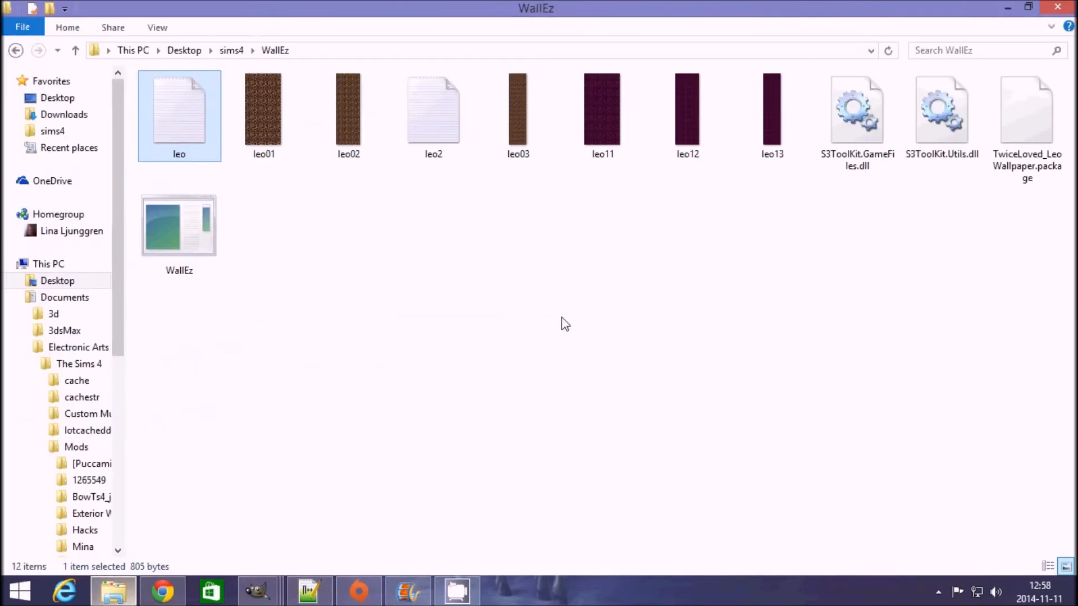
click(442, 130)
drag(441, 130, 194, 241)
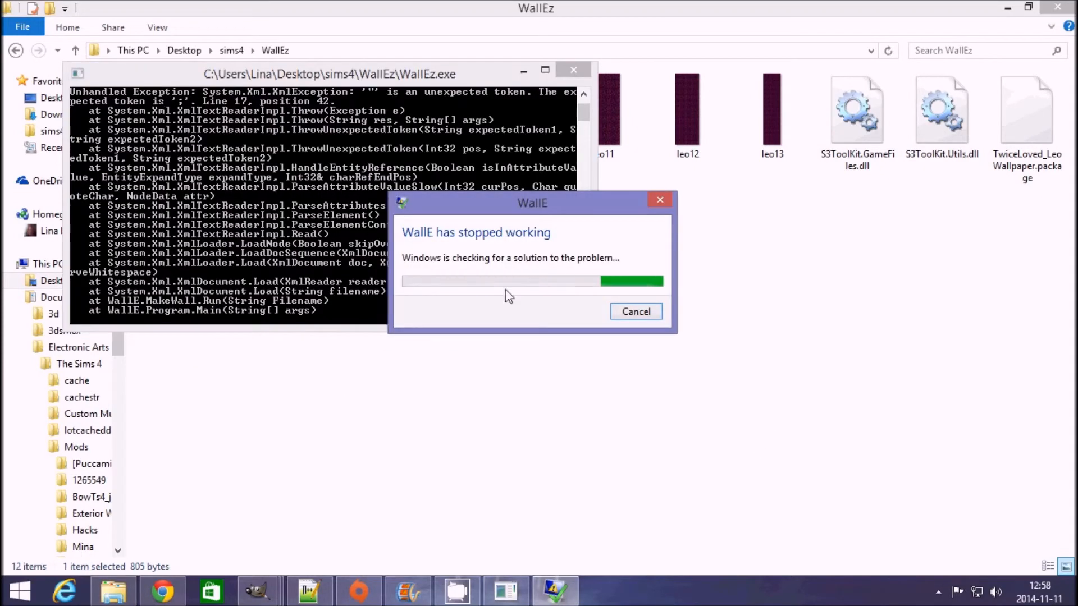
drag(506, 203, 599, 242)
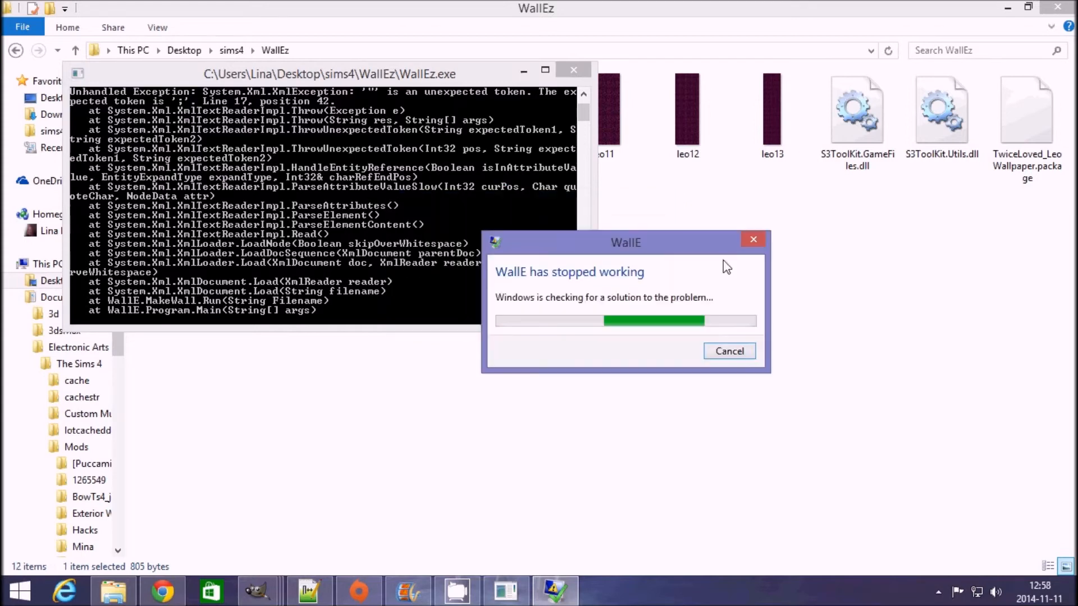
drag(723, 261, 794, 228)
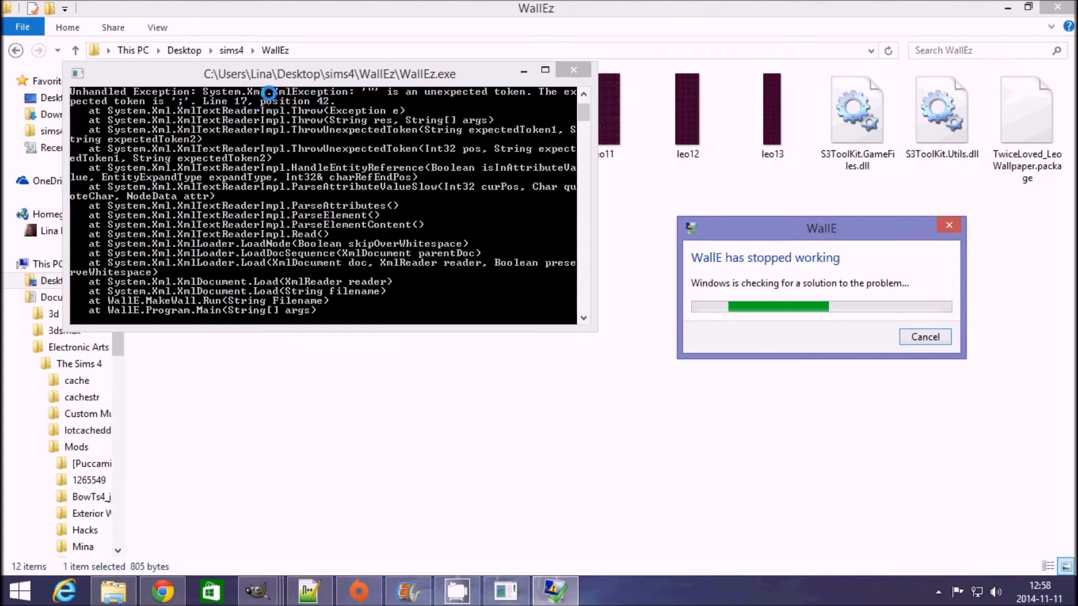
Step: Switch to Notepad++, change the second Wall block's name back to Leowallpaper_purple, and dismiss the WallE error dialog
click(319, 599)
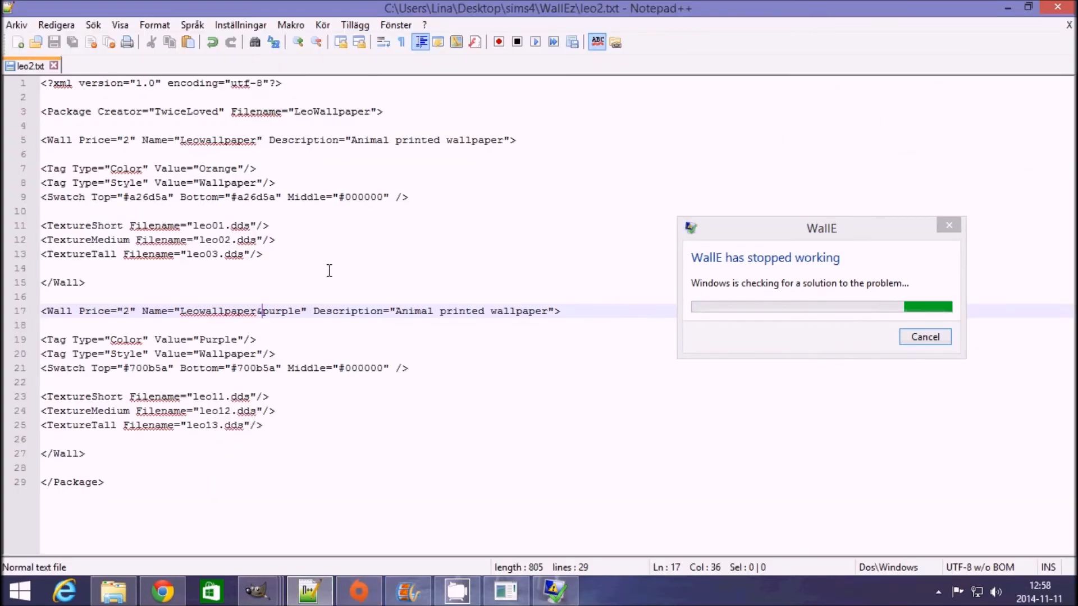
key(BackSpace)
text(_)
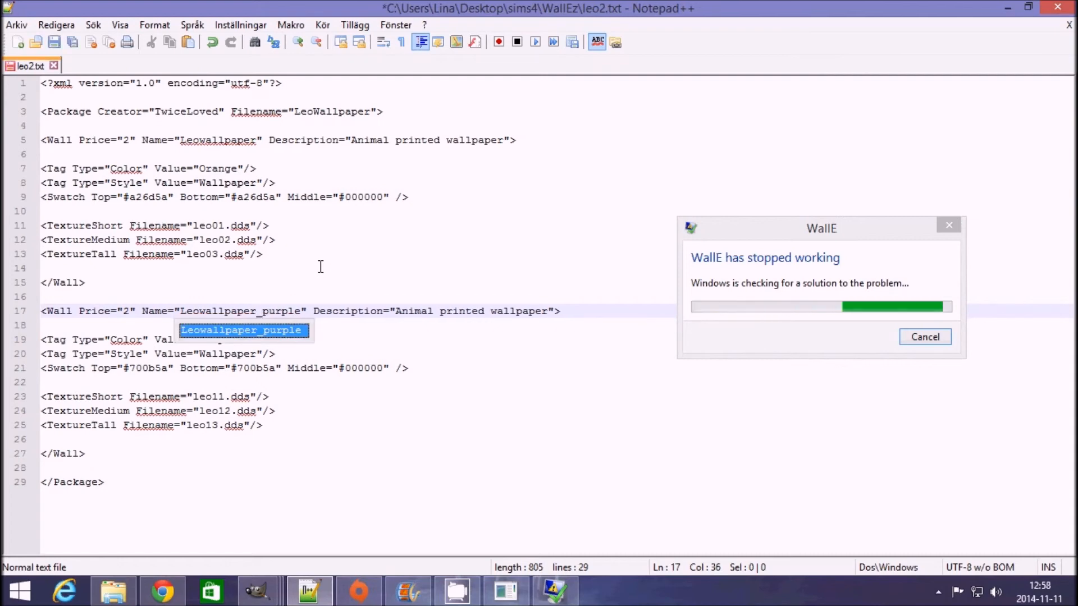
click(299, 254)
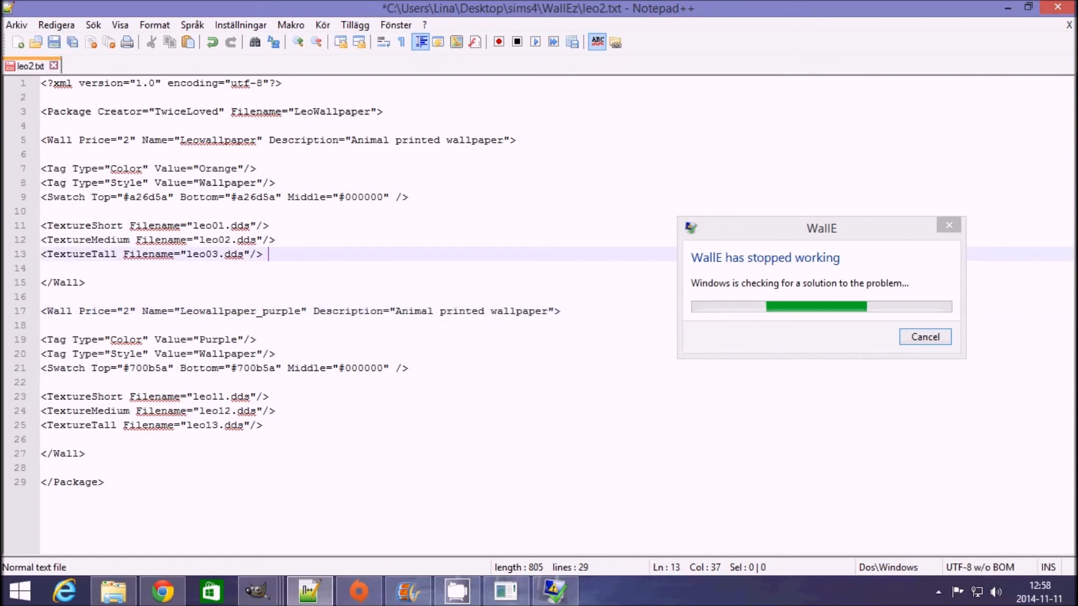
click(927, 336)
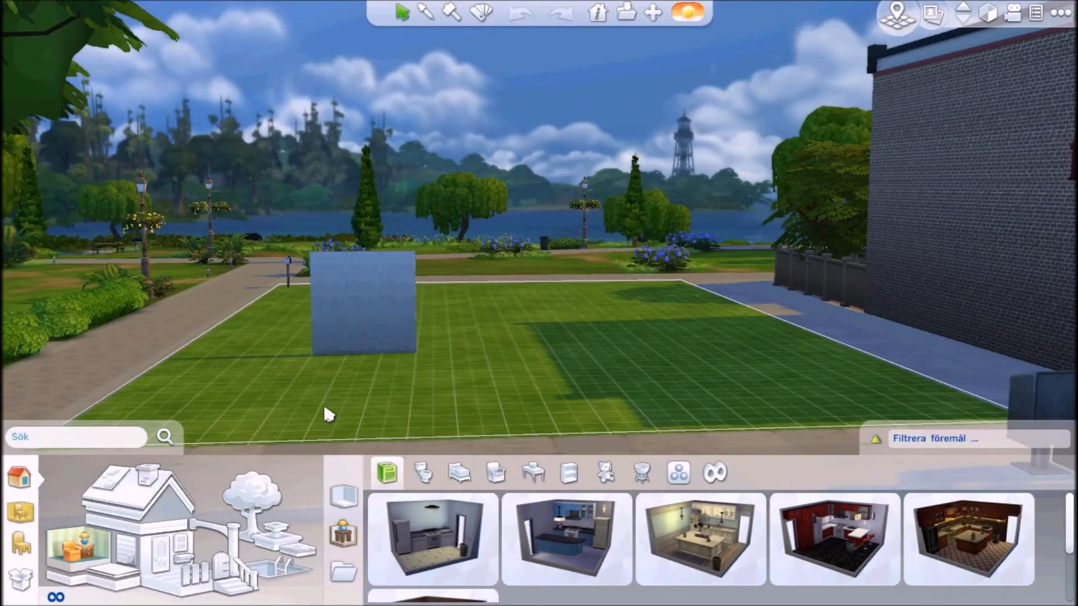
Step: In The Sims 4 build mode, set the lighting to full daylight and find the LeoPrint wallpaper among the wall coverings
click(686, 14)
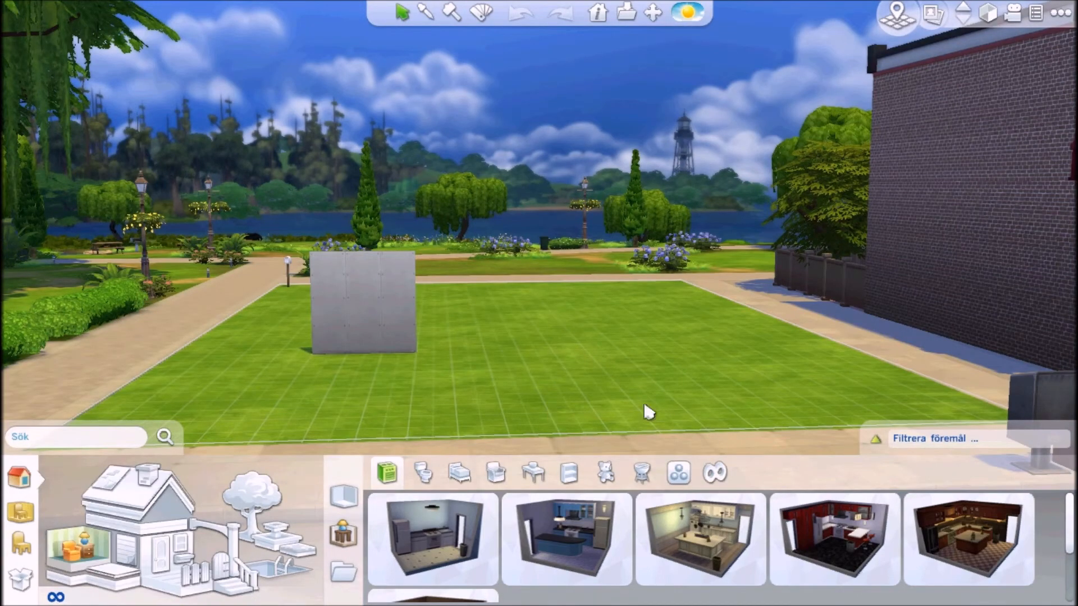
drag(489, 373, 587, 420)
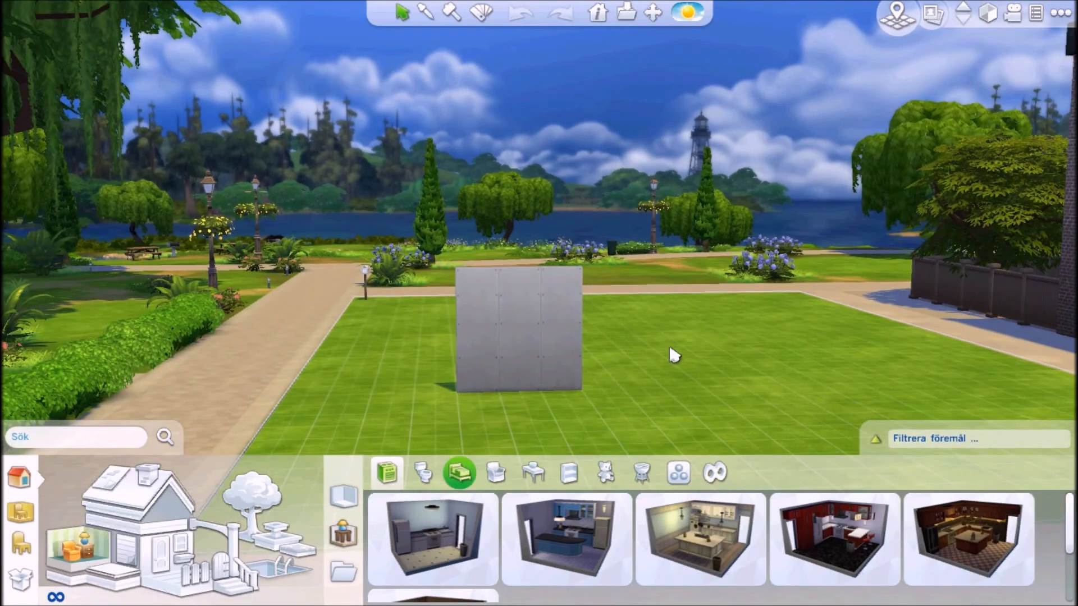
click(128, 560)
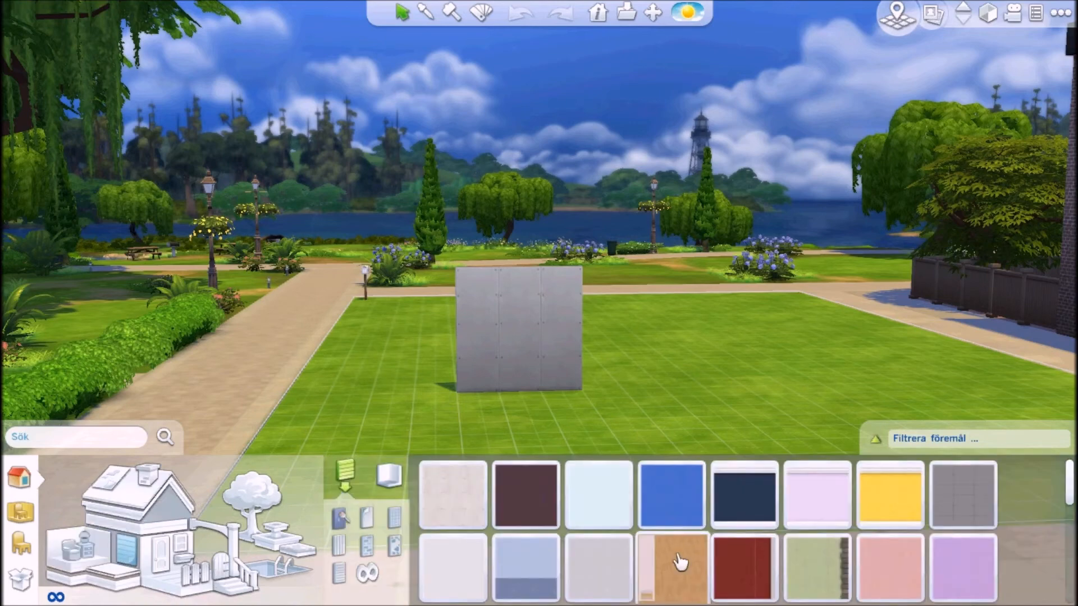
click(368, 518)
mouse_move(751, 537)
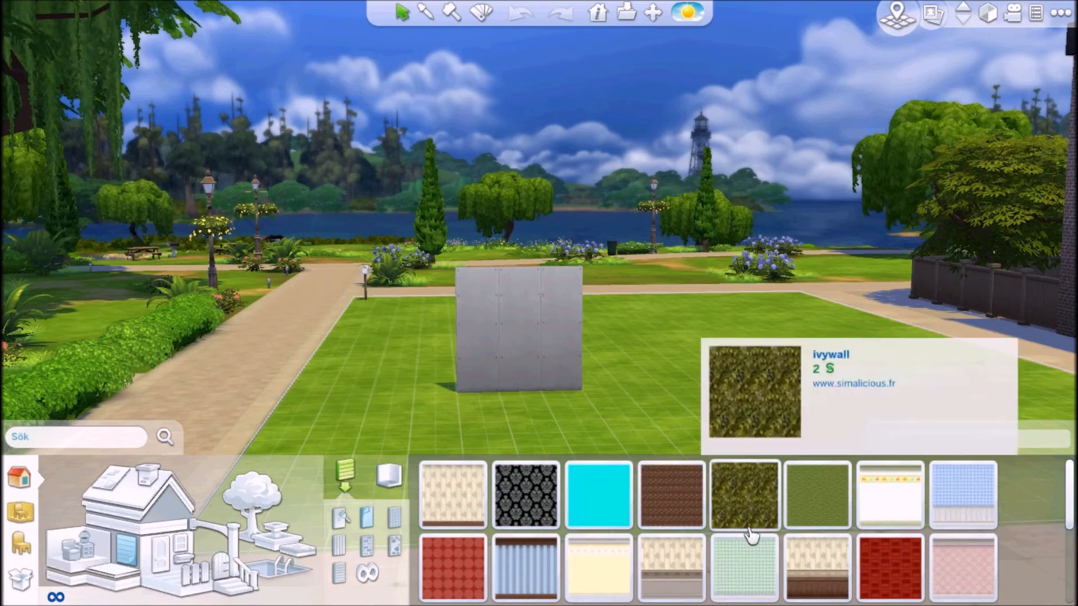
mouse_move(649, 525)
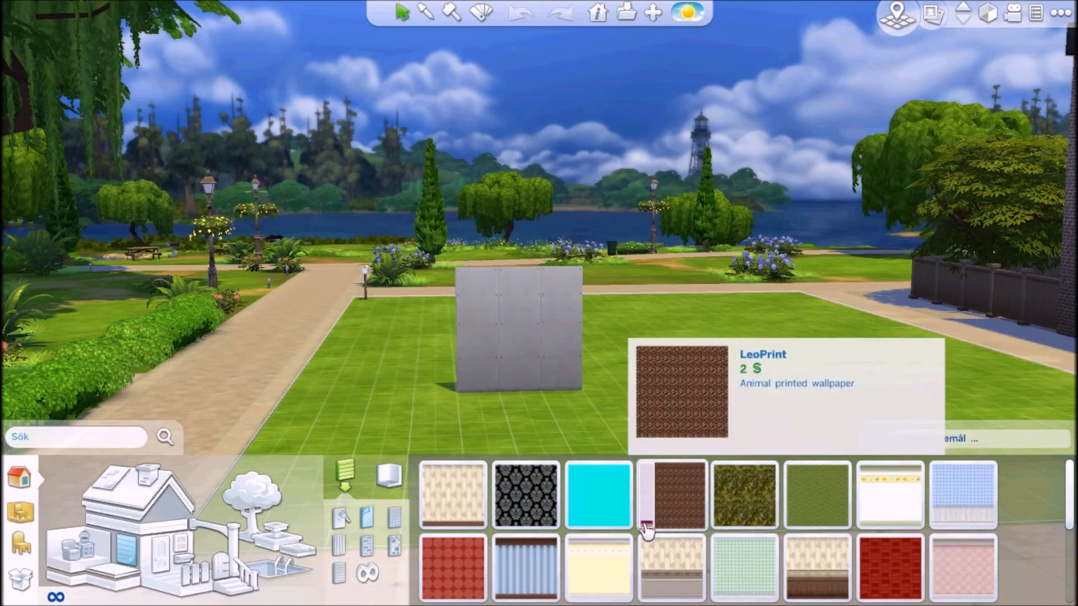
Step: Apply the LeoPrint wallpaper to the freestanding wall, inspect the pattern up close, and leave the wallpaper tool
click(669, 496)
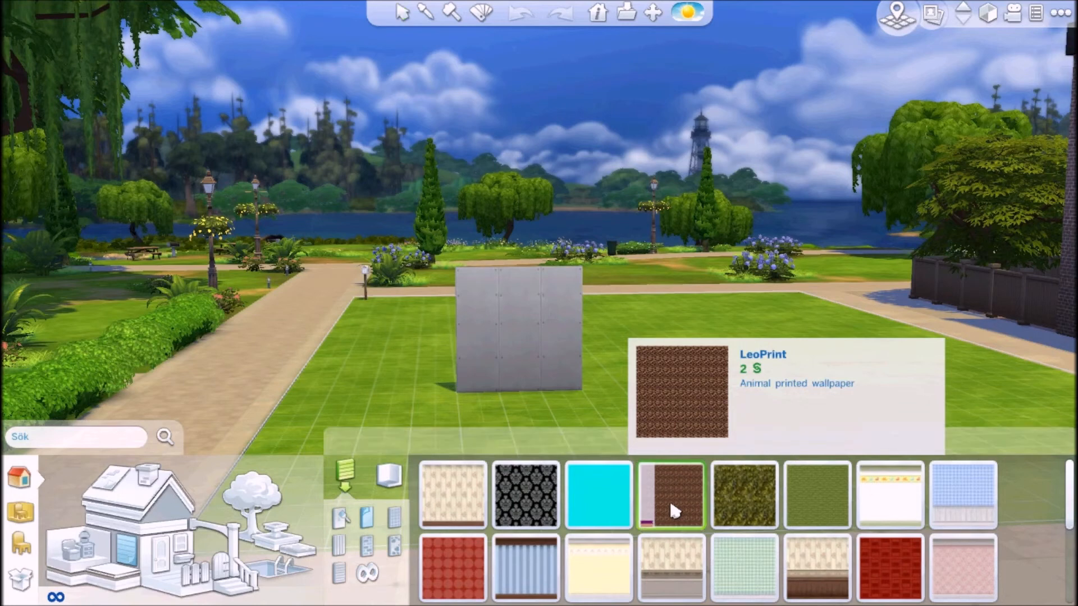
drag(477, 357, 589, 385)
scroll(589, 386, up, 2)
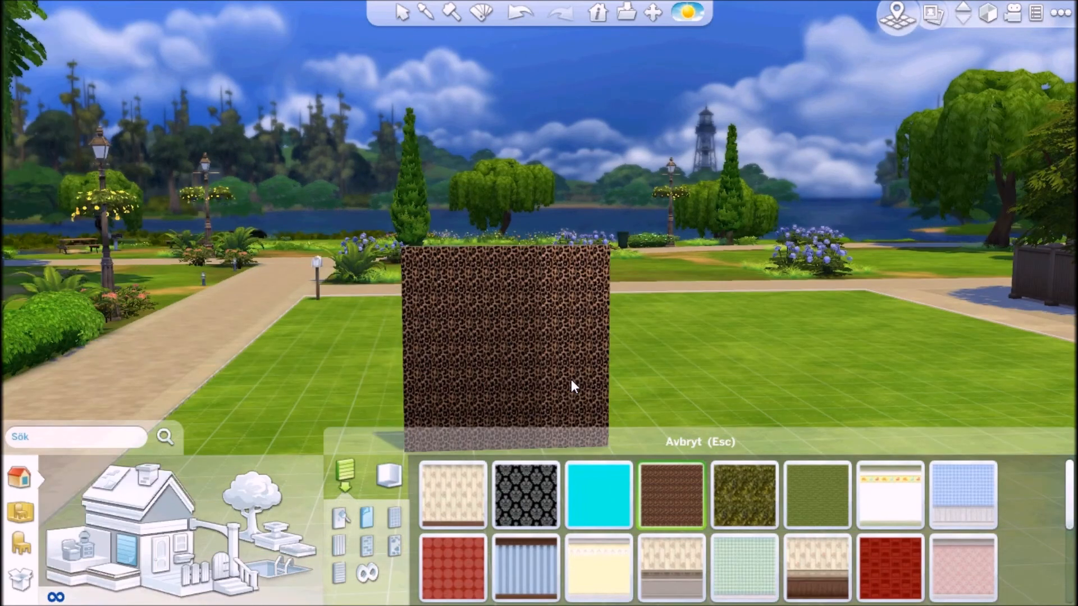
scroll(571, 379, up, 1)
scroll(567, 380, up, 1)
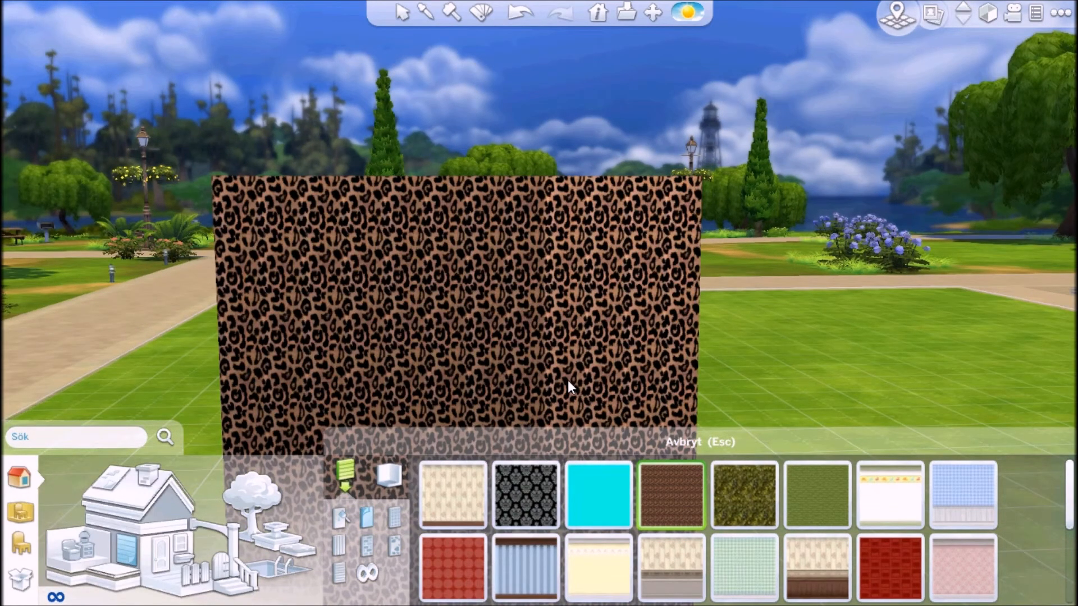
scroll(568, 380, down, 2)
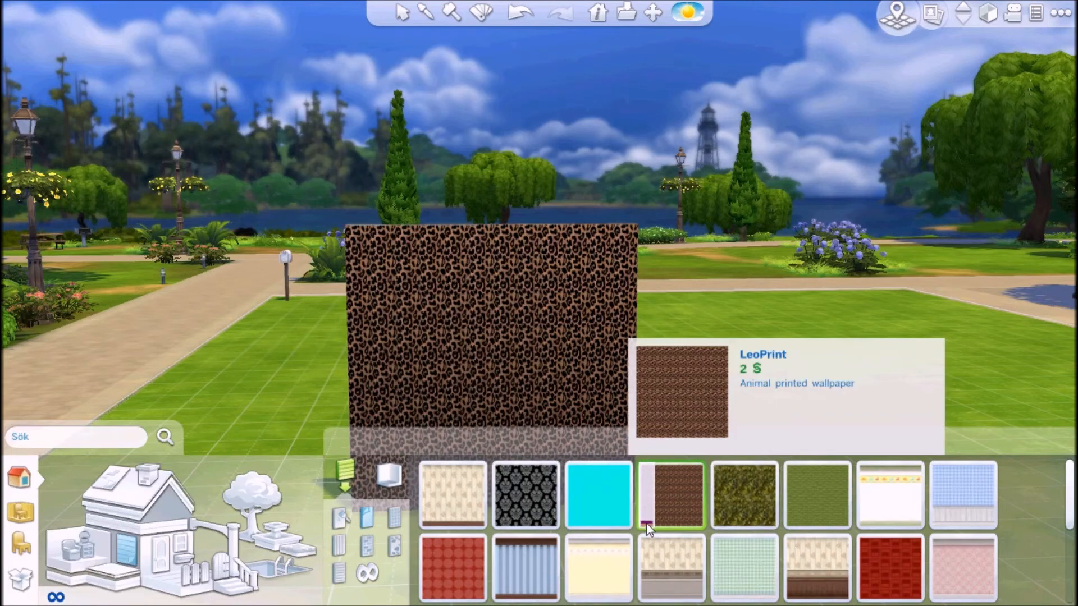
click(402, 18)
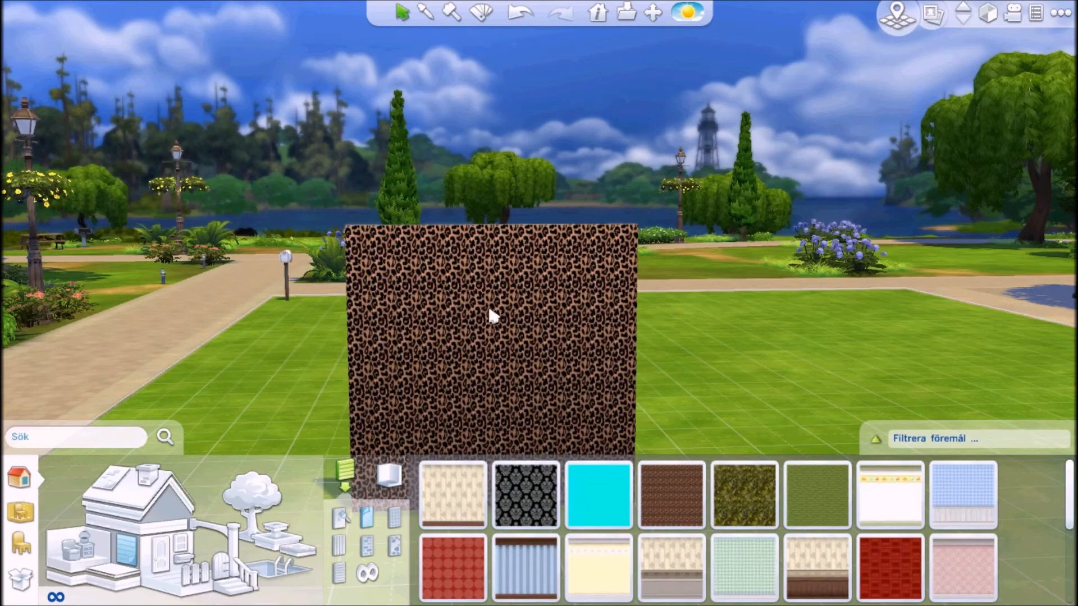
Step: Raise the freestanding LeoPrint wall to medium height and after that to tall height to check the wallpaper at each size
scroll(640, 355, down, 2)
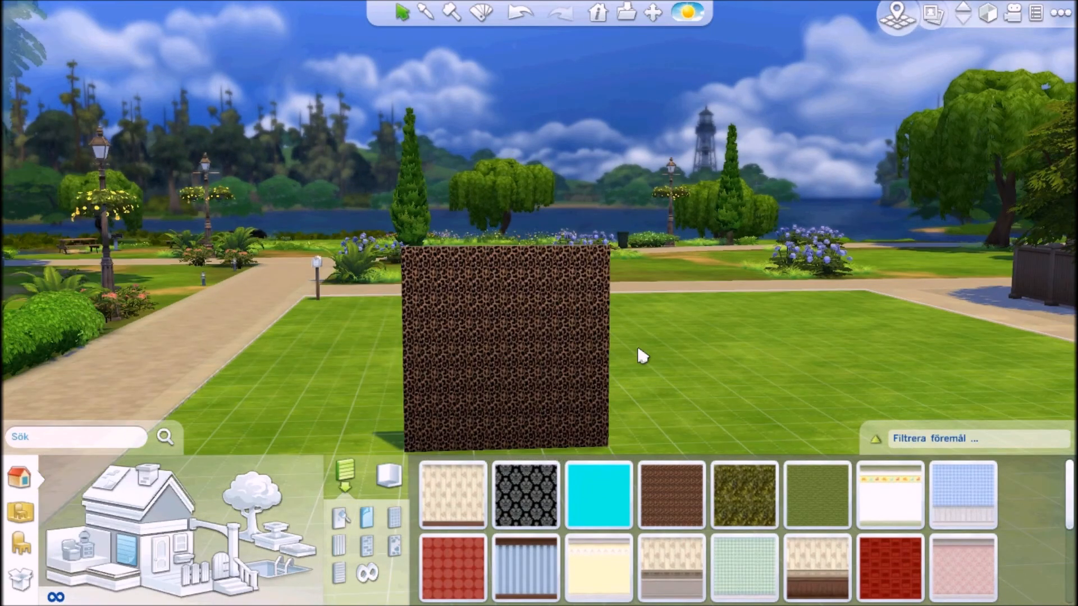
scroll(643, 357, down, 1)
click(514, 357)
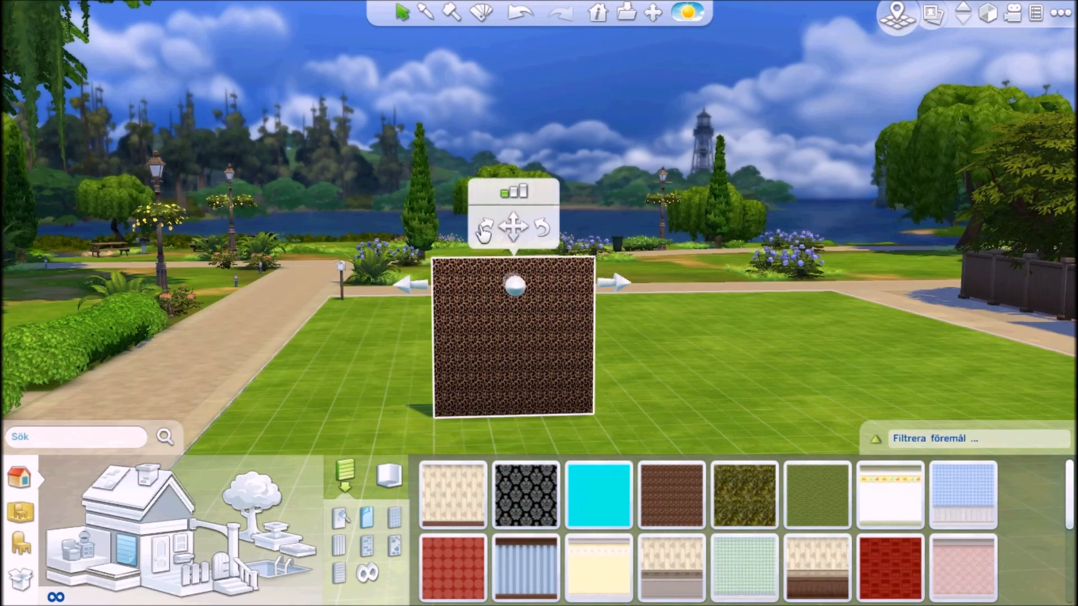
click(513, 191)
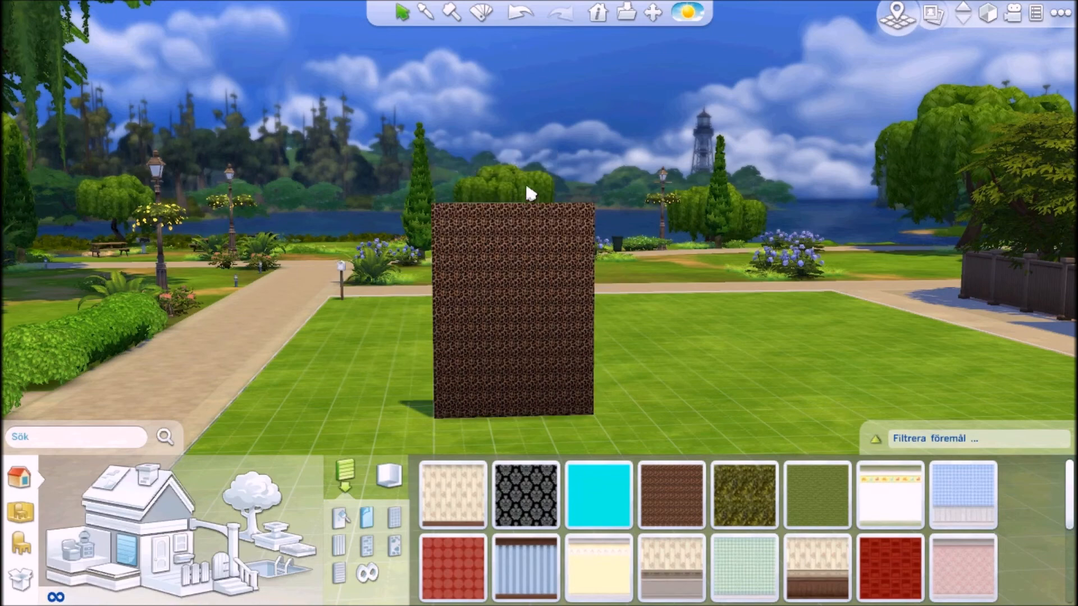
click(514, 266)
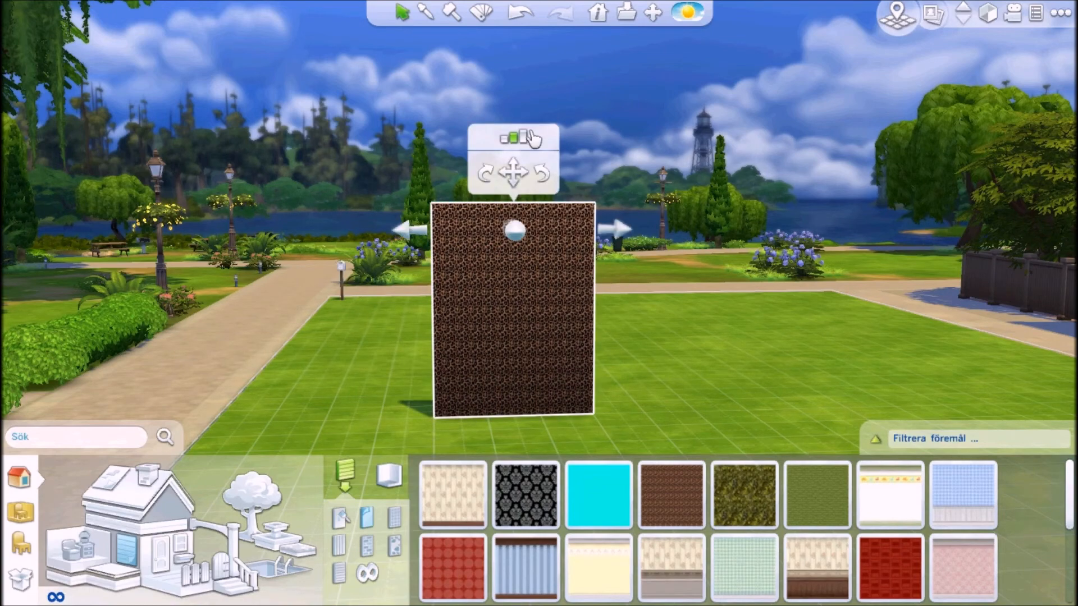
click(530, 141)
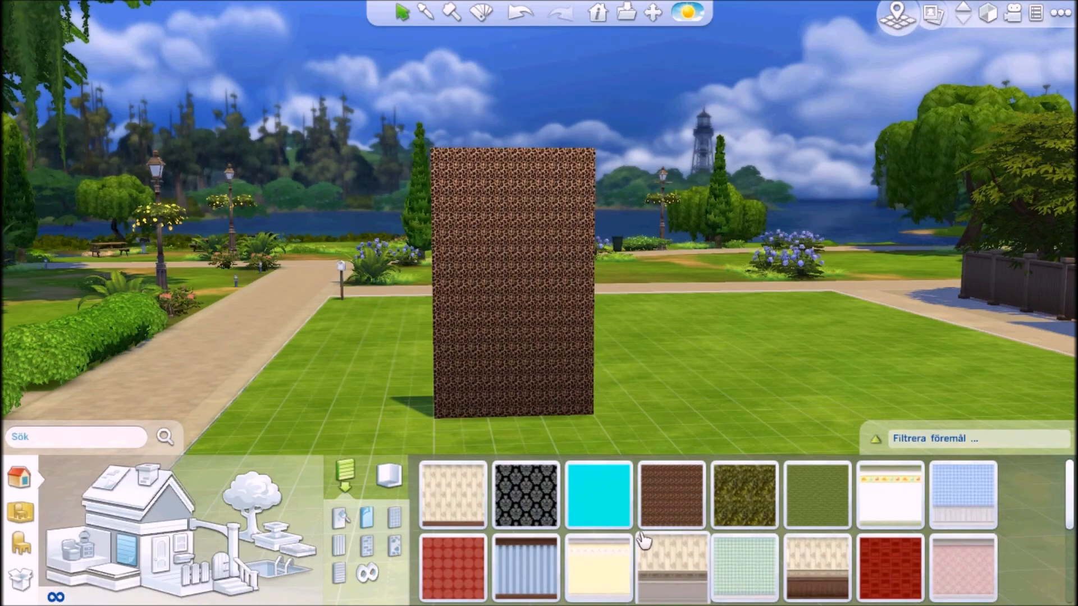
Step: Apply the purple LeoPrint swatch to the entire wall, leave the wallpaper tool, and inspect the pattern up close
mouse_move(646, 525)
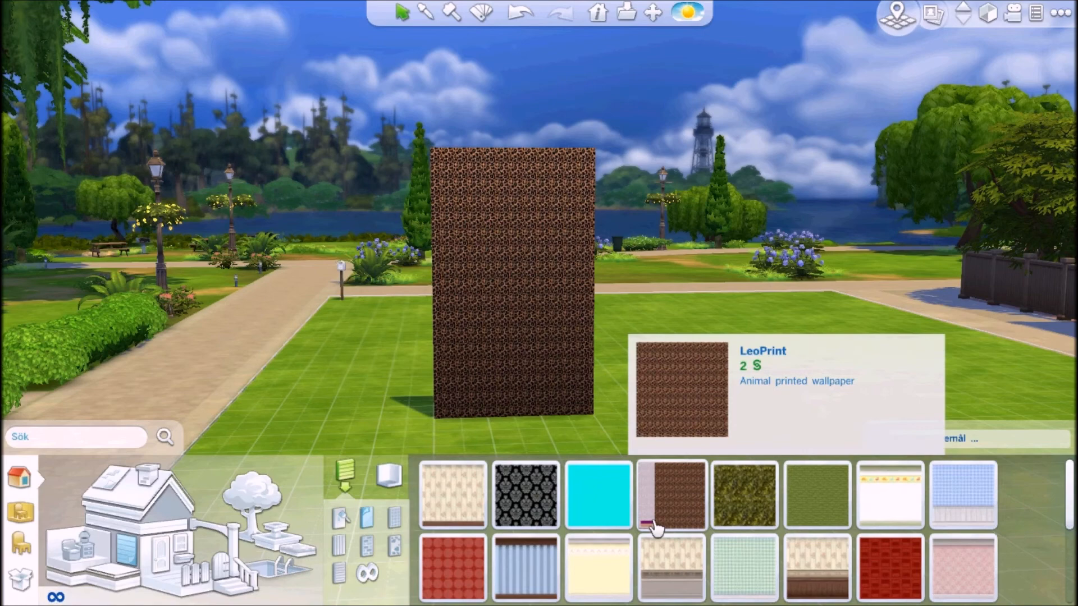
click(625, 487)
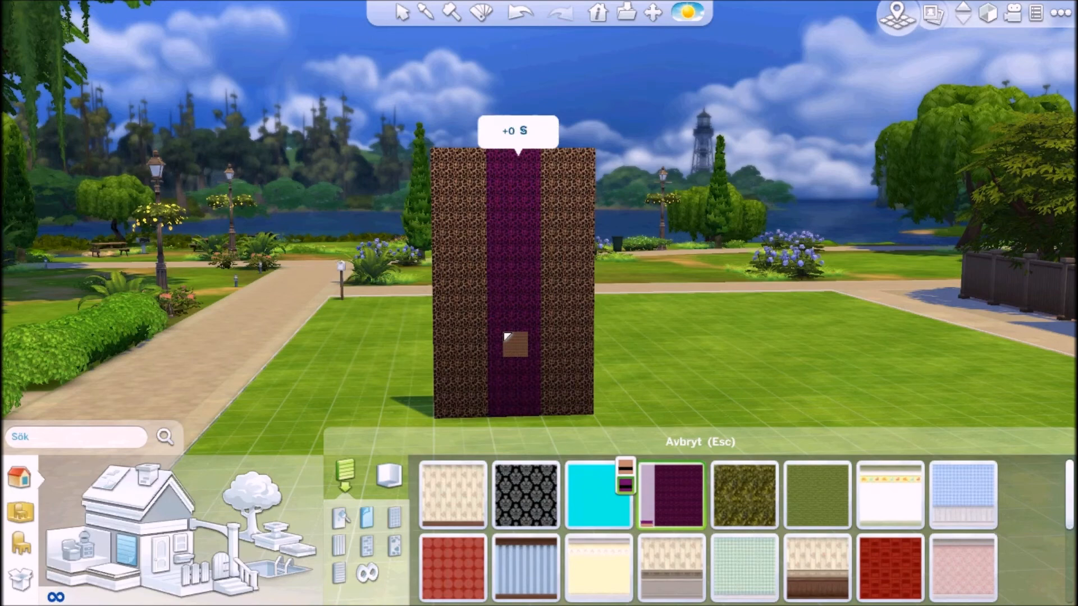
shift+click(508, 335)
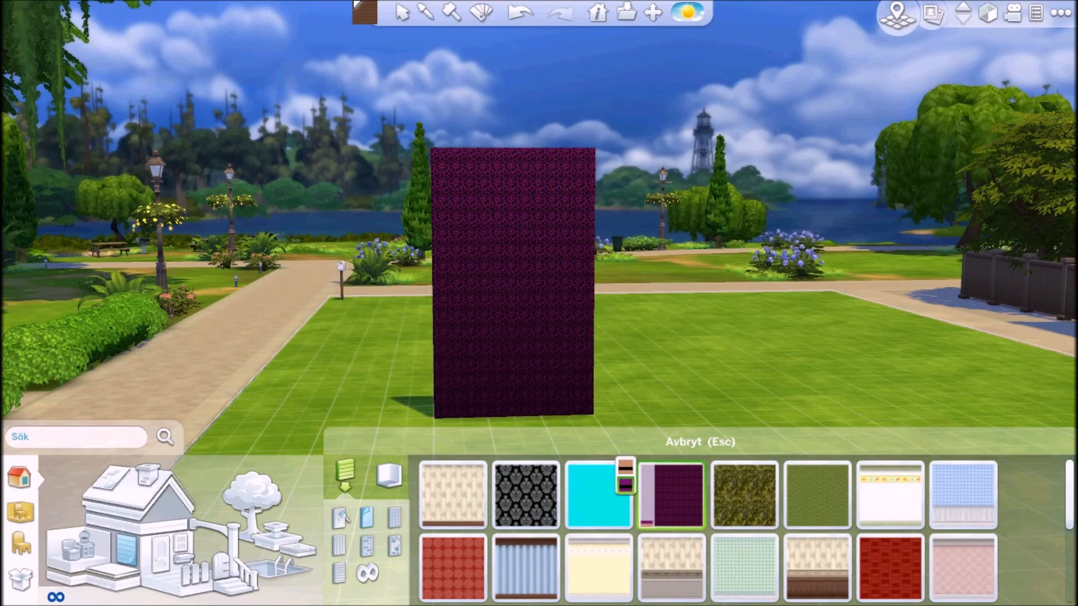
click(402, 12)
scroll(531, 297, up, 3)
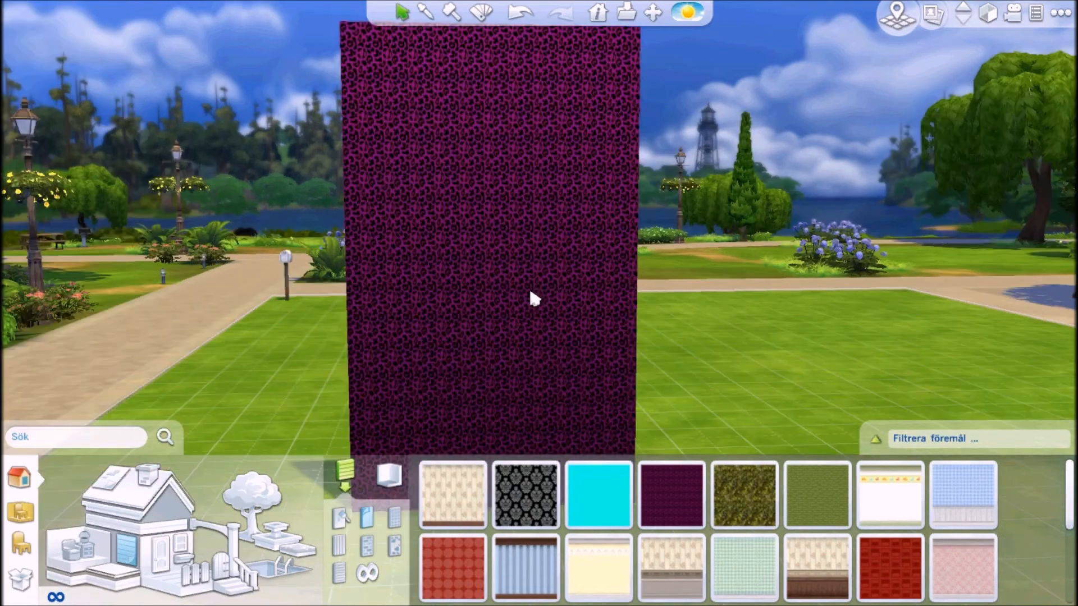
scroll(531, 297, down, 3)
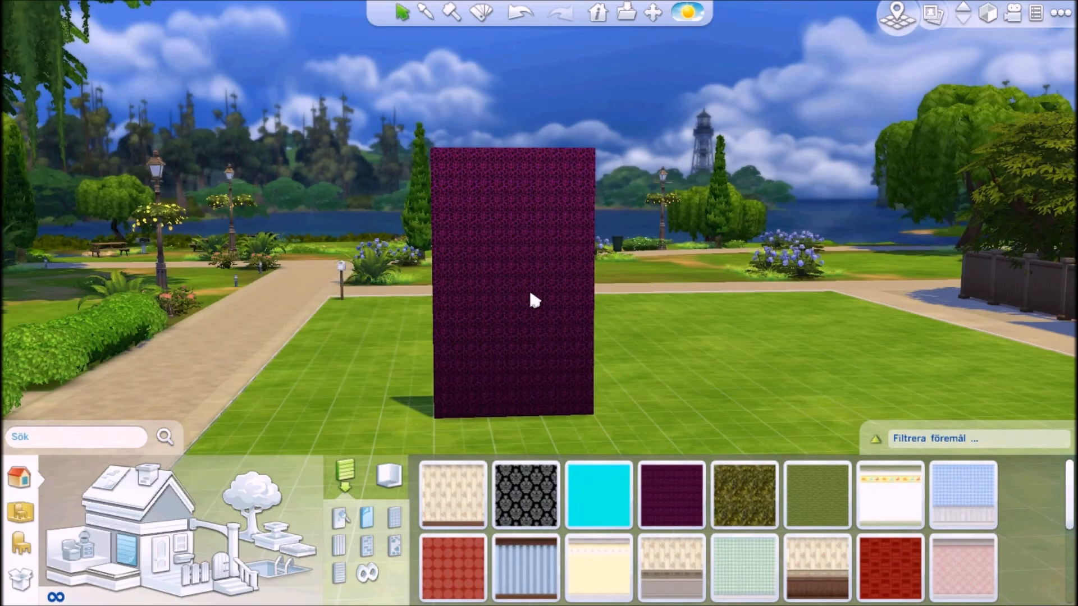
Step: Lower the purple leopard wall to medium height and after that to short height
click(530, 296)
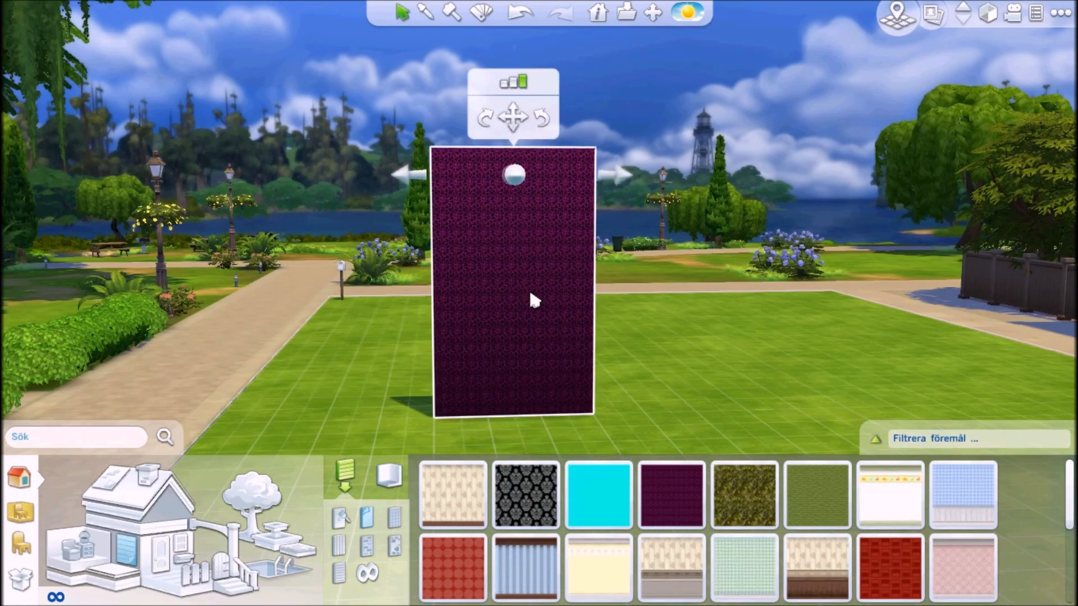
click(512, 89)
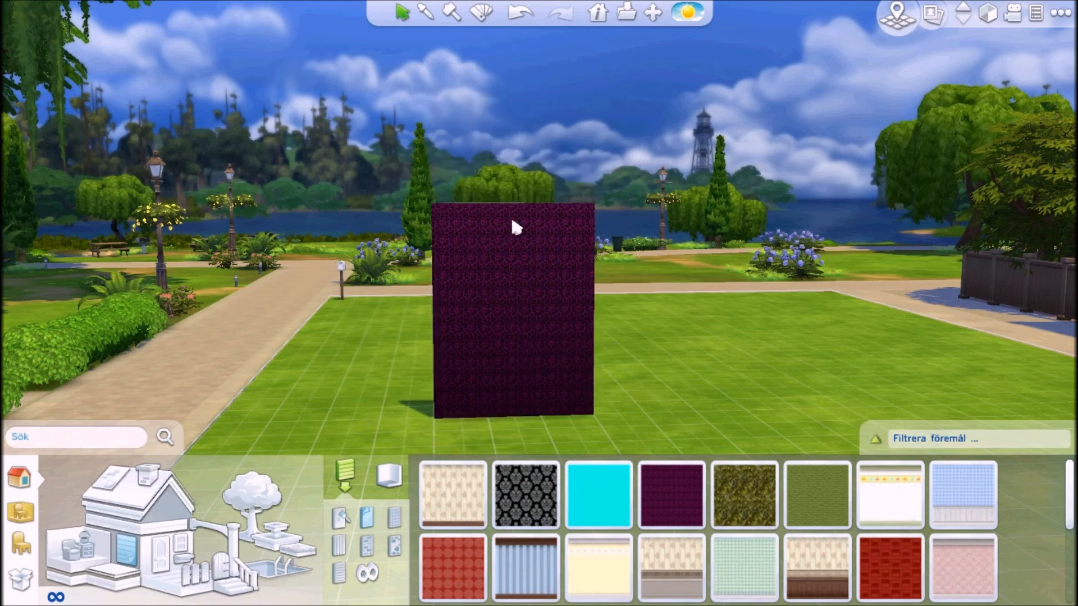
click(486, 291)
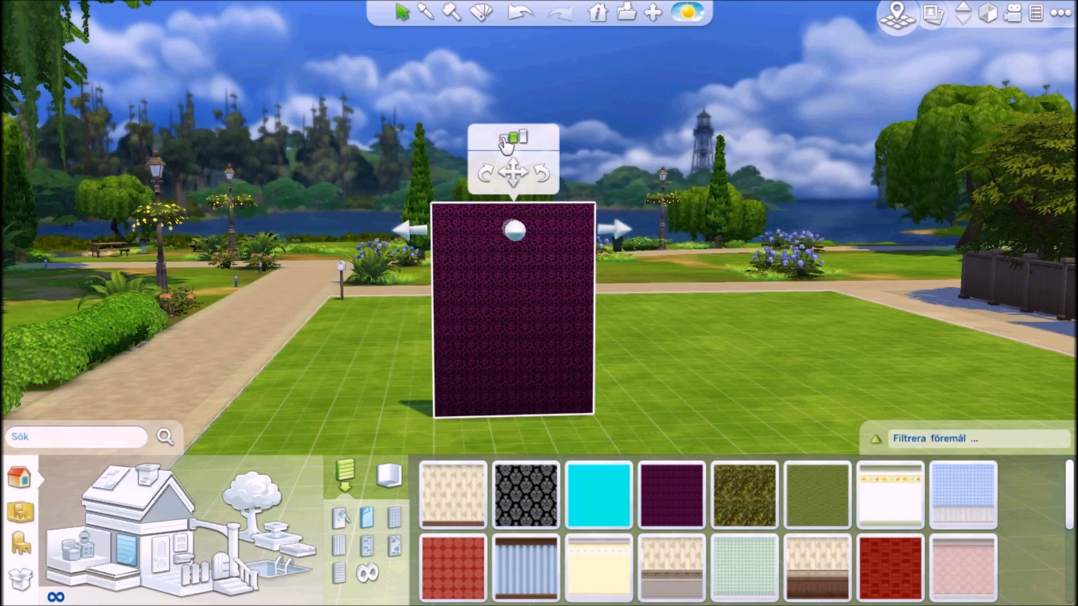
click(507, 145)
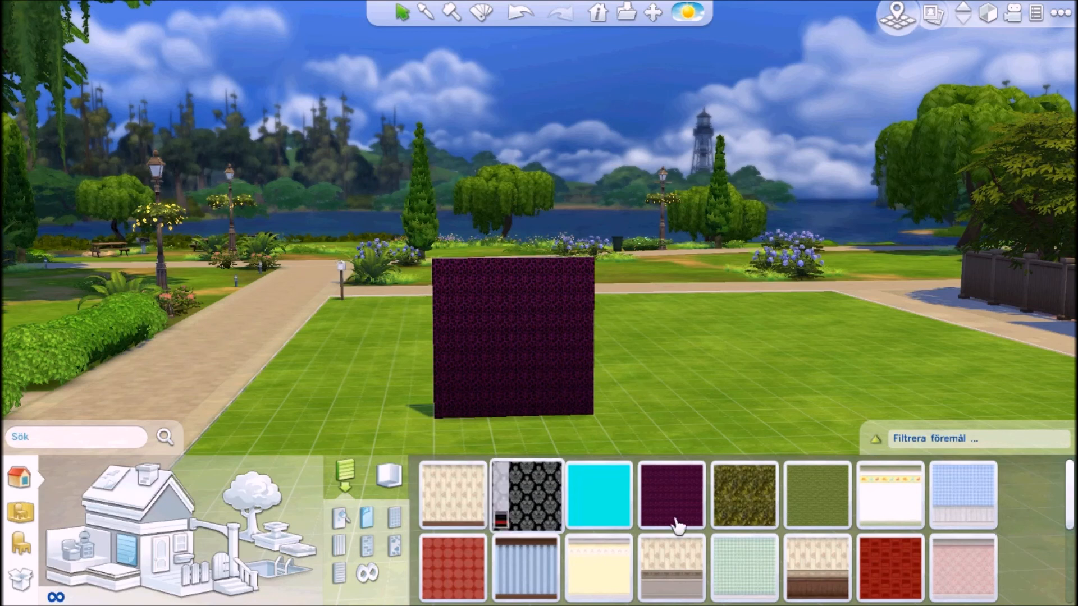
Step: Apply the brown LeoPrint swatch to only the middle section of the purple wall
click(649, 527)
click(625, 471)
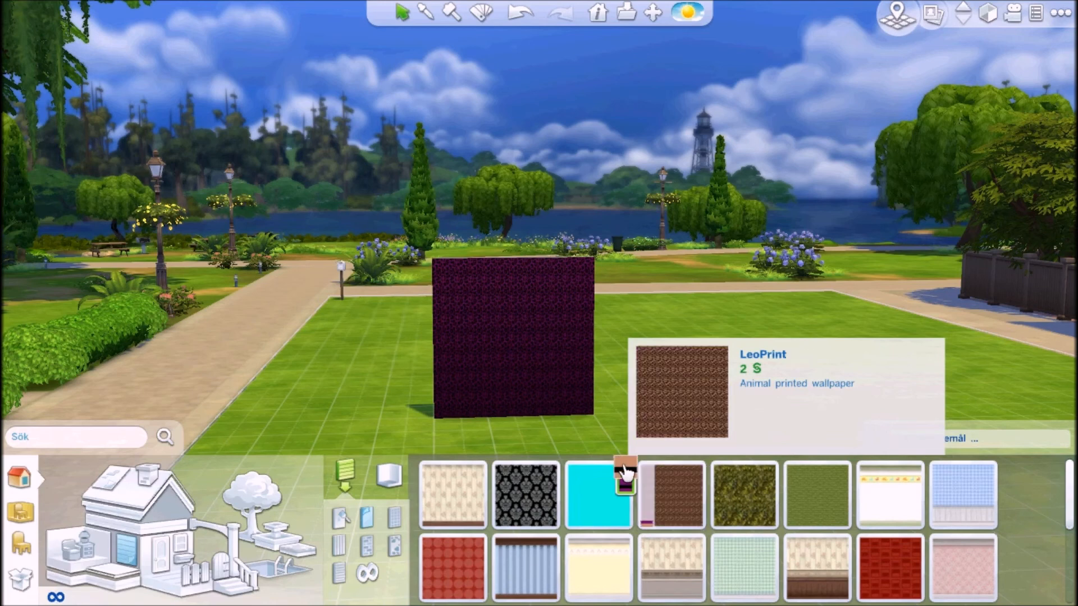
click(532, 378)
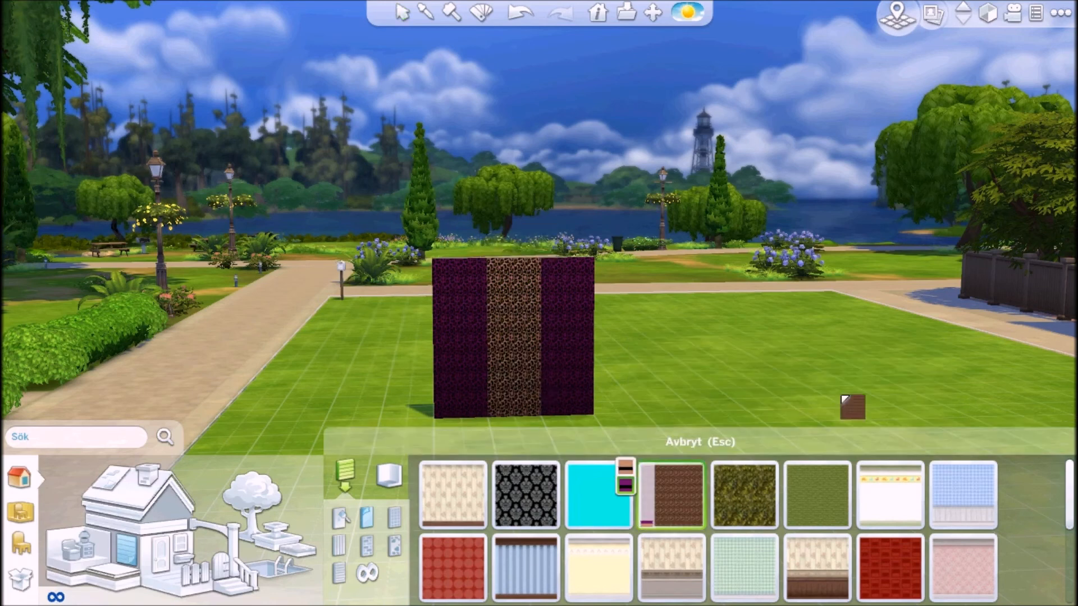